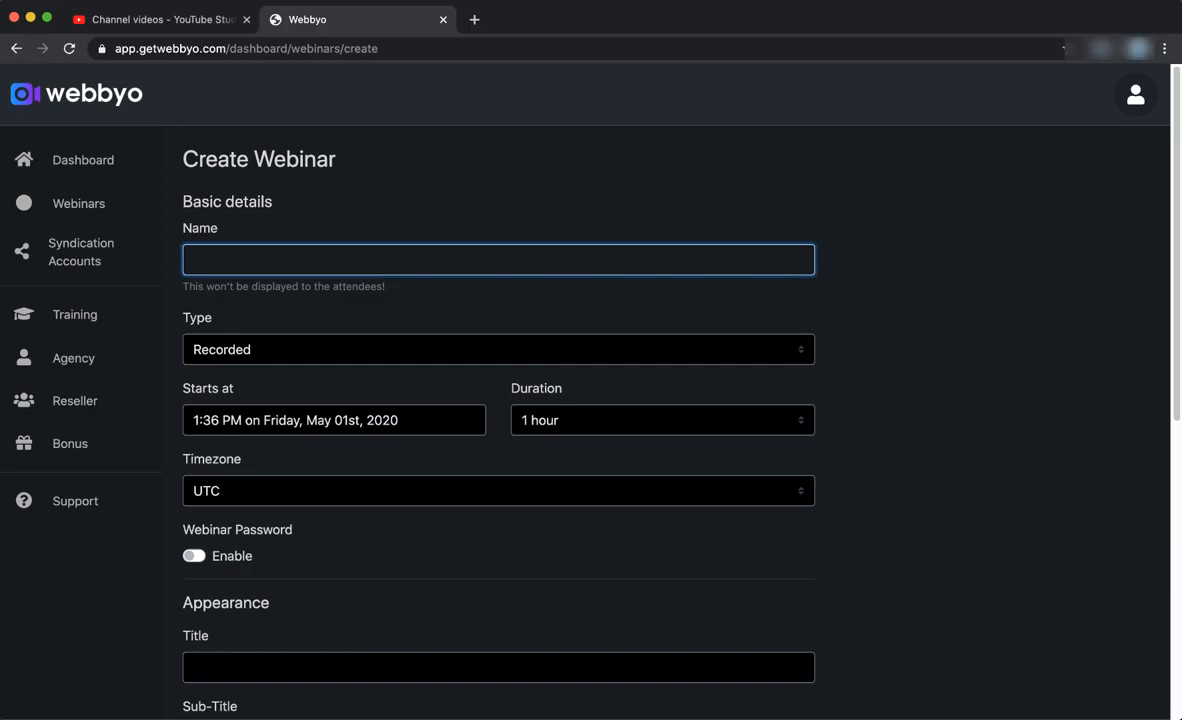
- Name the webinar "Affiliate Marketing Webinar" and copy that name for reuse
text(Affiliate Marketing Webinar)
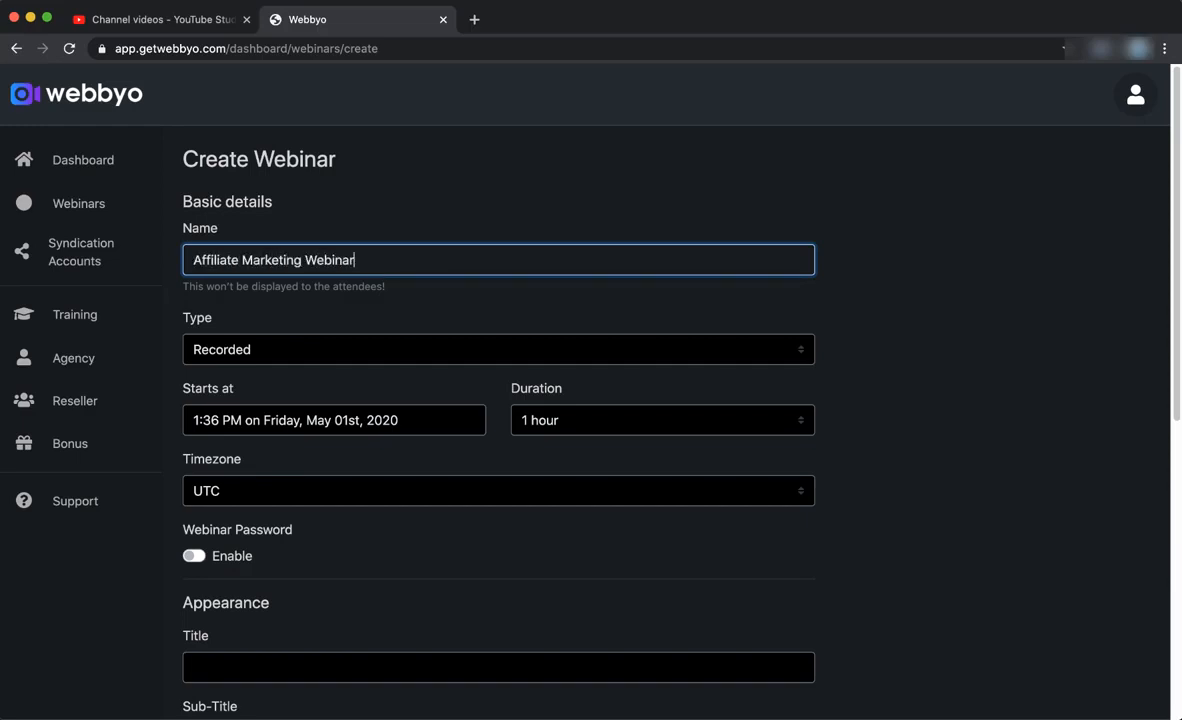
key(ctrl+a)
key(super+c)
click(474, 325)
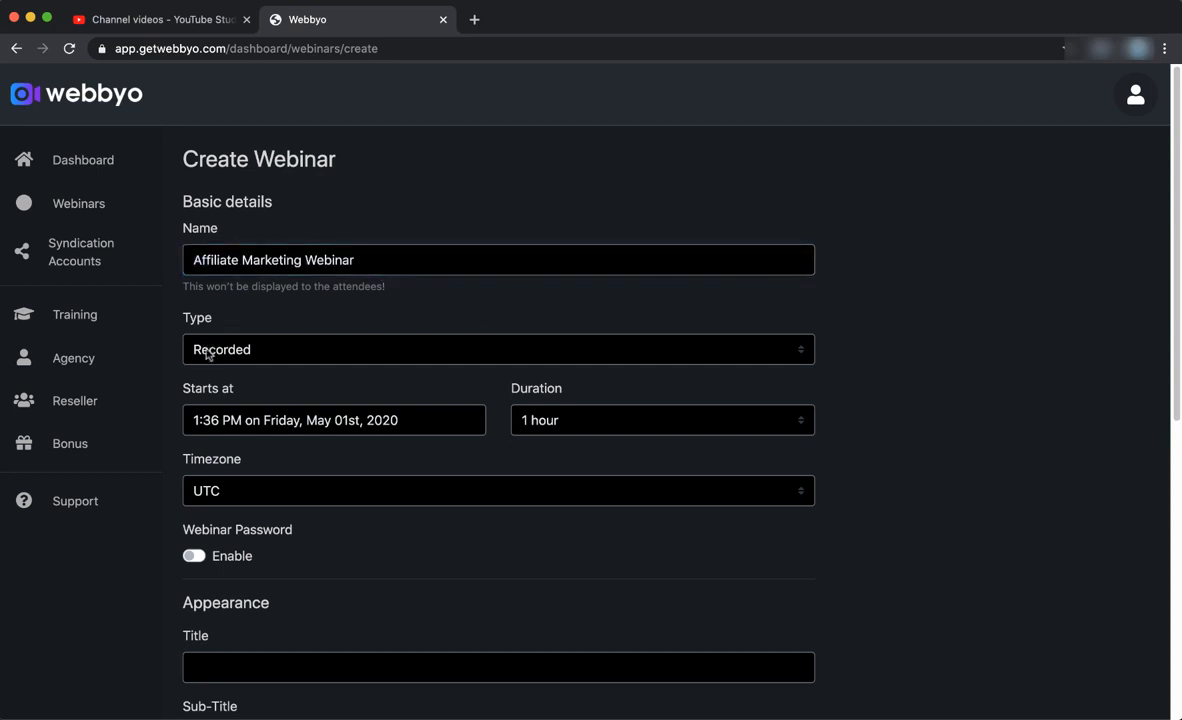
- Try out the webinar password option by enabling it, selecting its generated password, and disabling it again
scroll(209, 346, down, 1)
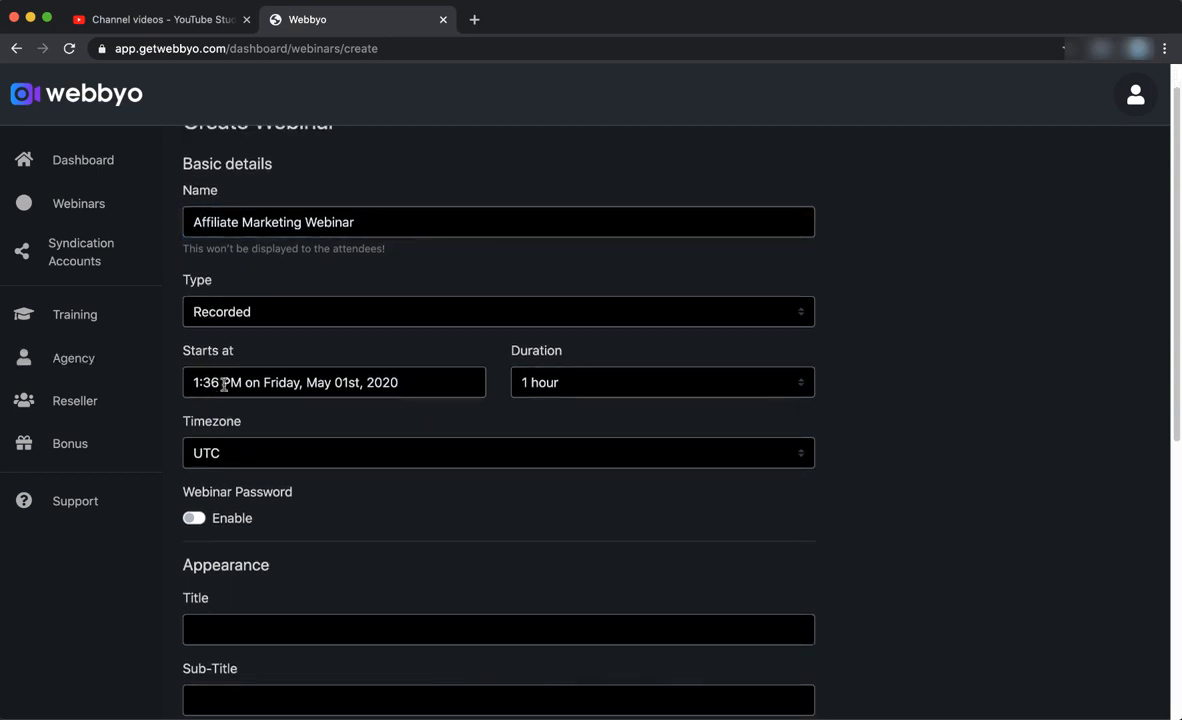
scroll(209, 380, down, 1)
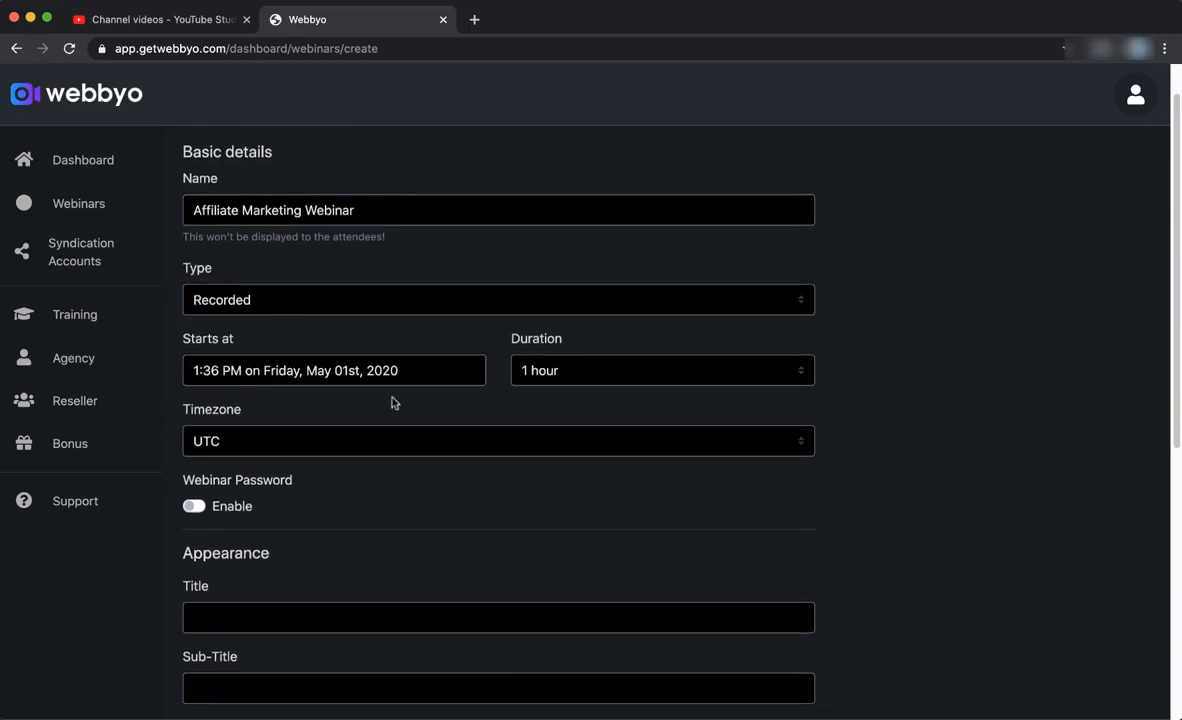
scroll(420, 412, down, 4)
scroll(340, 313, up, 1)
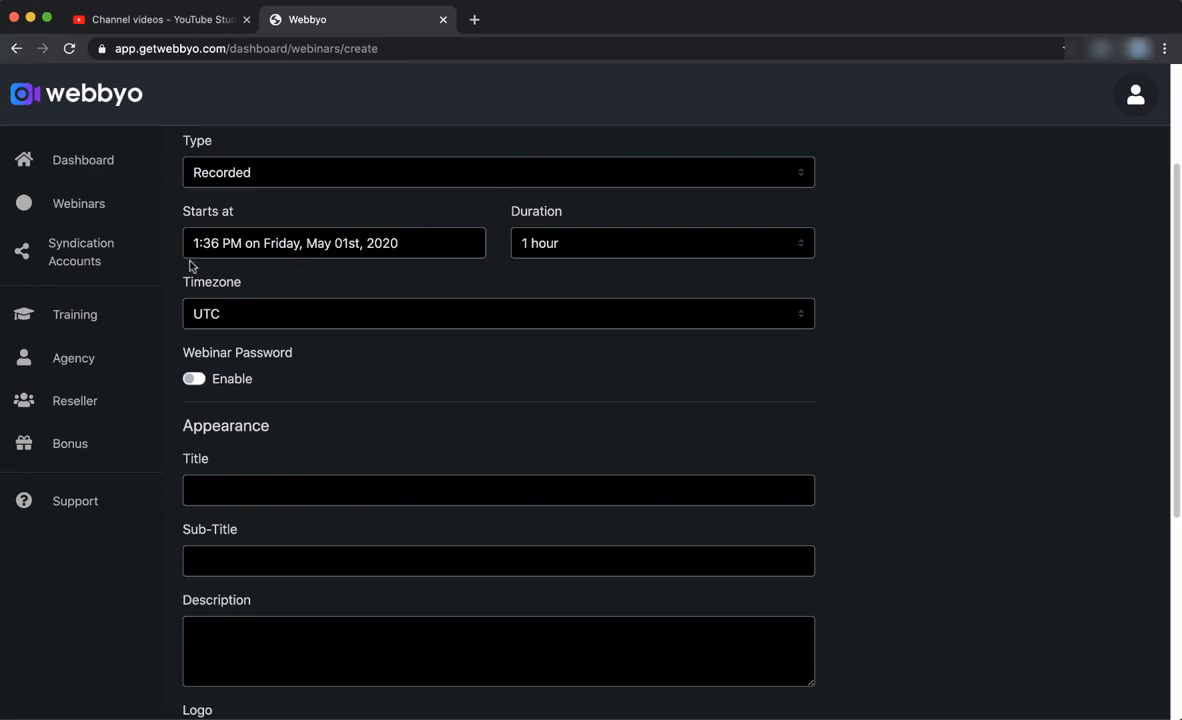
scroll(188, 263, up, 1)
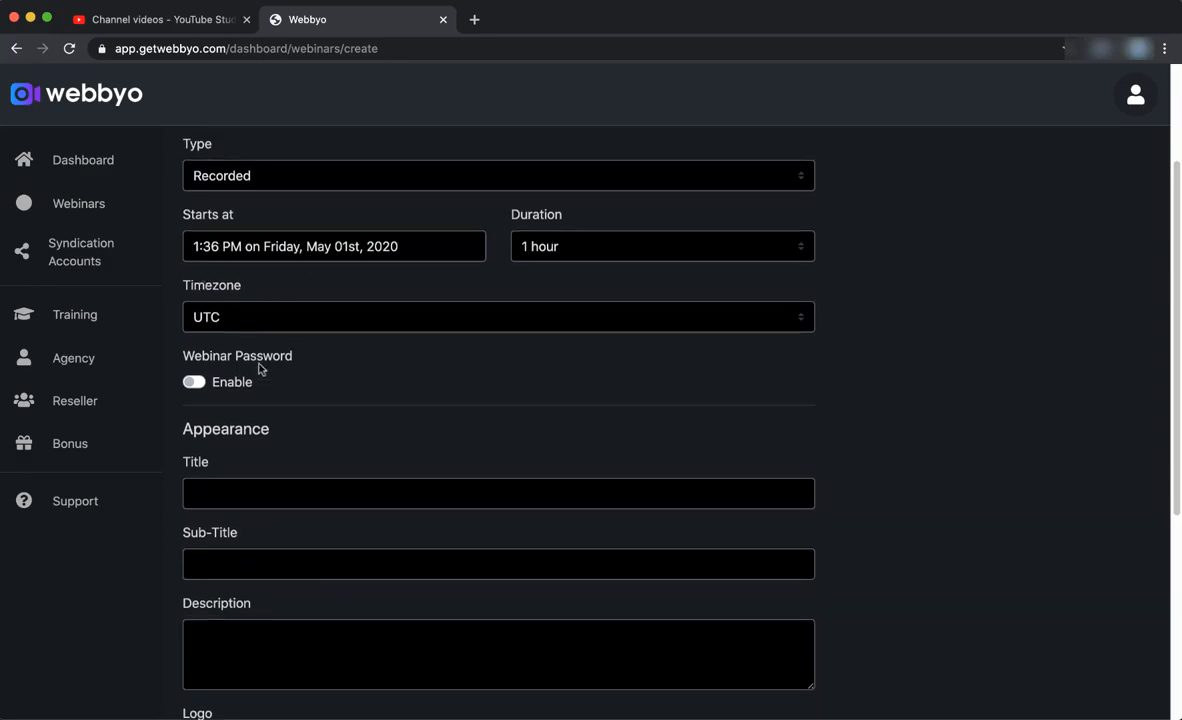
click(194, 382)
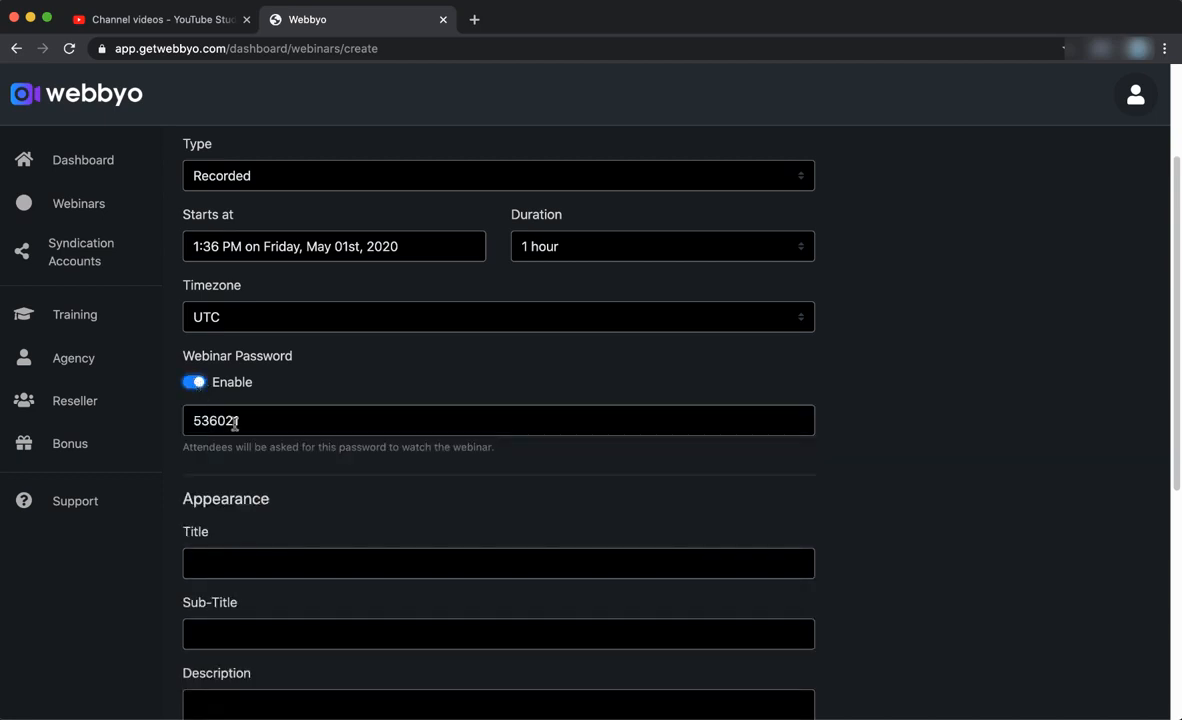
double_click(186, 419)
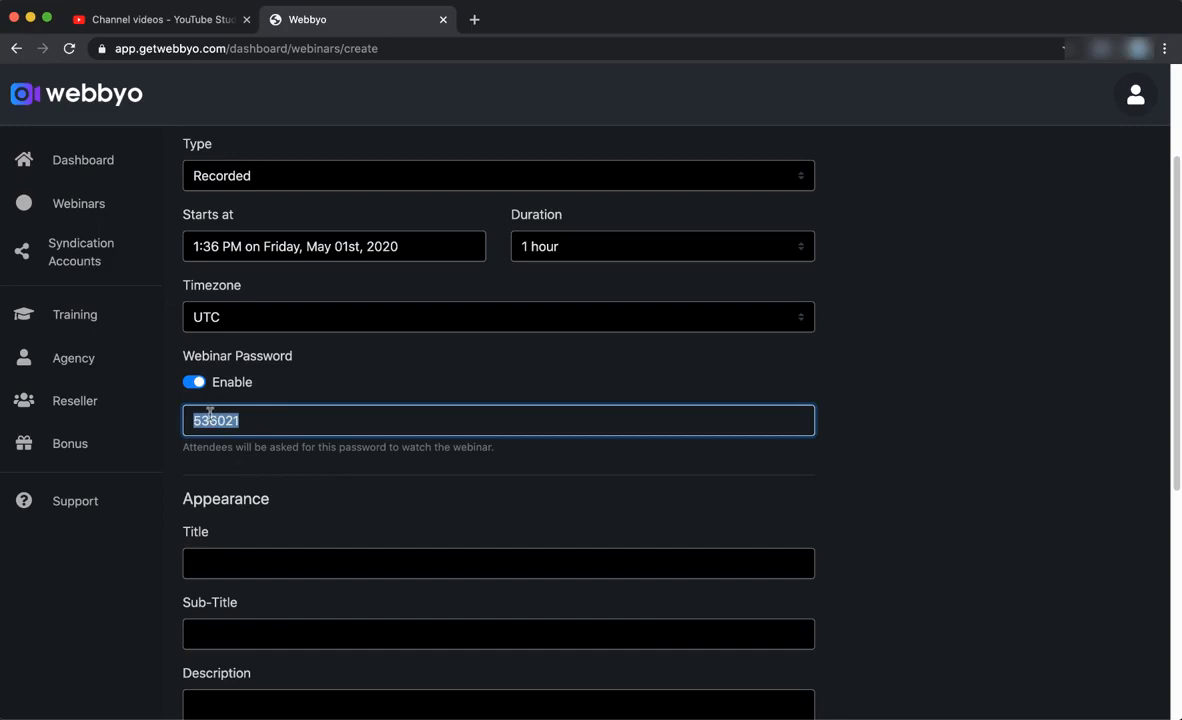
click(251, 453)
click(185, 385)
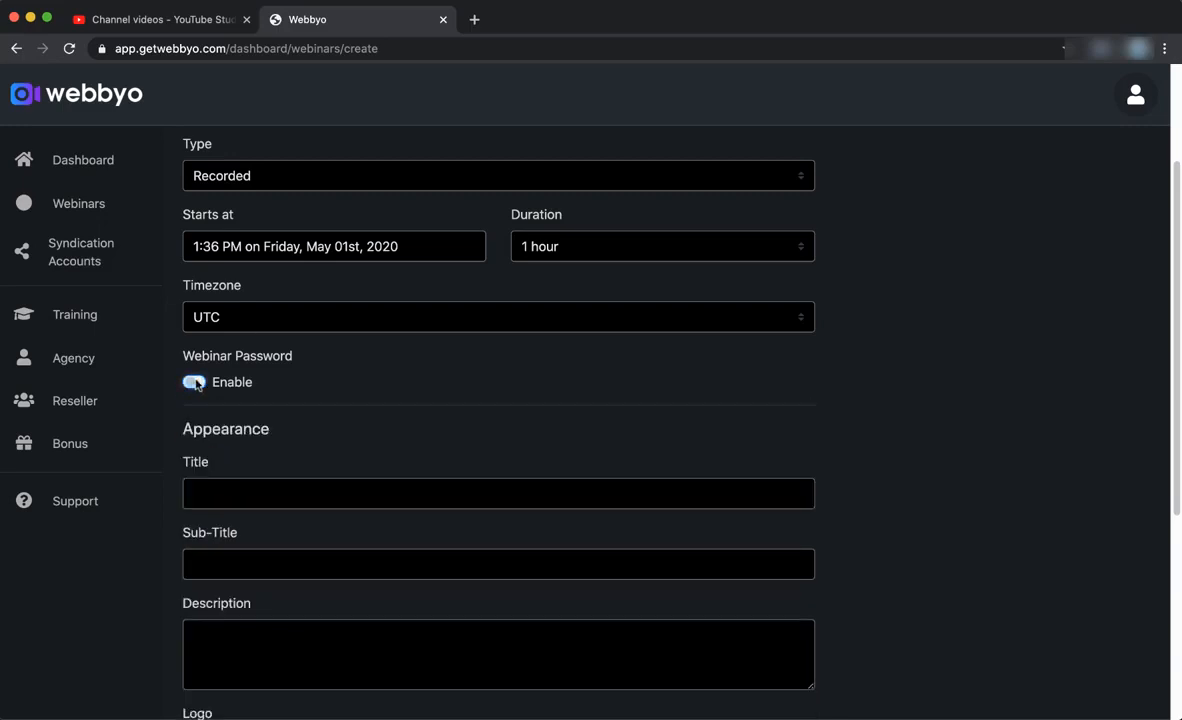
- Fill in the webinar's appearance title with the copied name "Affiliate Marketing Webinar"
scroll(335, 390, down, 2)
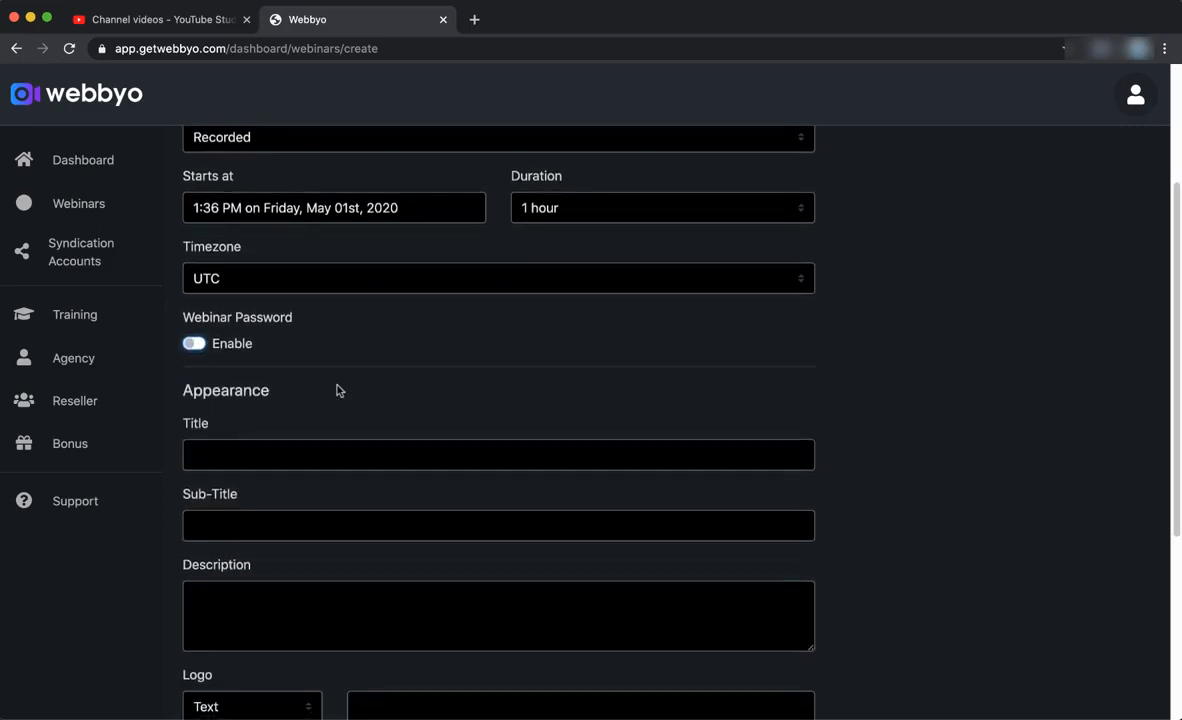
scroll(337, 390, down, 3)
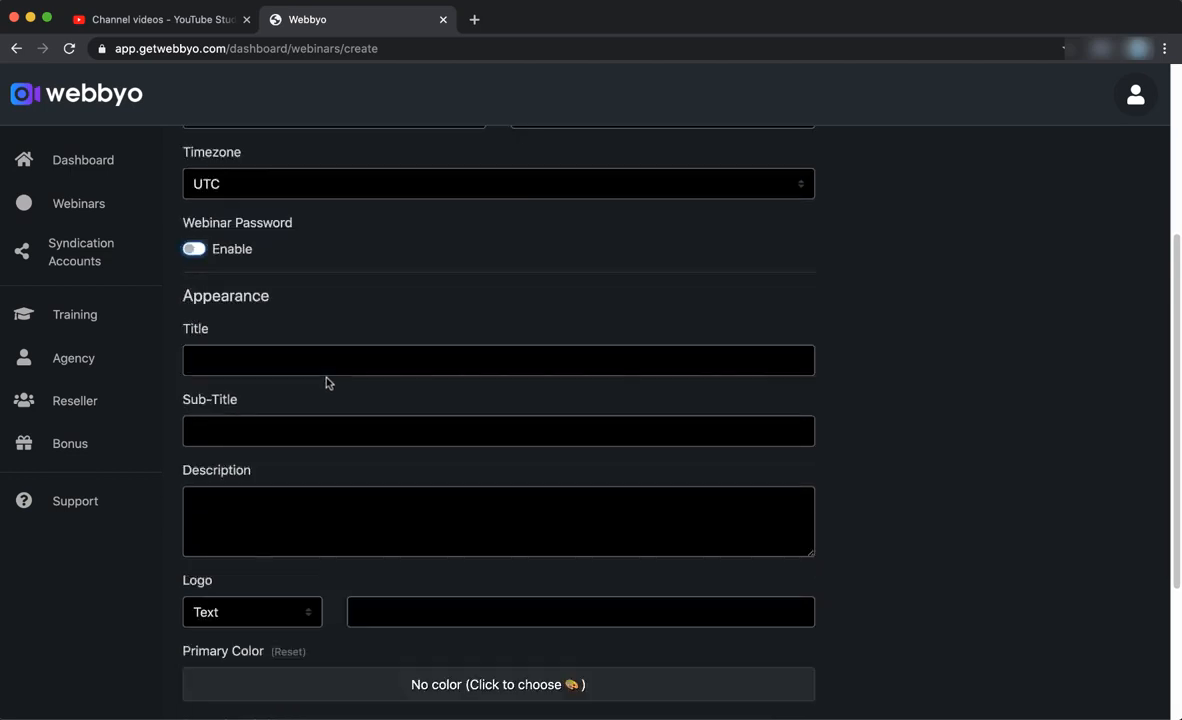
click(251, 365)
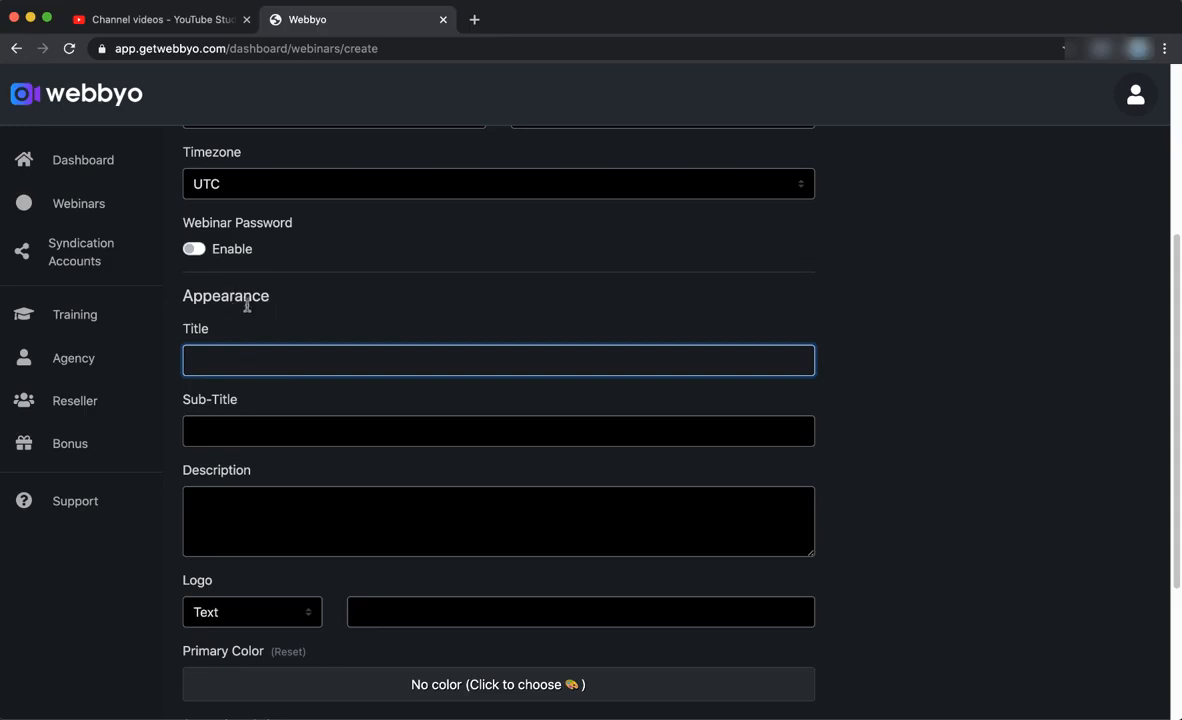
key(super+v)
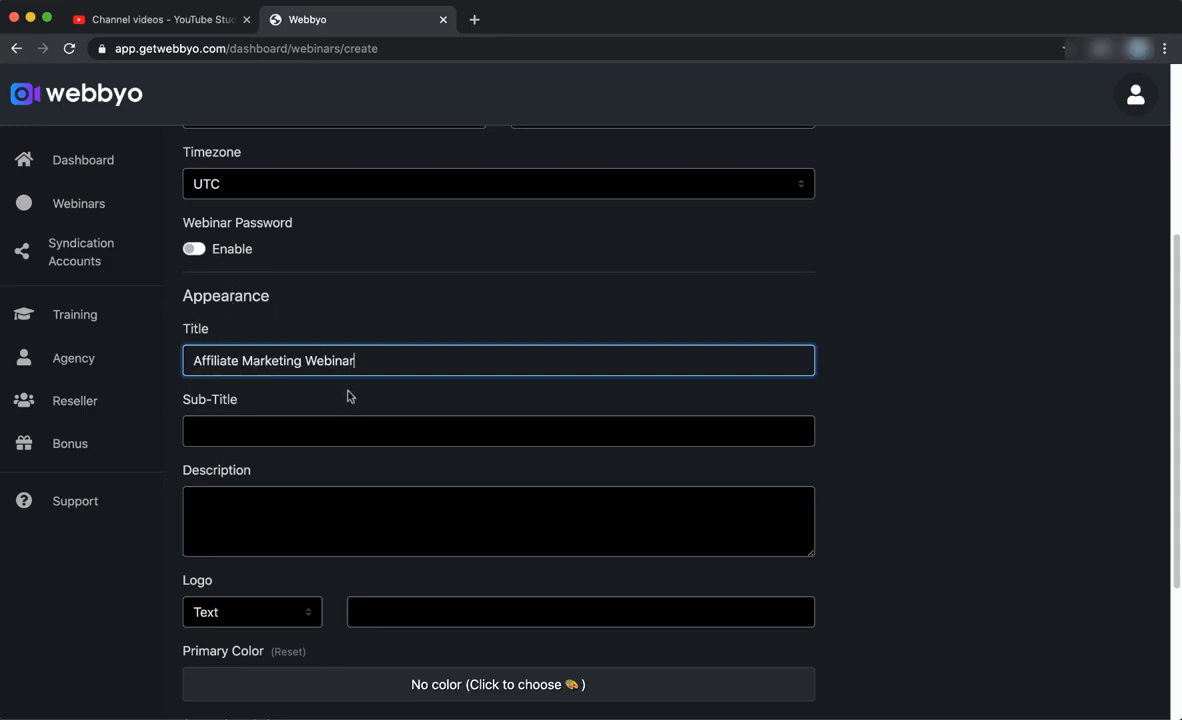
- Leave the sub-title empty and enter the description "Learn how to run your Affiliate Marketing business!"
scroll(347, 396, down, 1)
click(206, 382)
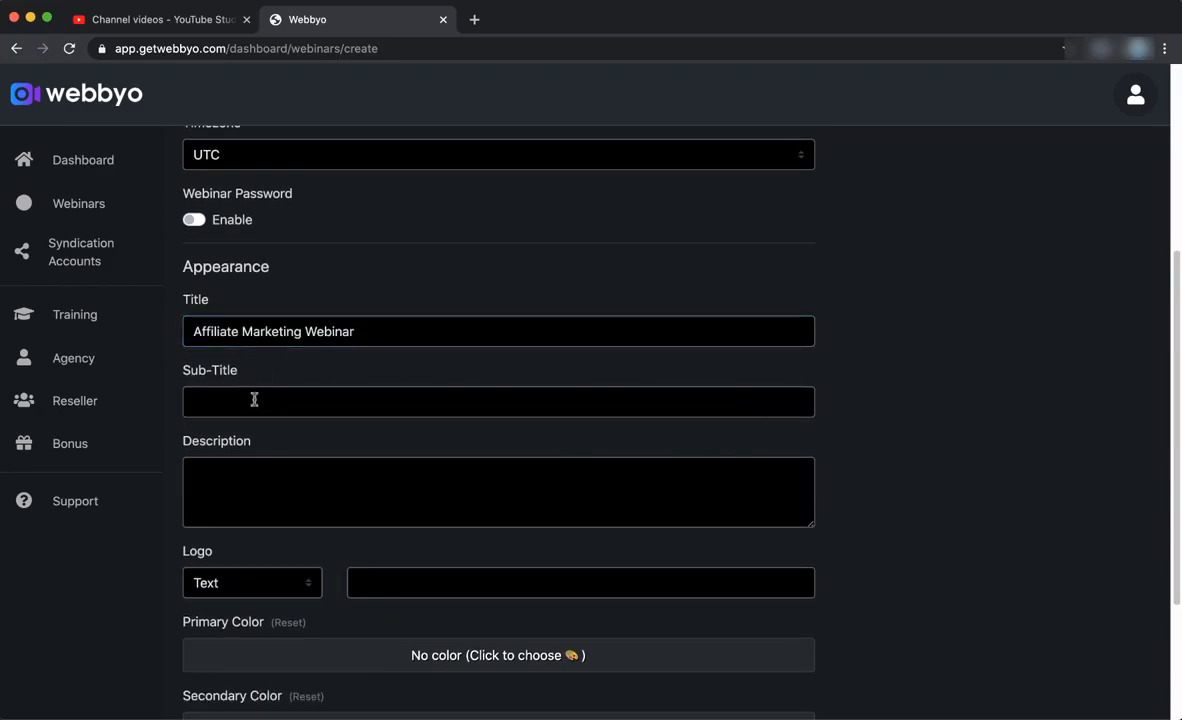
click(214, 401)
click(255, 461)
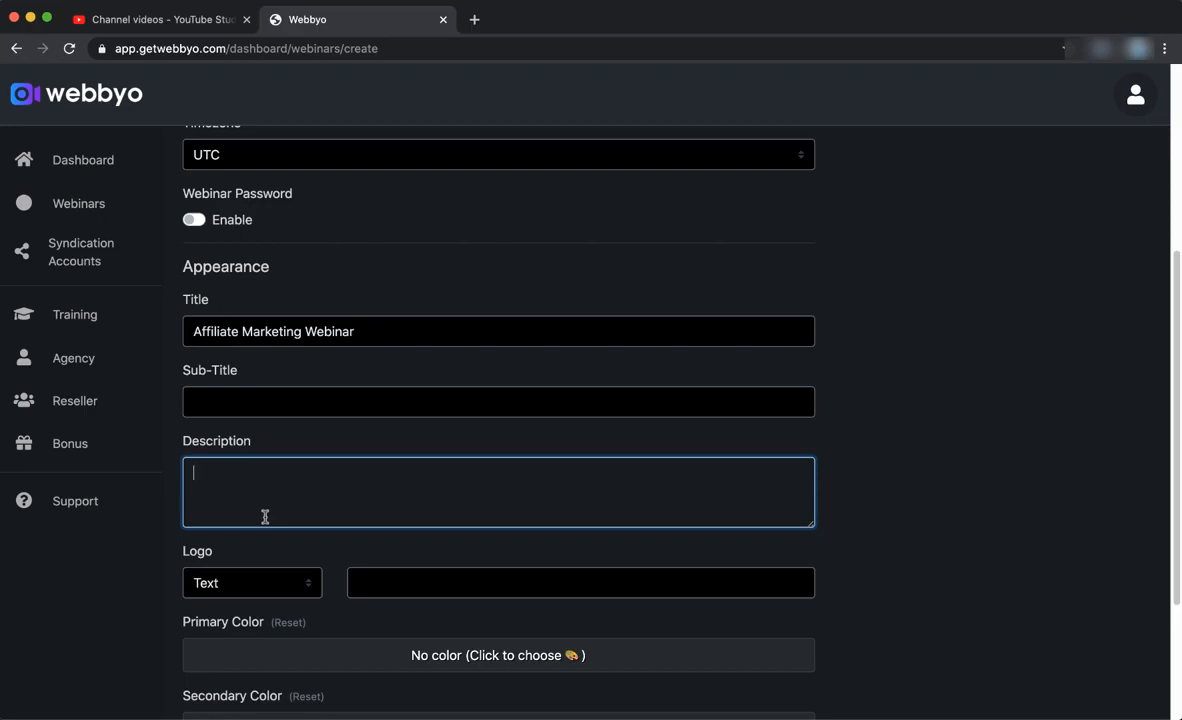
text(Learn how)
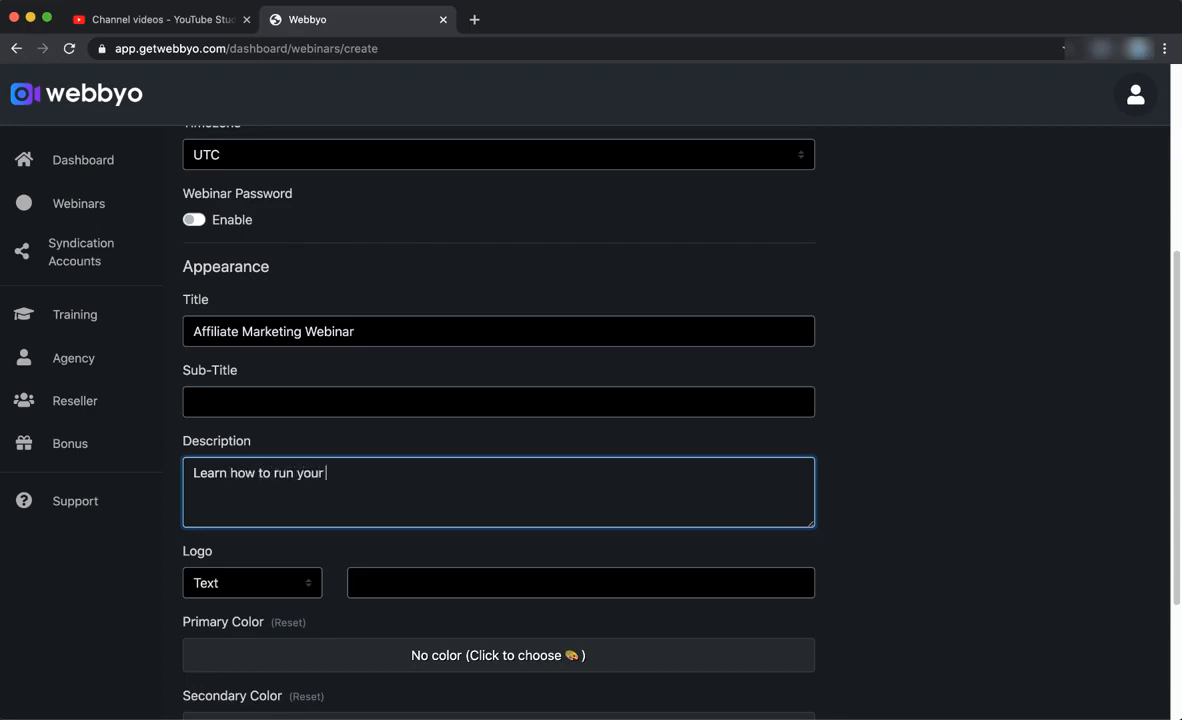
text(to run your)
key(super+v)
key(alt+BackSpace)
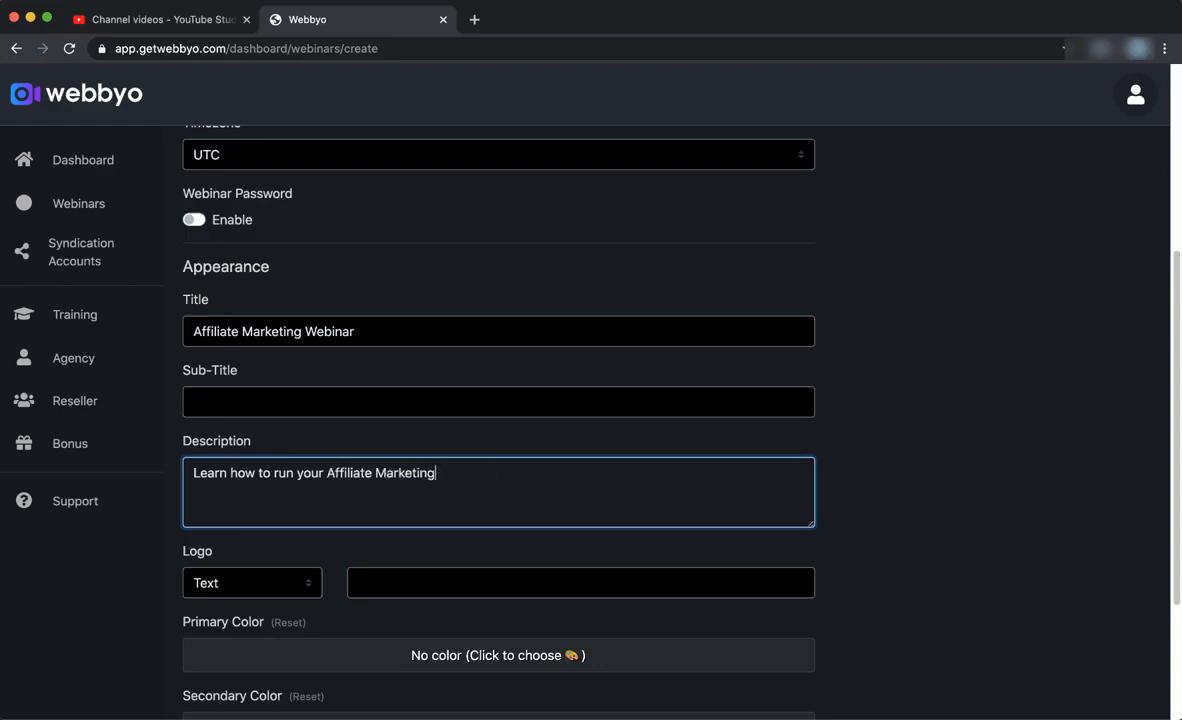
text(business!)
- Keep the logo type as Text and set the logo text to "AffWebinars"
scroll(266, 515, down, 3)
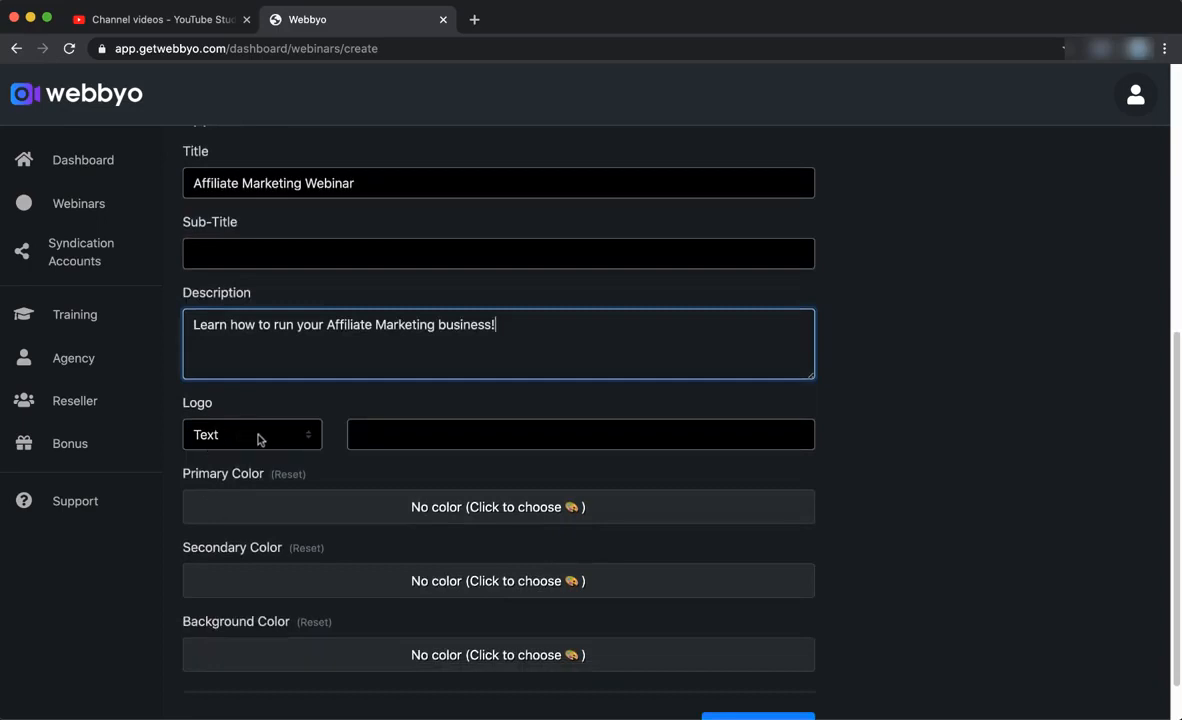
click(305, 440)
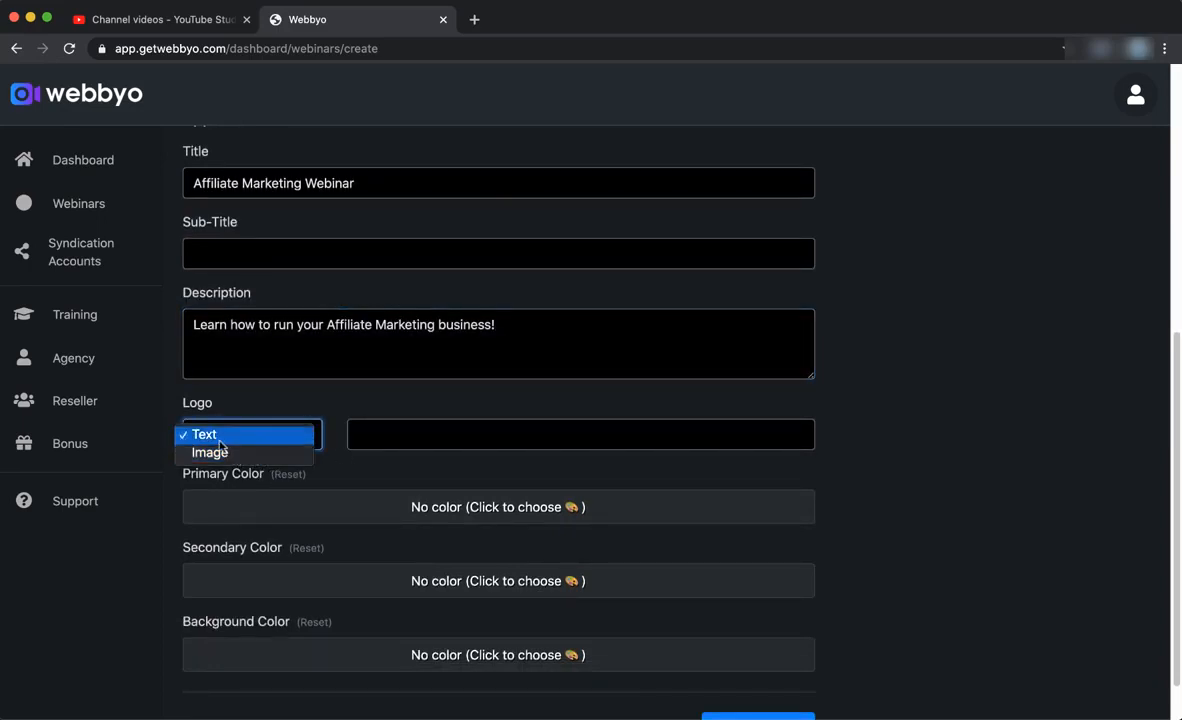
click(361, 401)
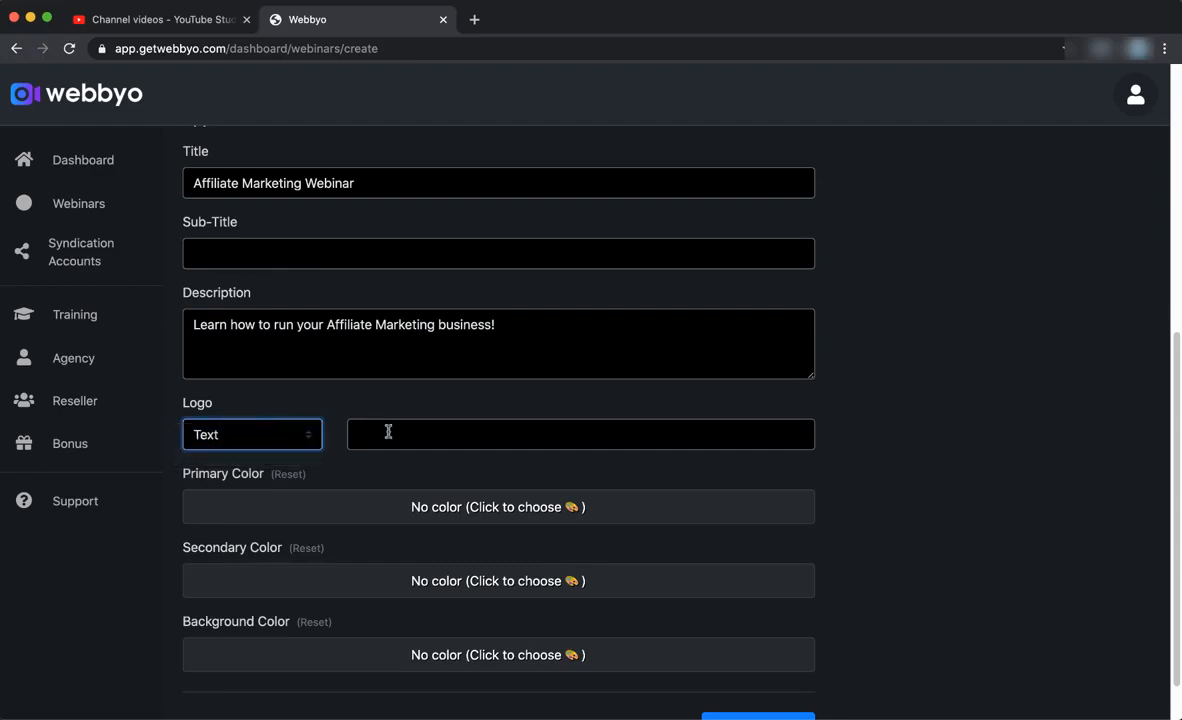
click(427, 432)
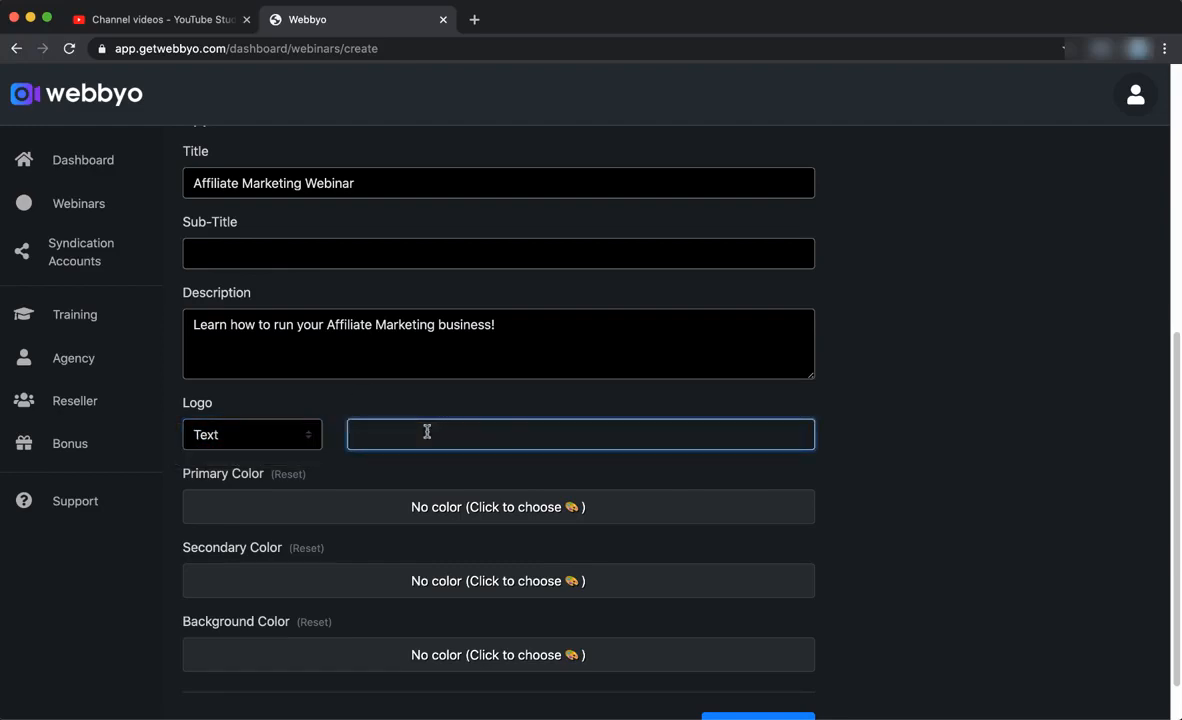
text(AffWebinars)
- Create the webinar and open the Video Creation Wizard for Affiliate Marketing Webinar
scroll(427, 430, down, 2)
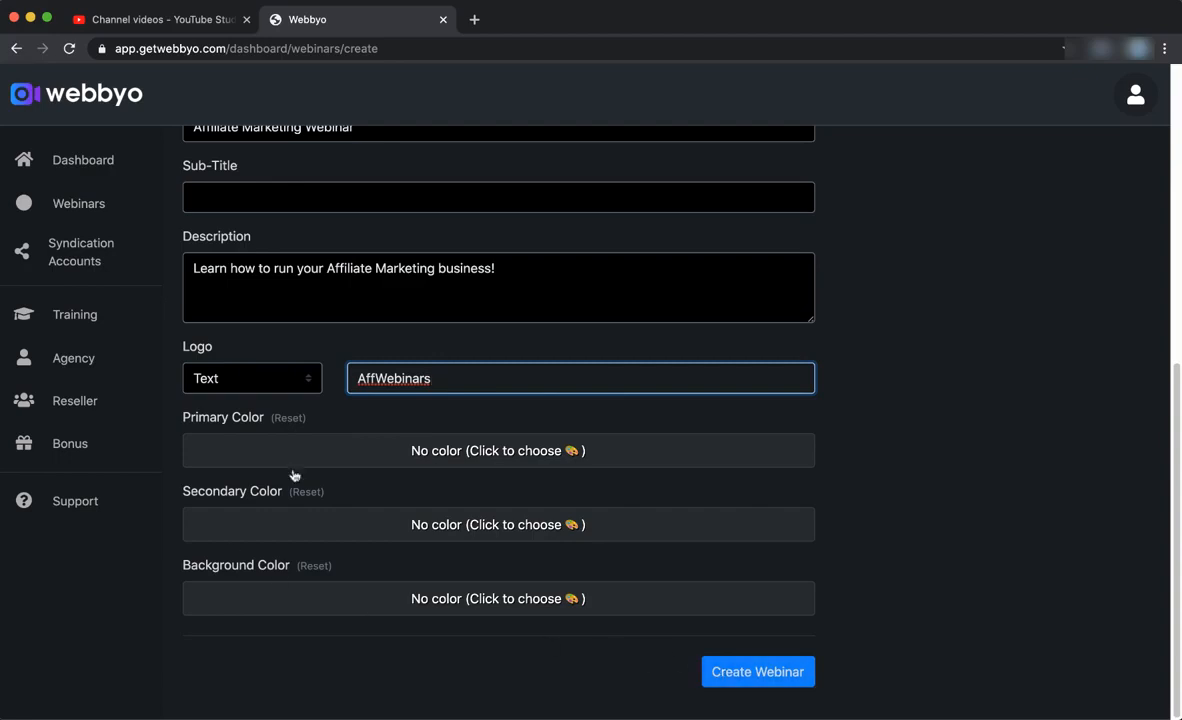
click(718, 683)
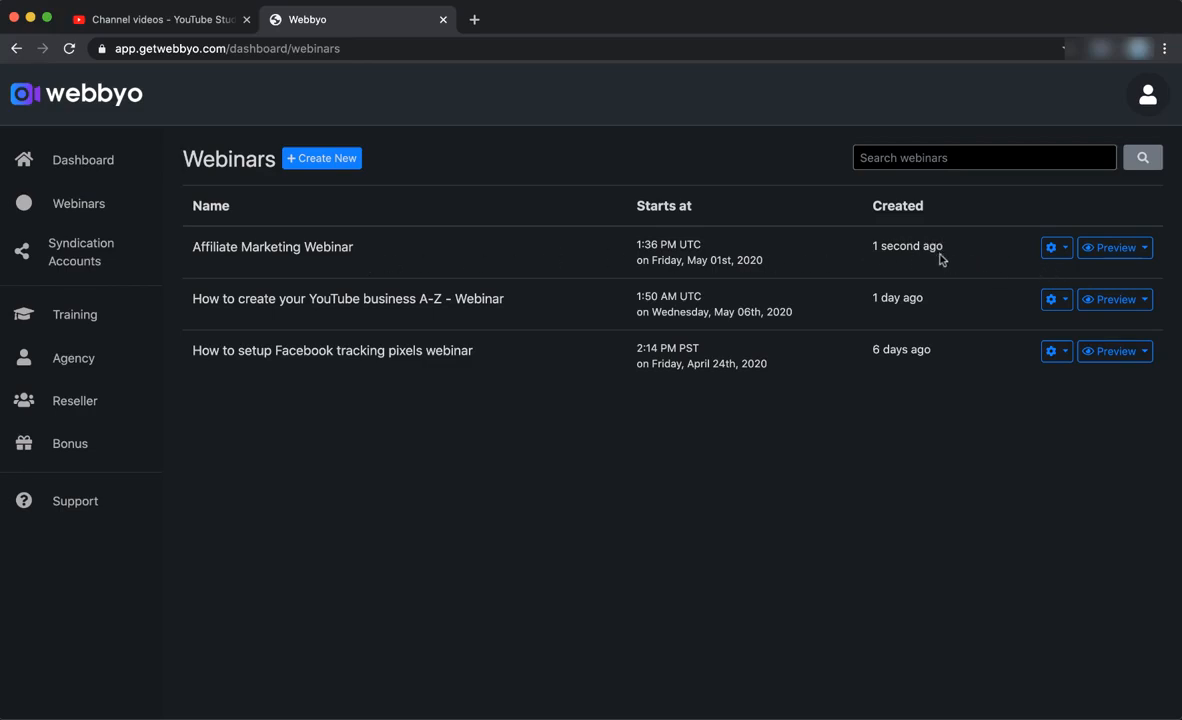
click(1051, 257)
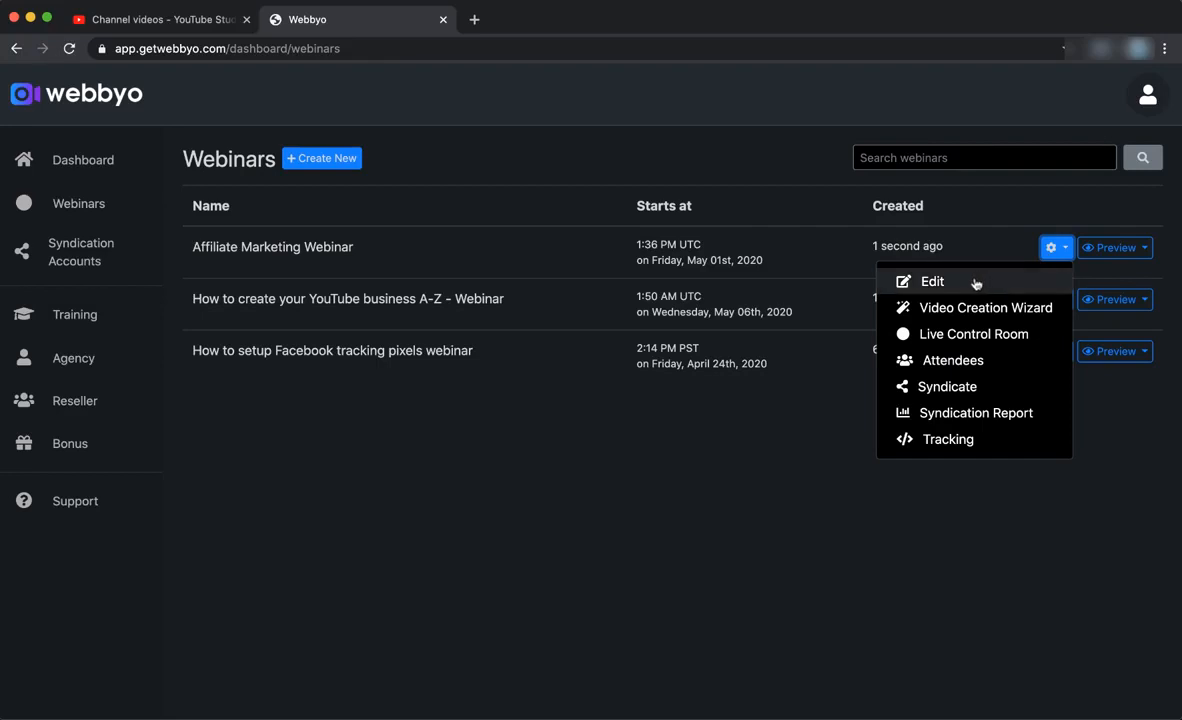
click(985, 308)
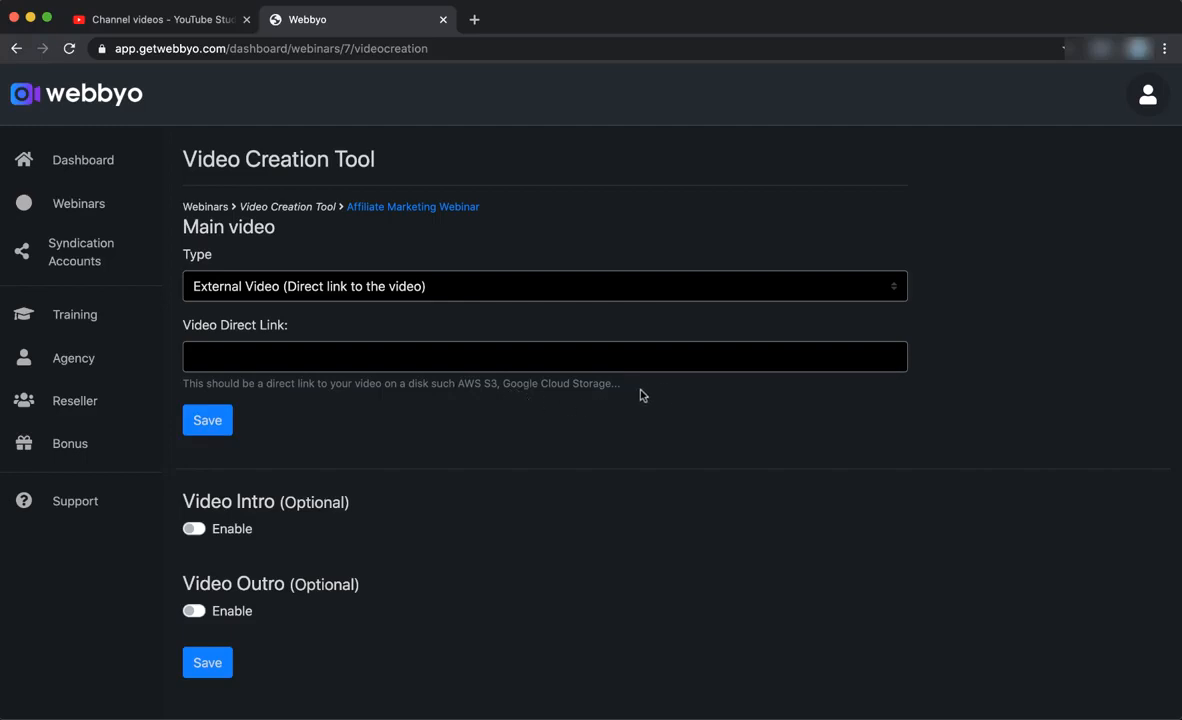
- Switch to TextEdit, copy the selected webinar replay video URL, and return to the Video Creation Tool in Chrome
key(super+Tab)
key(super+Tab)
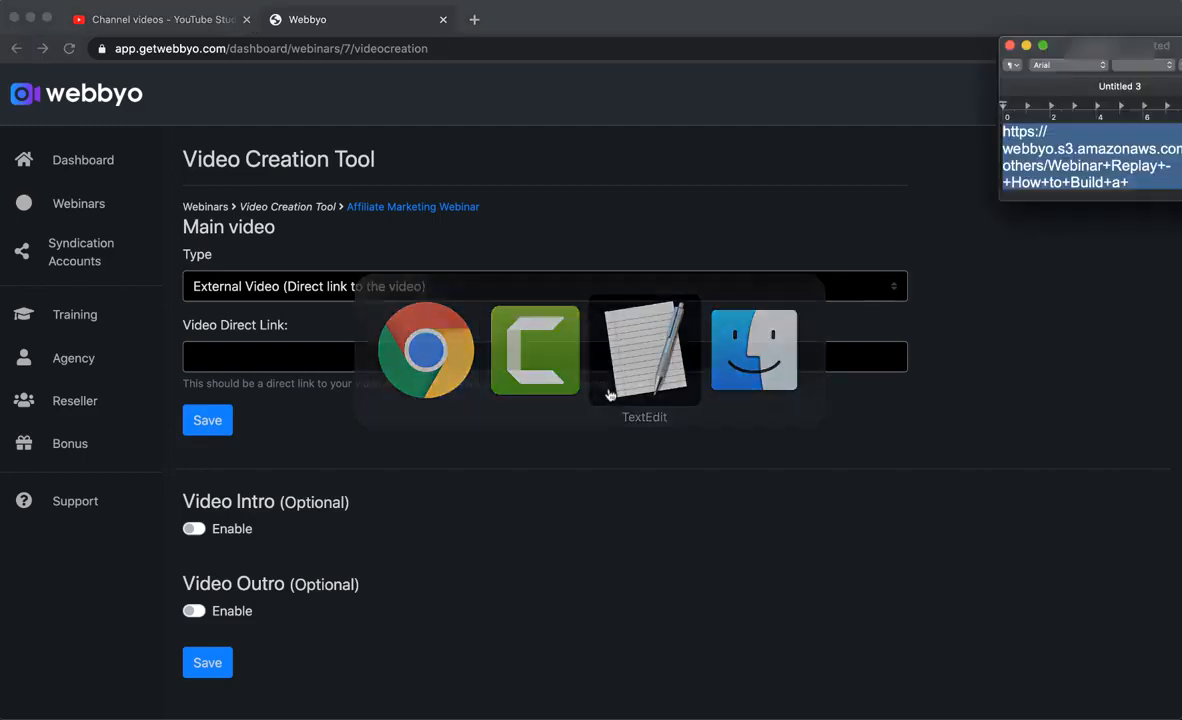
drag(1062, 50, 931, 56)
right_click(928, 143)
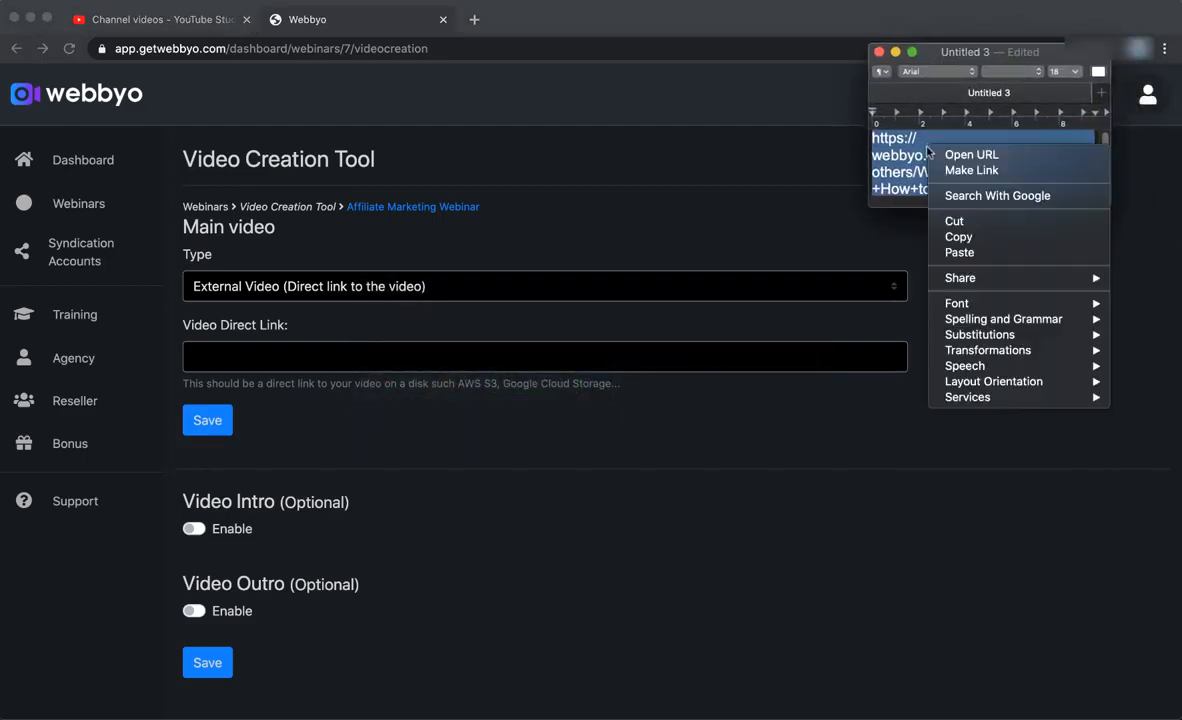
click(960, 238)
click(821, 237)
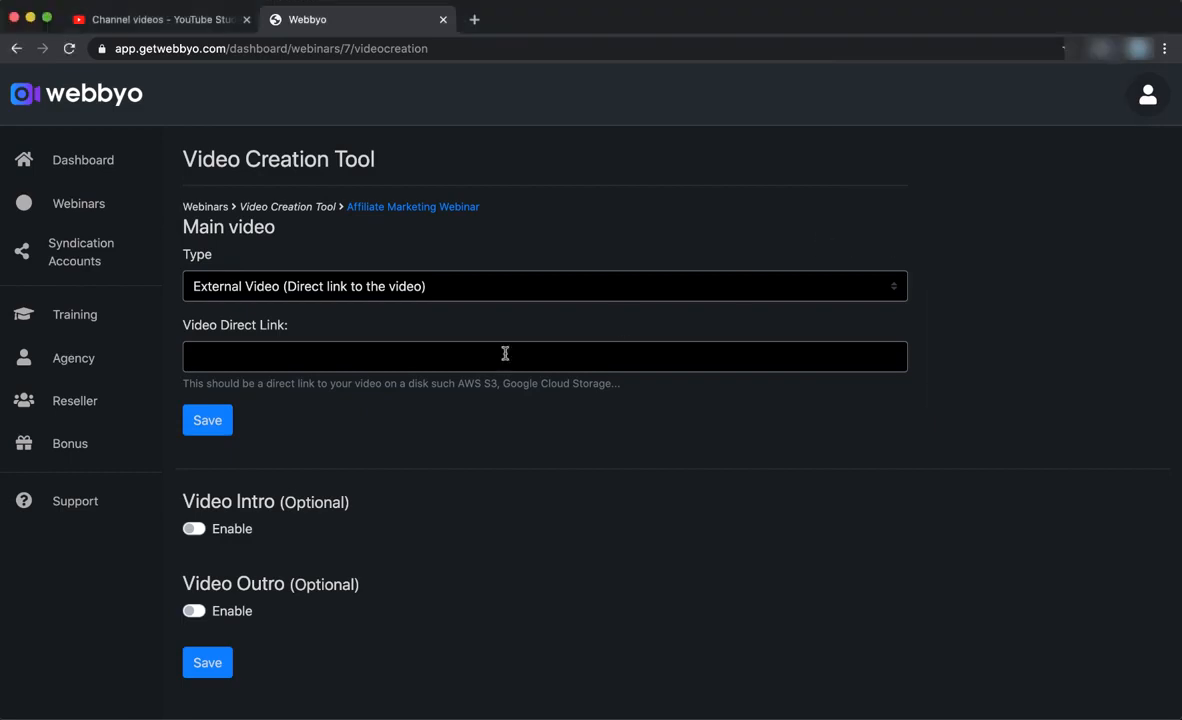
- Paste the copied webinar replay URL as the main video's direct link
click(306, 353)
right_click(250, 358)
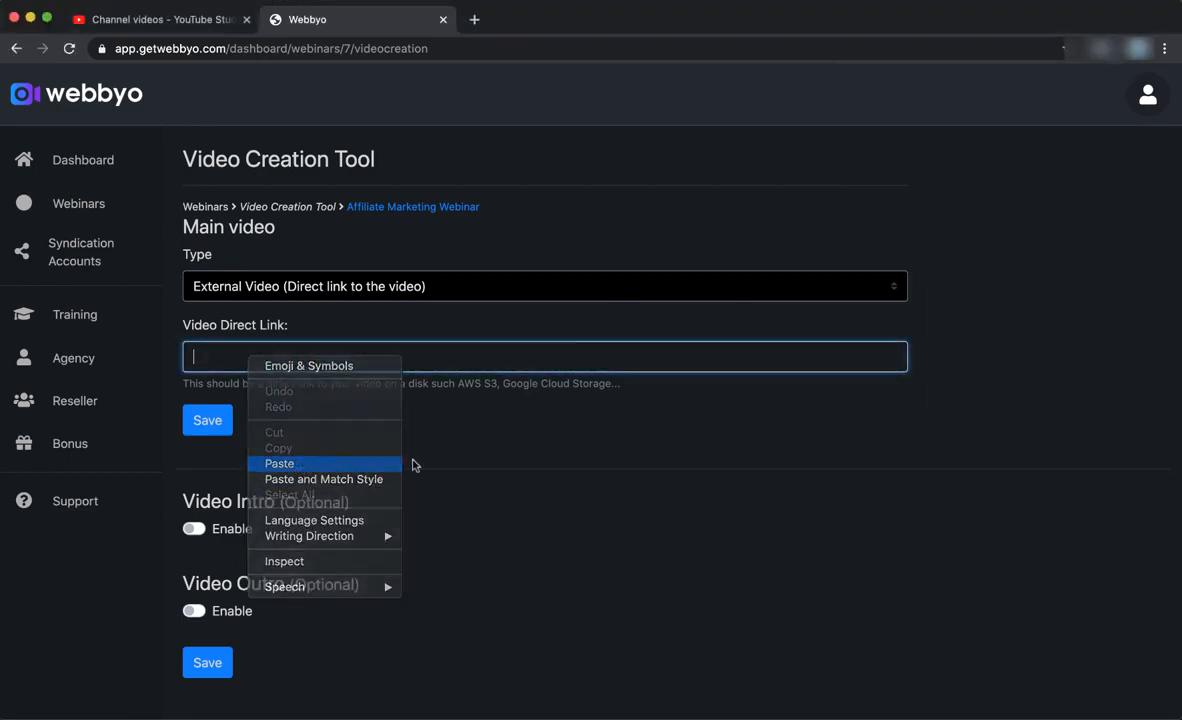
click(380, 463)
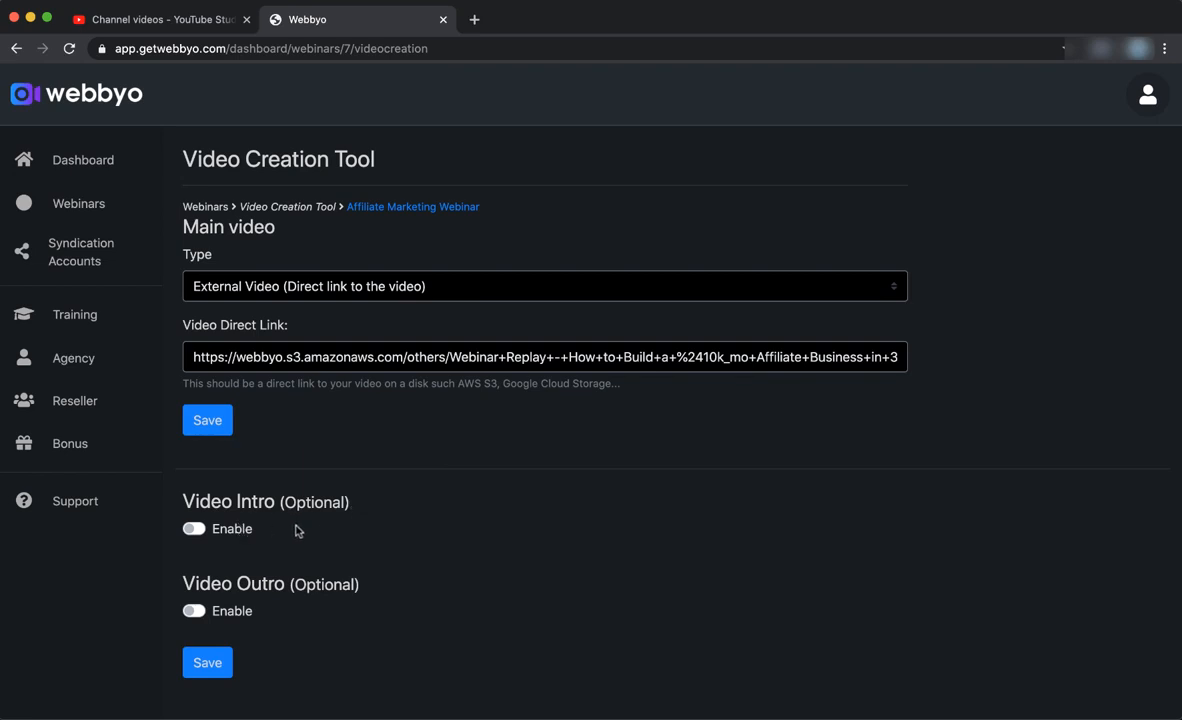
- Enable the video intro and set its text to "AffWebinars"
click(226, 534)
scroll(295, 504, down, 3)
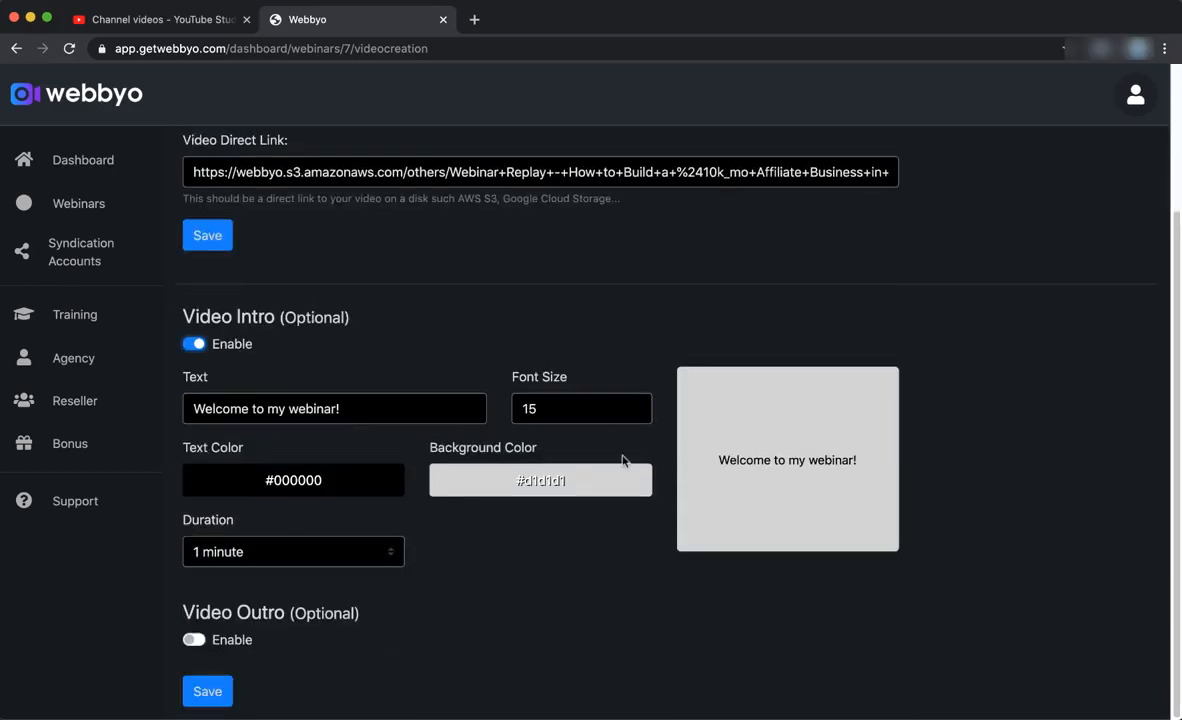
triple_click(347, 408)
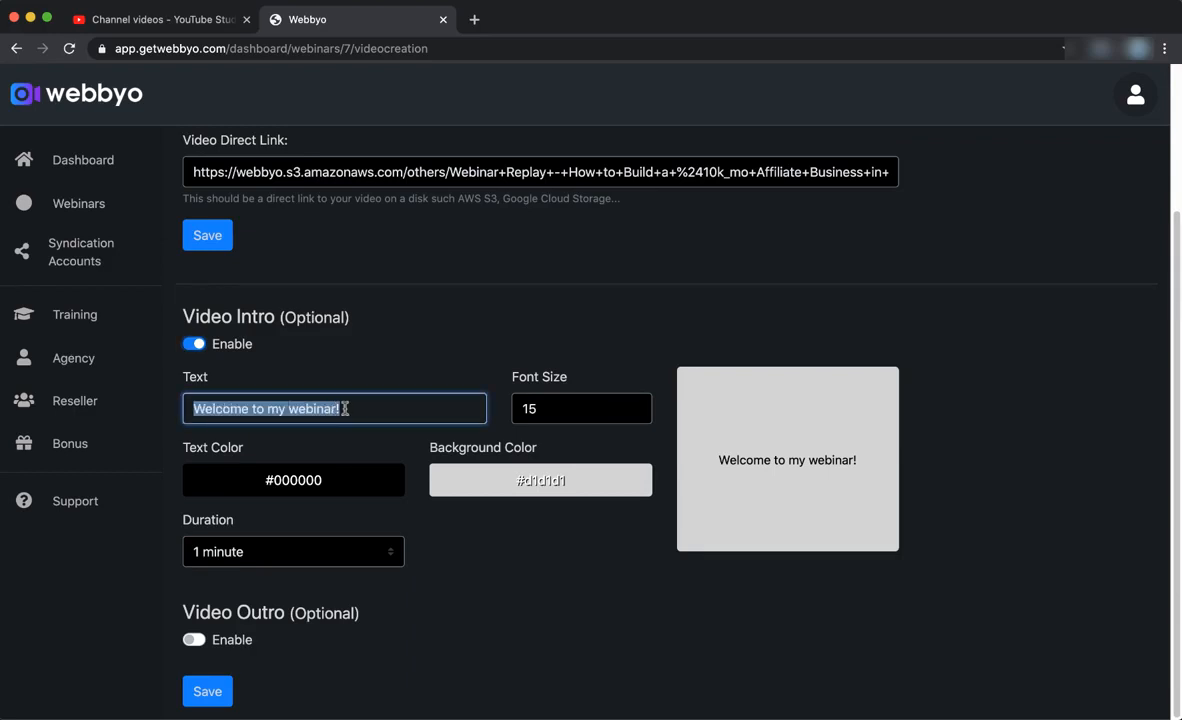
text(AffWebinars)
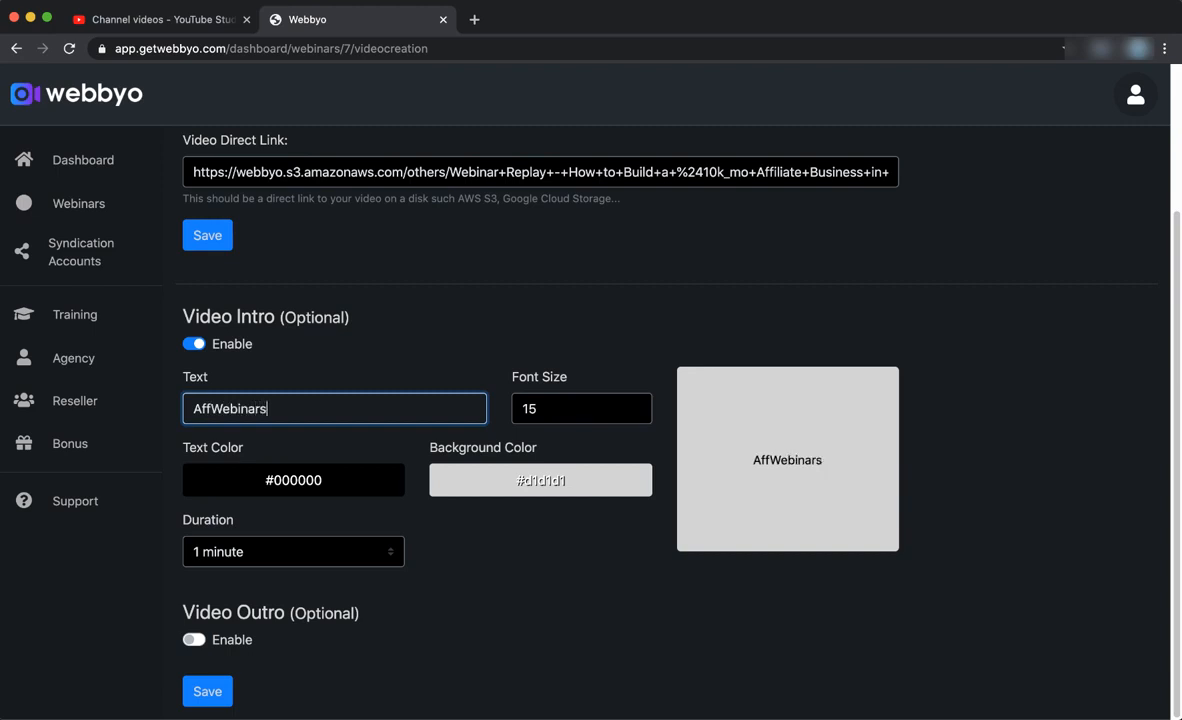
- Set the video intro's background color to #279BD1 and its text color to #F3E9E9
click(361, 490)
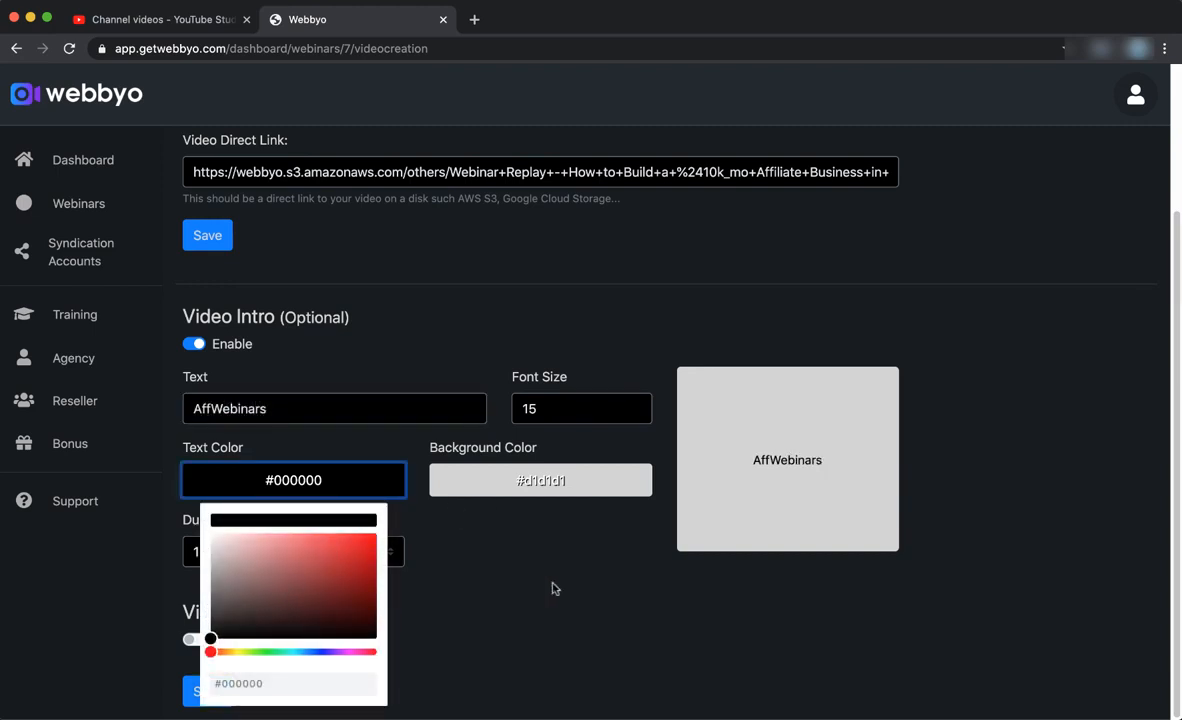
click(551, 490)
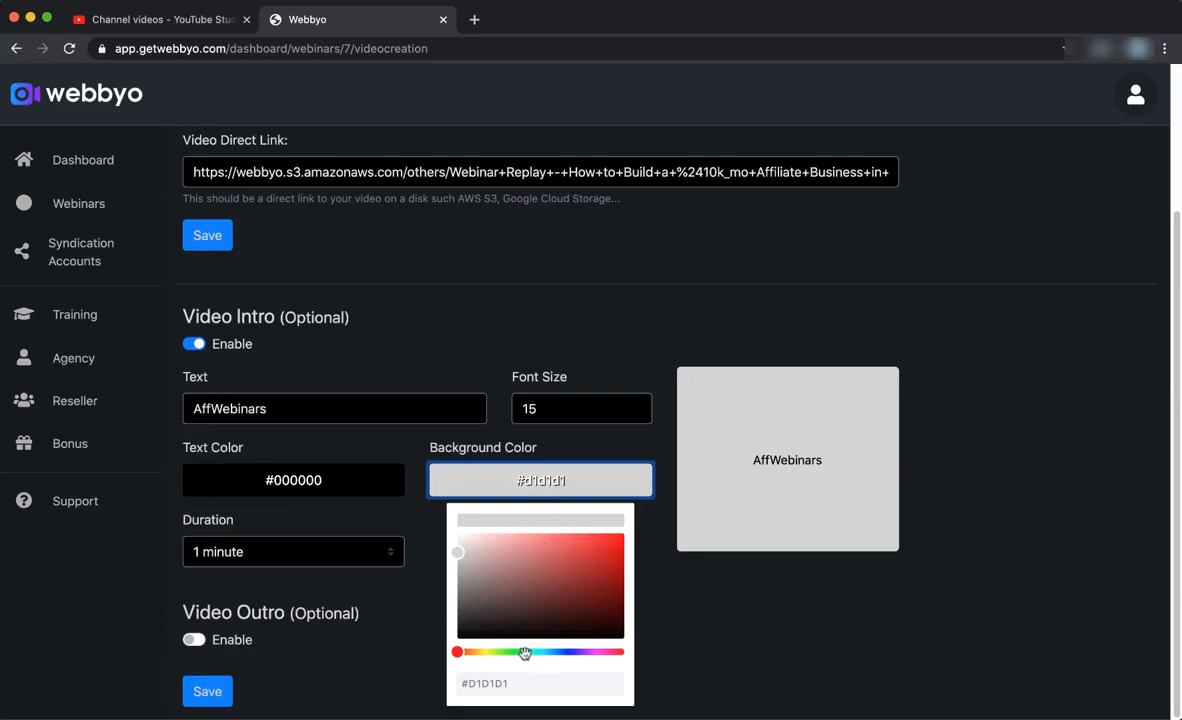
mouse_move(528, 649)
mouse_down()
mouse_move(564, 652)
mouse_move(549, 652)
mouse_up()
drag(594, 560, 593, 552)
click(643, 546)
click(364, 472)
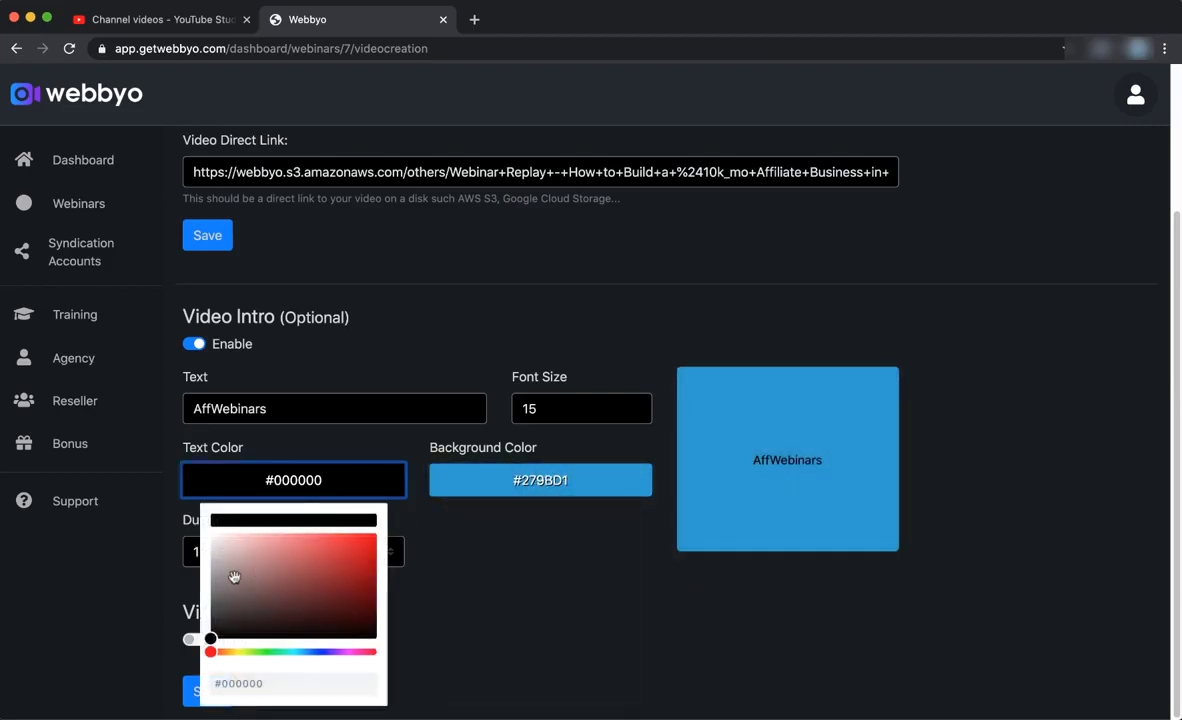
click(213, 554)
drag(213, 554, 217, 539)
click(520, 609)
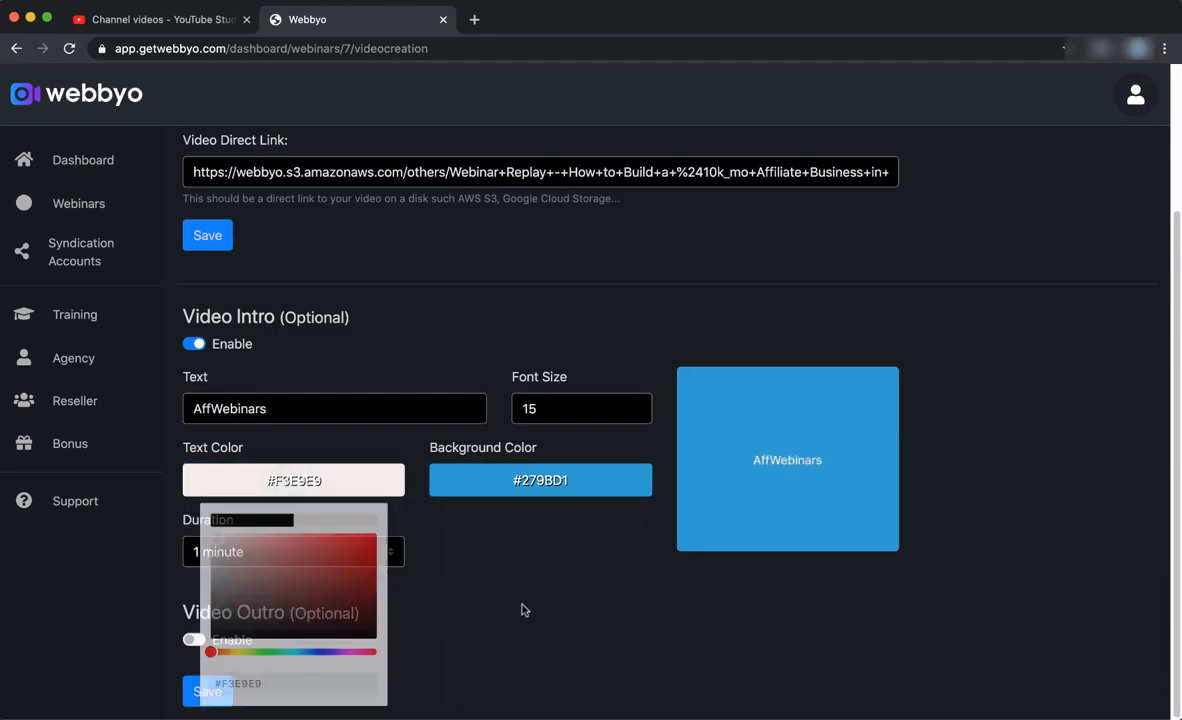
- Try out the optional video outro by enabling it and reviewing its default settings
click(194, 640)
scroll(348, 588, down, 3)
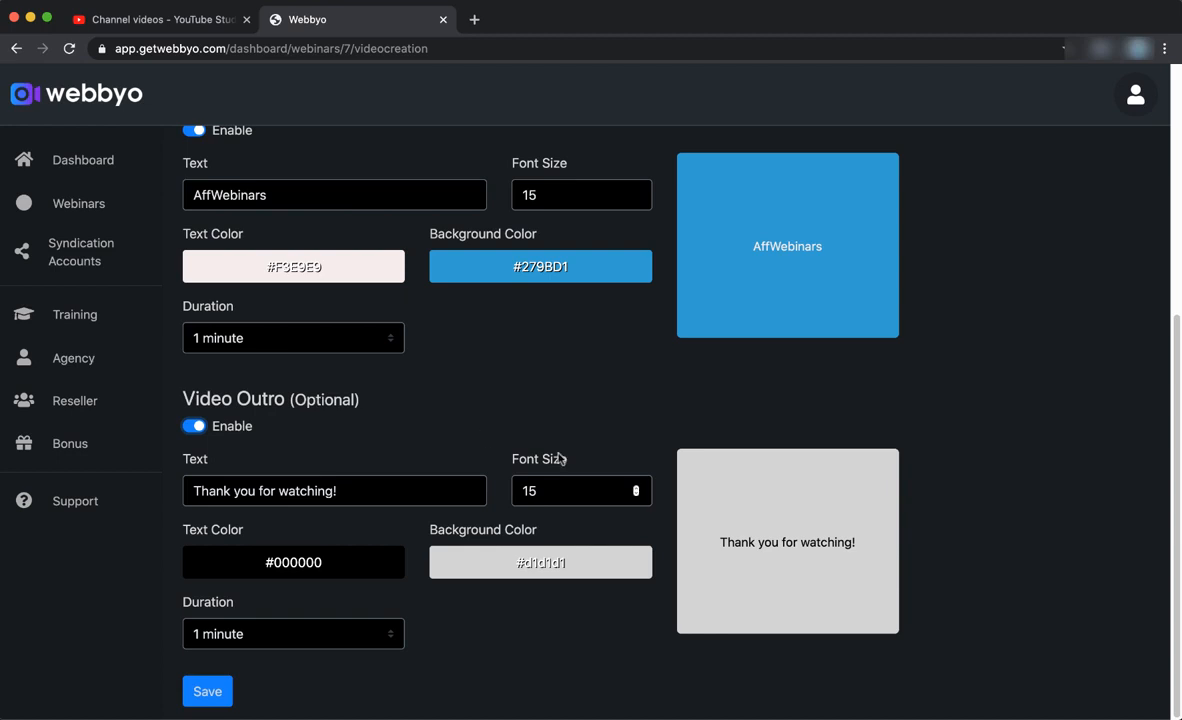
scroll(200, 430, up, 5)
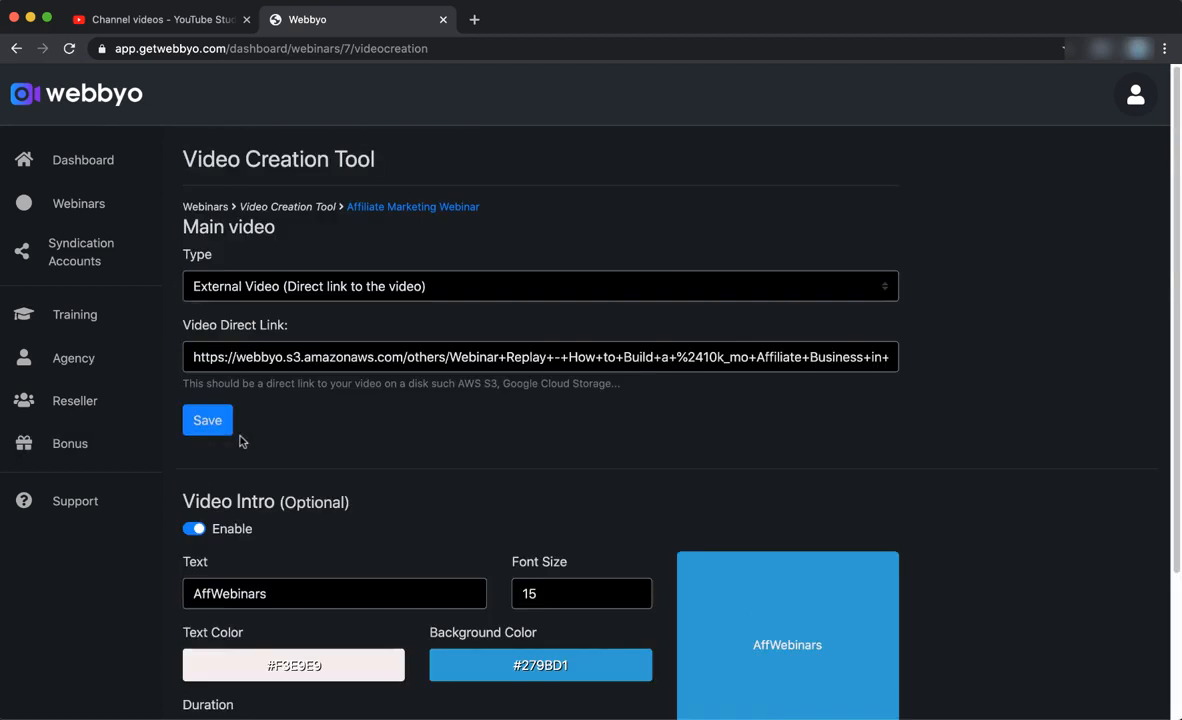
- Turn off the video intro and outro, and save the main video's direct link
click(193, 528)
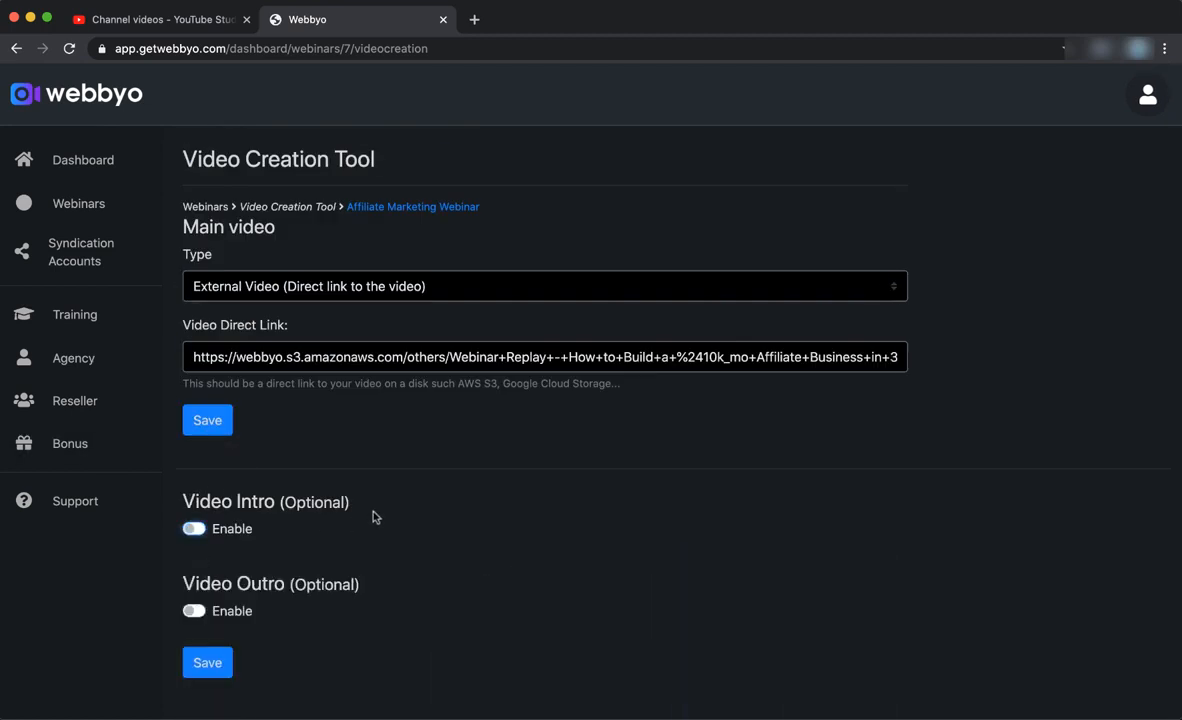
click(219, 426)
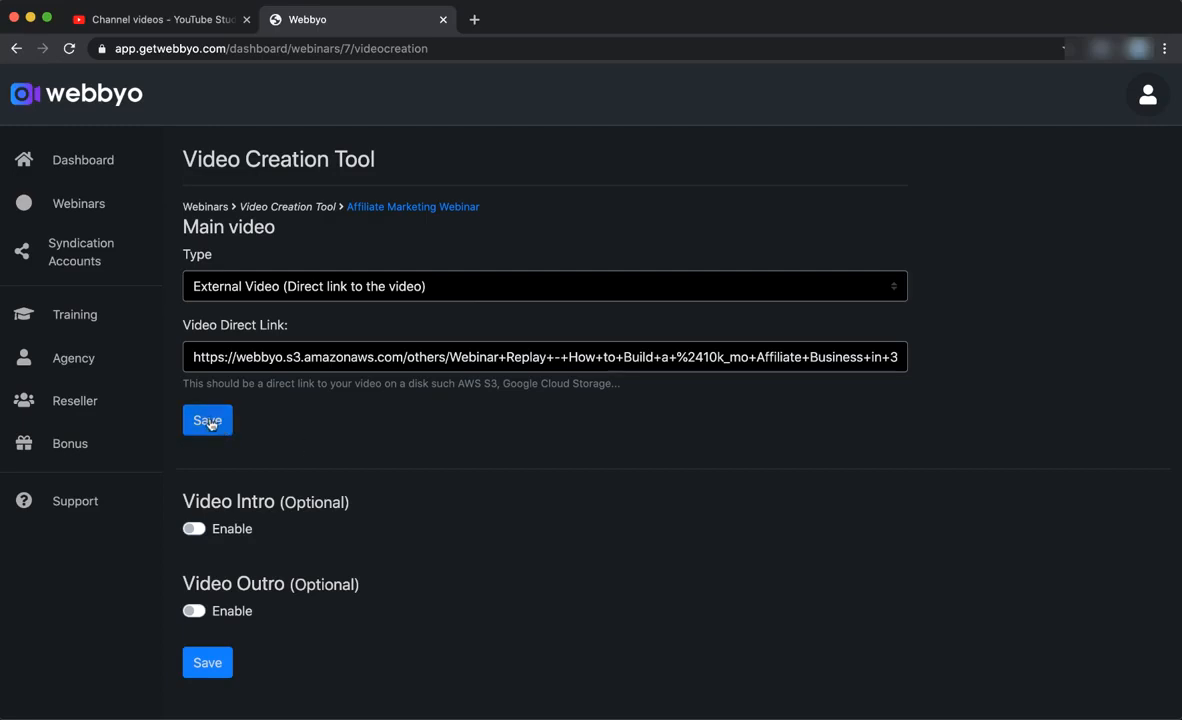
click(209, 422)
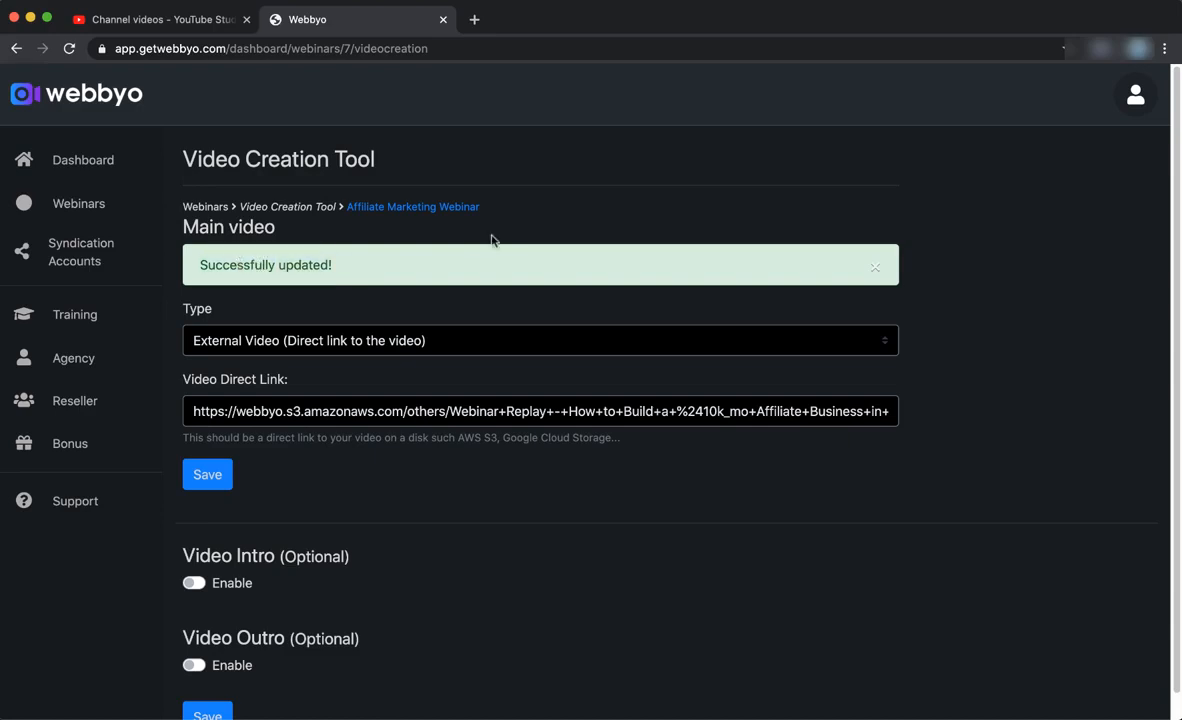
- Open the Live Control Room for Affiliate Marketing Webinar and enable streaming on YouTube
click(436, 209)
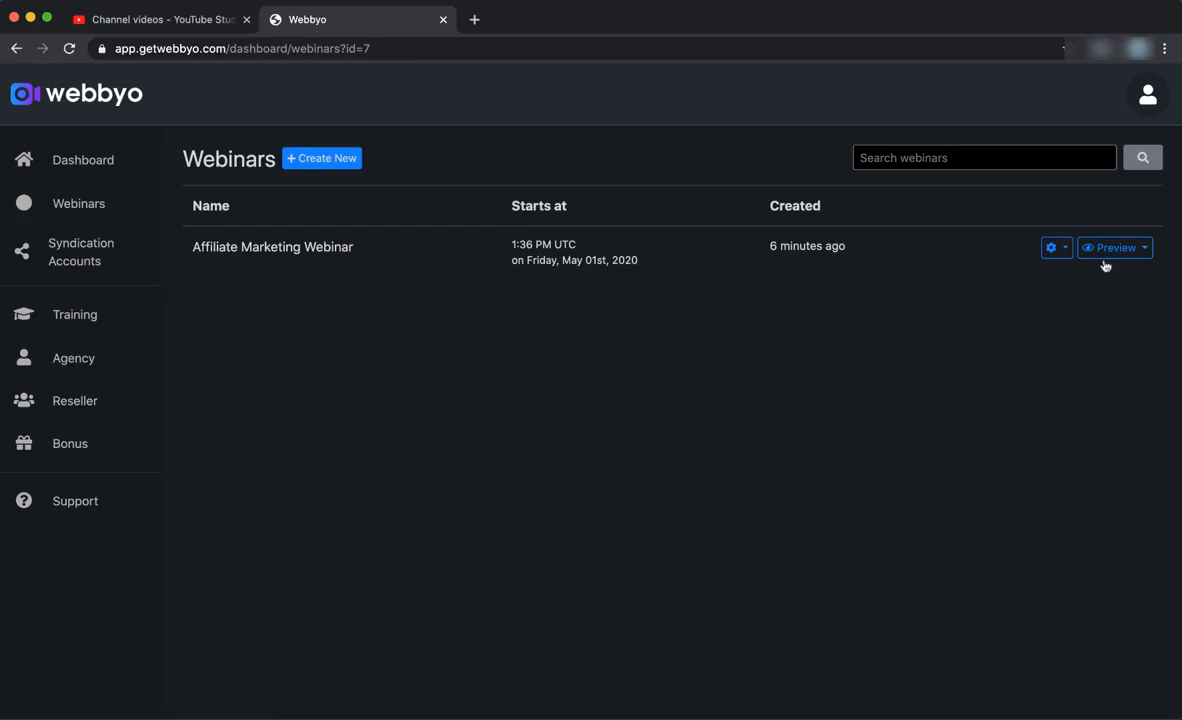
click(1060, 250)
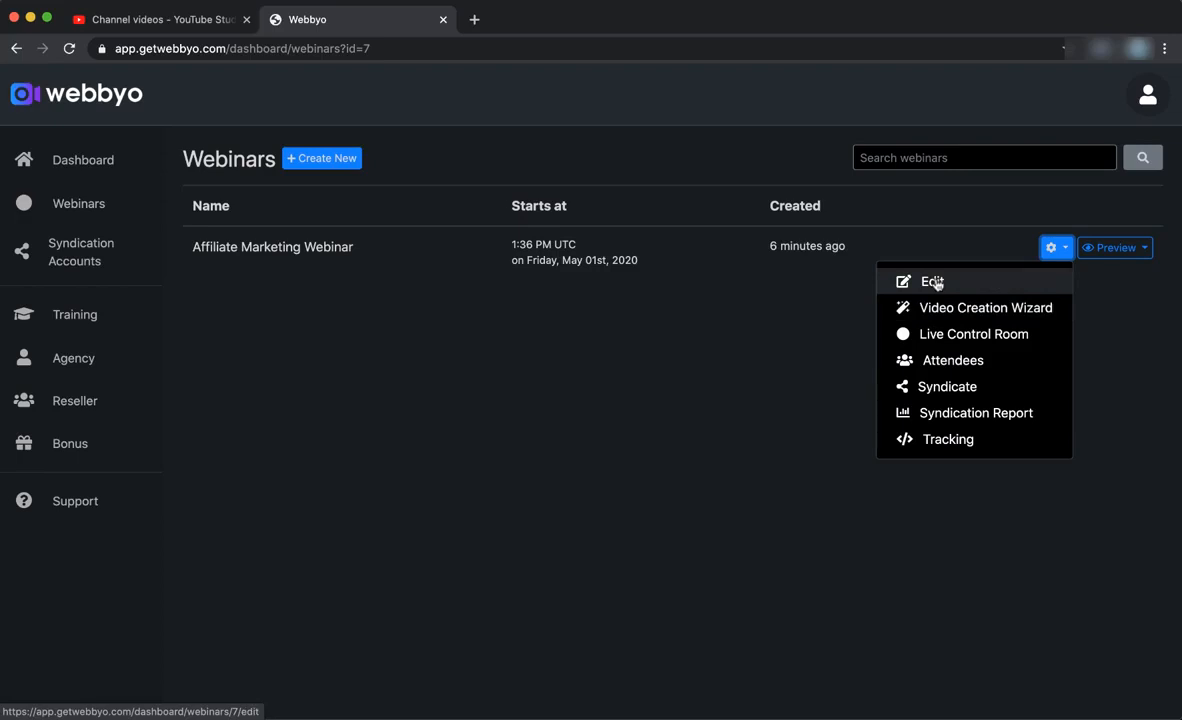
click(934, 341)
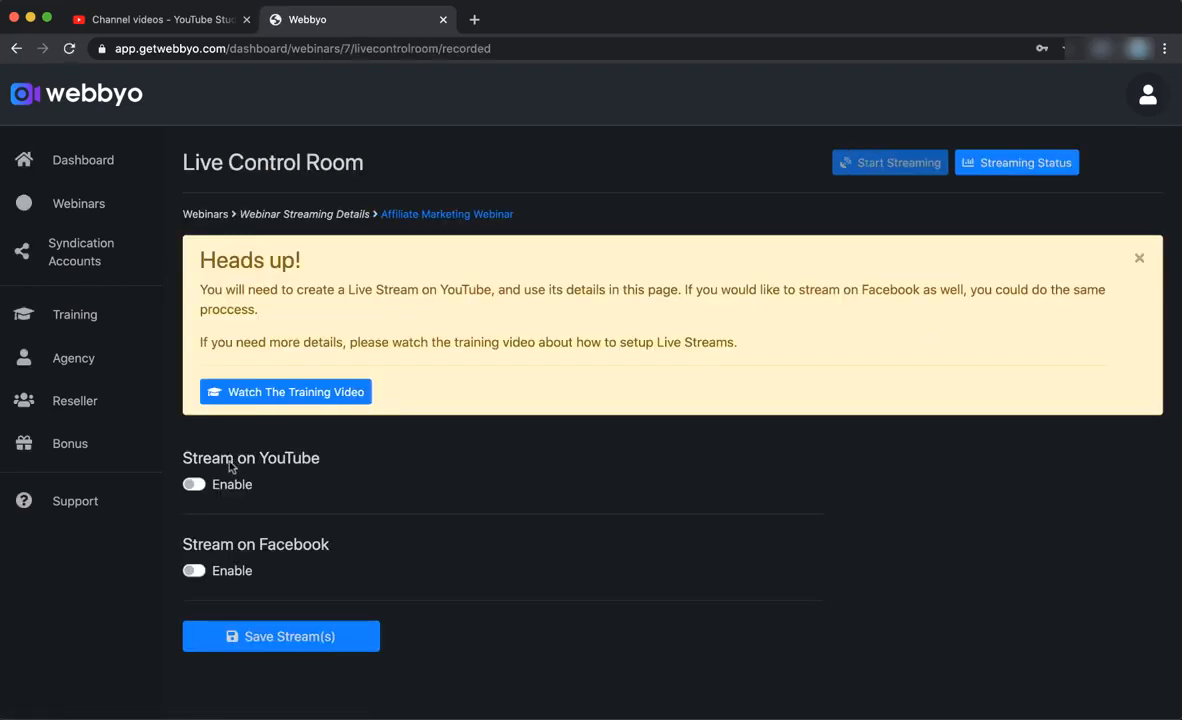
click(231, 484)
scroll(370, 456, down, 3)
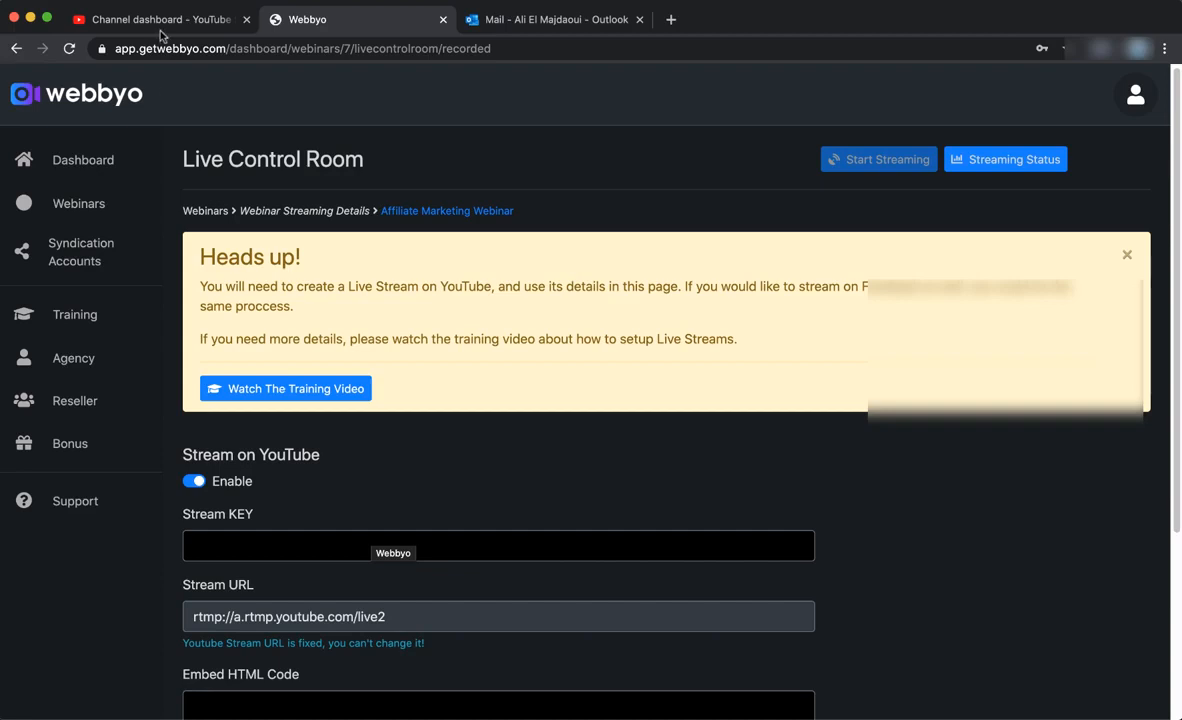
- Switch to YouTube Studio and set up a new live stream titled "Webbyo - Affiliate Marketing Webinar"
click(157, 26)
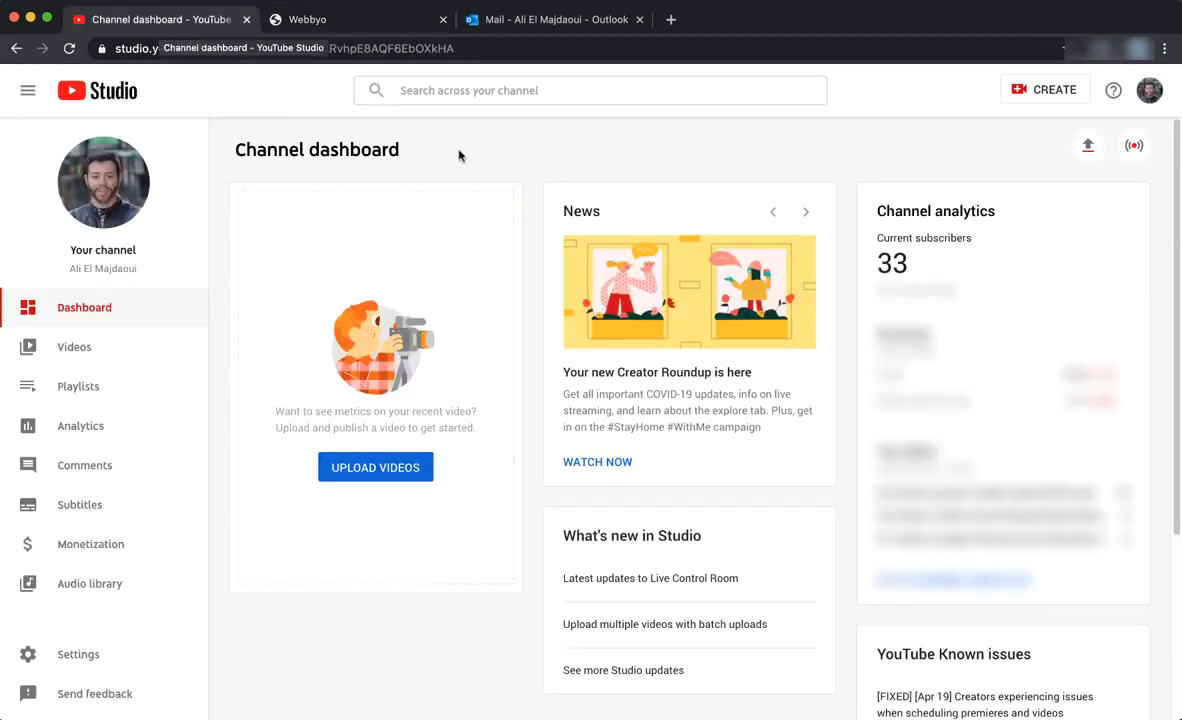
click(1018, 97)
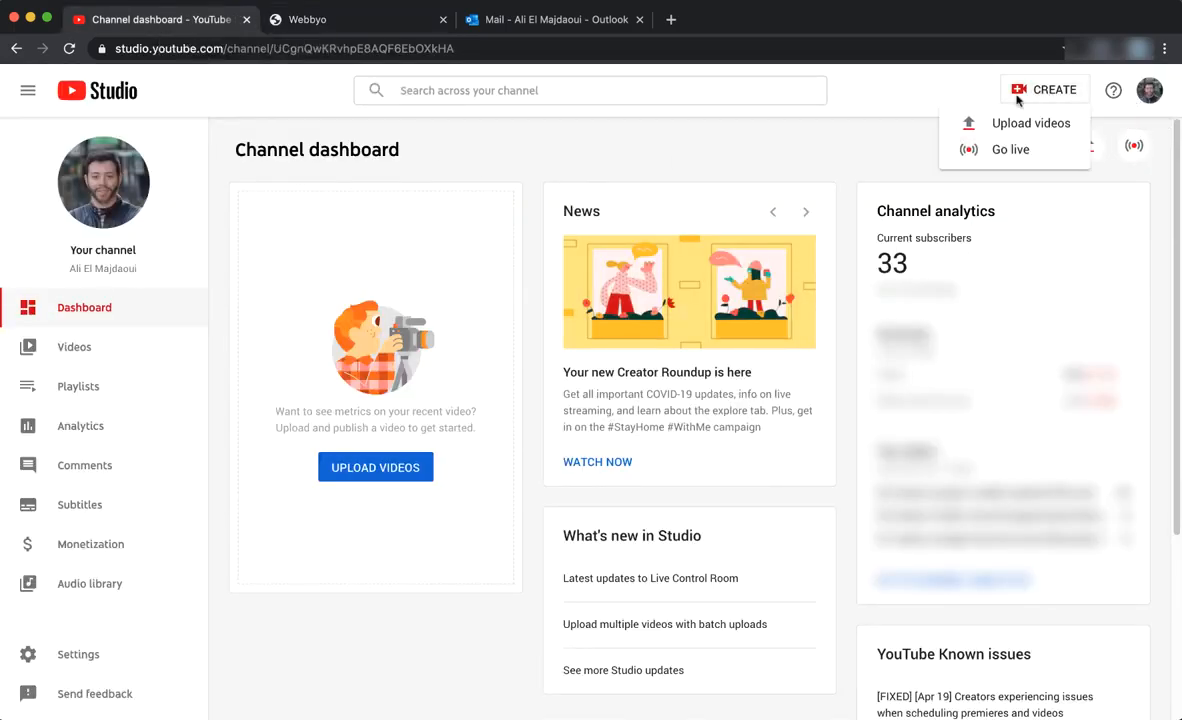
click(1010, 149)
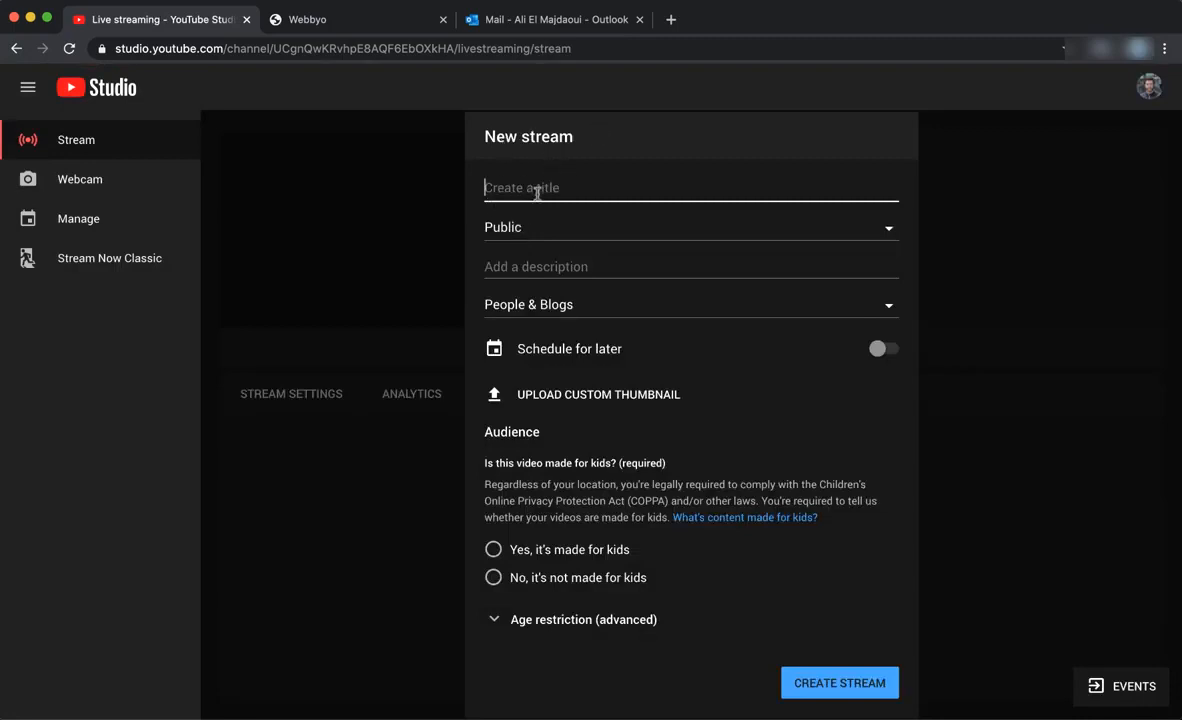
text(Webbyo )
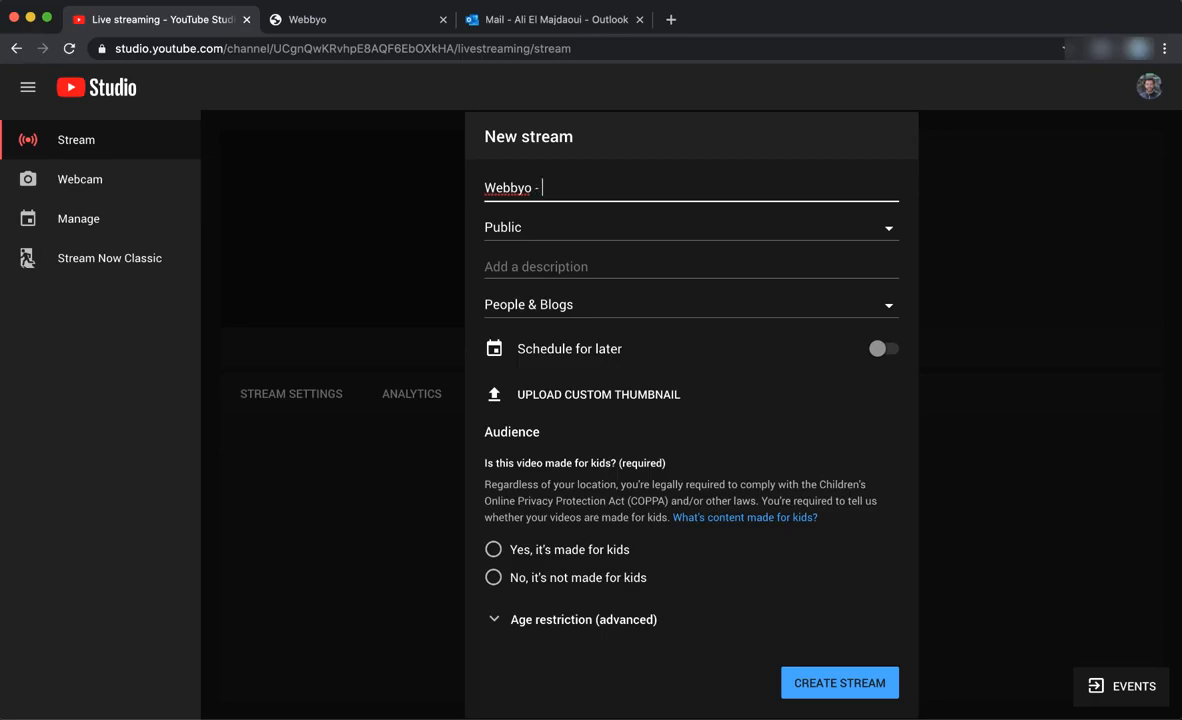
text(- Affiliate Marketing Web)
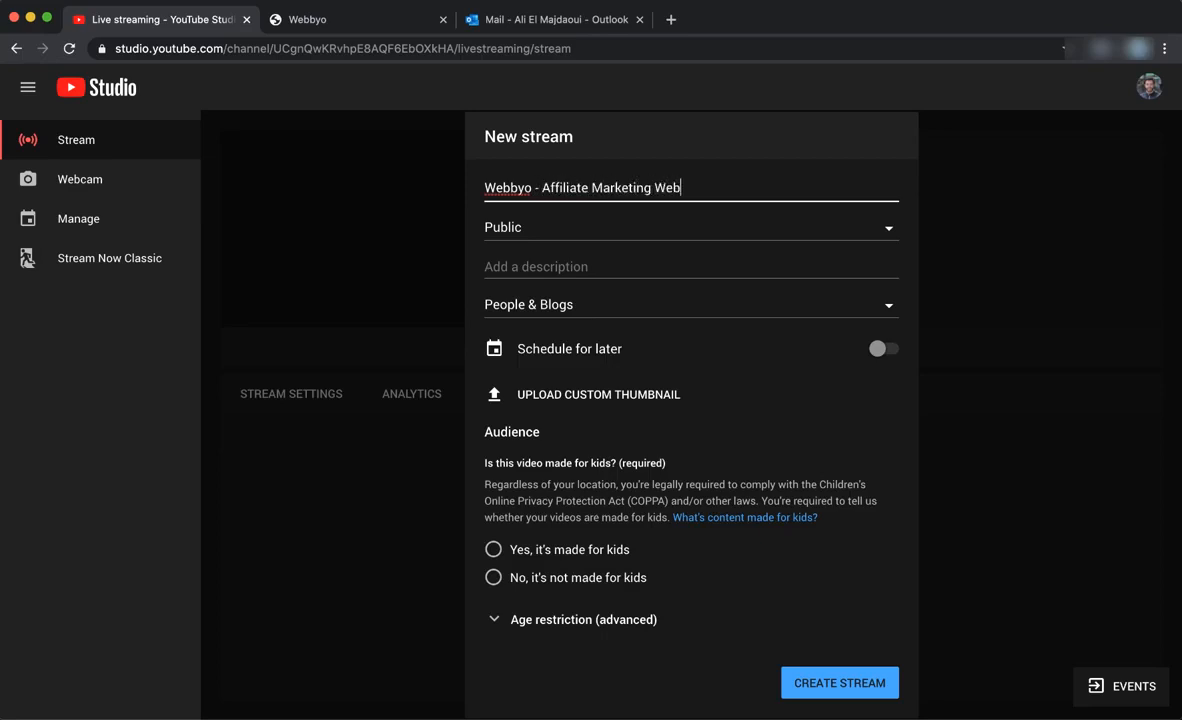
text(inar)
key(Tab)
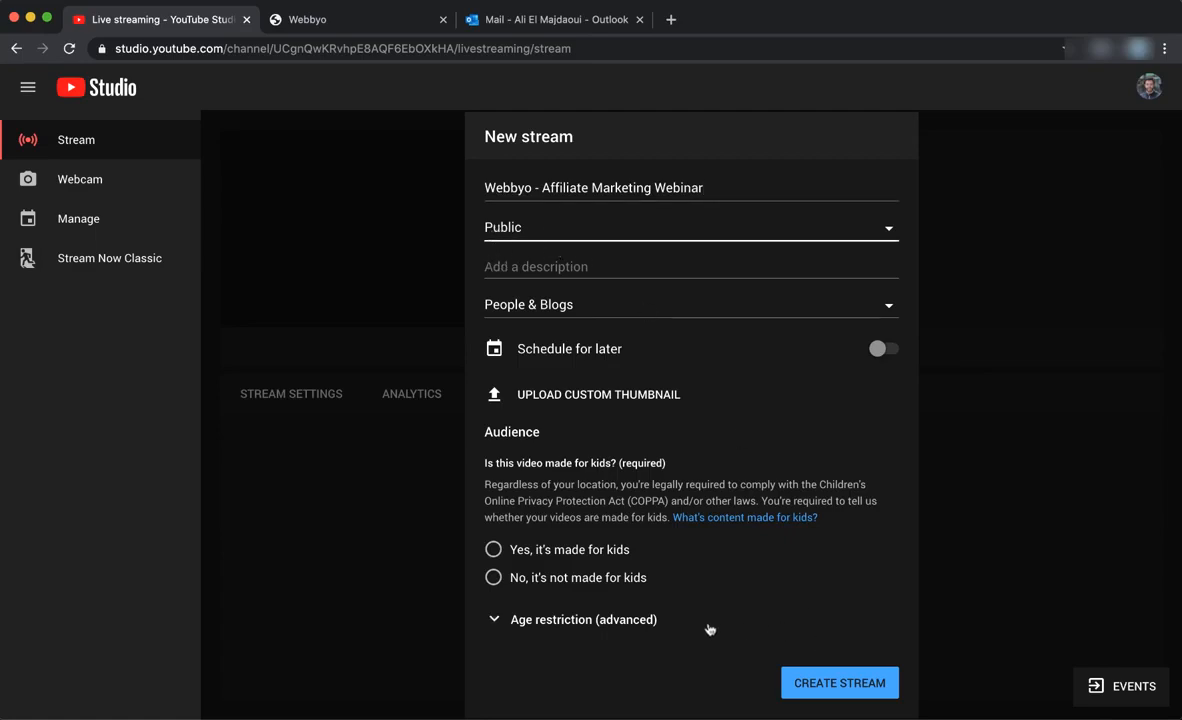
- Mark the new stream as made for kids and create it
click(493, 549)
scroll(710, 600, down, 1)
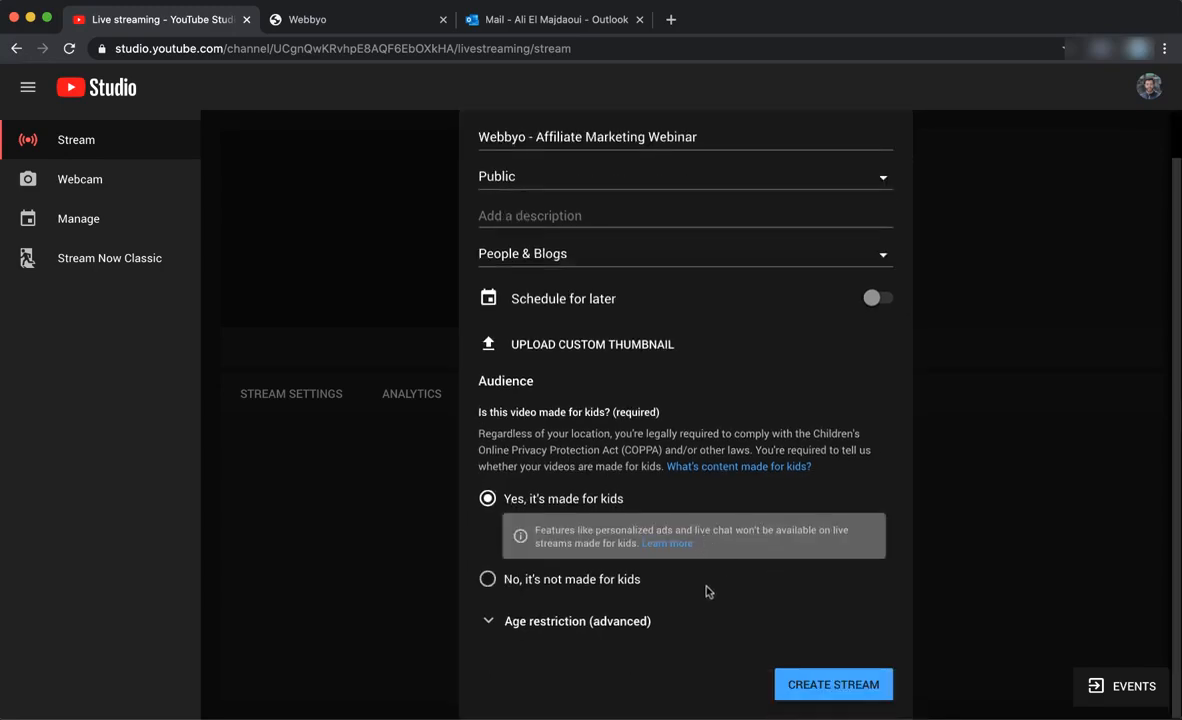
click(821, 681)
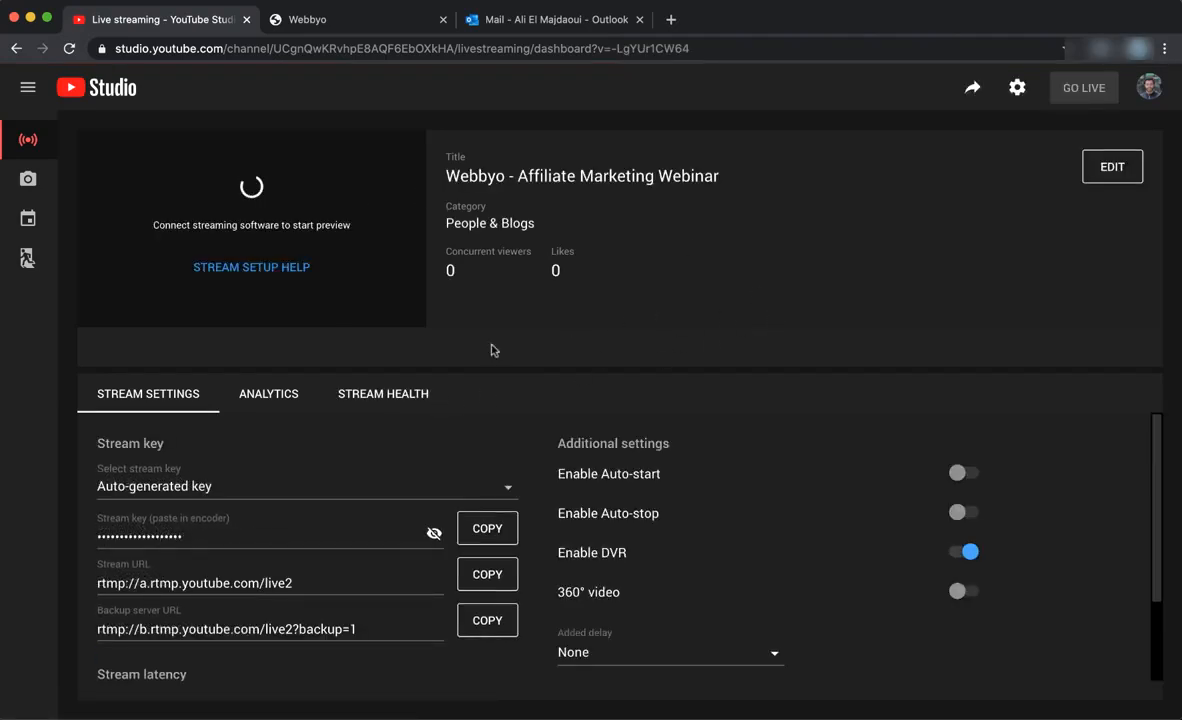
- Copy the YouTube stream key and paste it into the Stream KEY field in Webbyo's Live Control Room
click(478, 542)
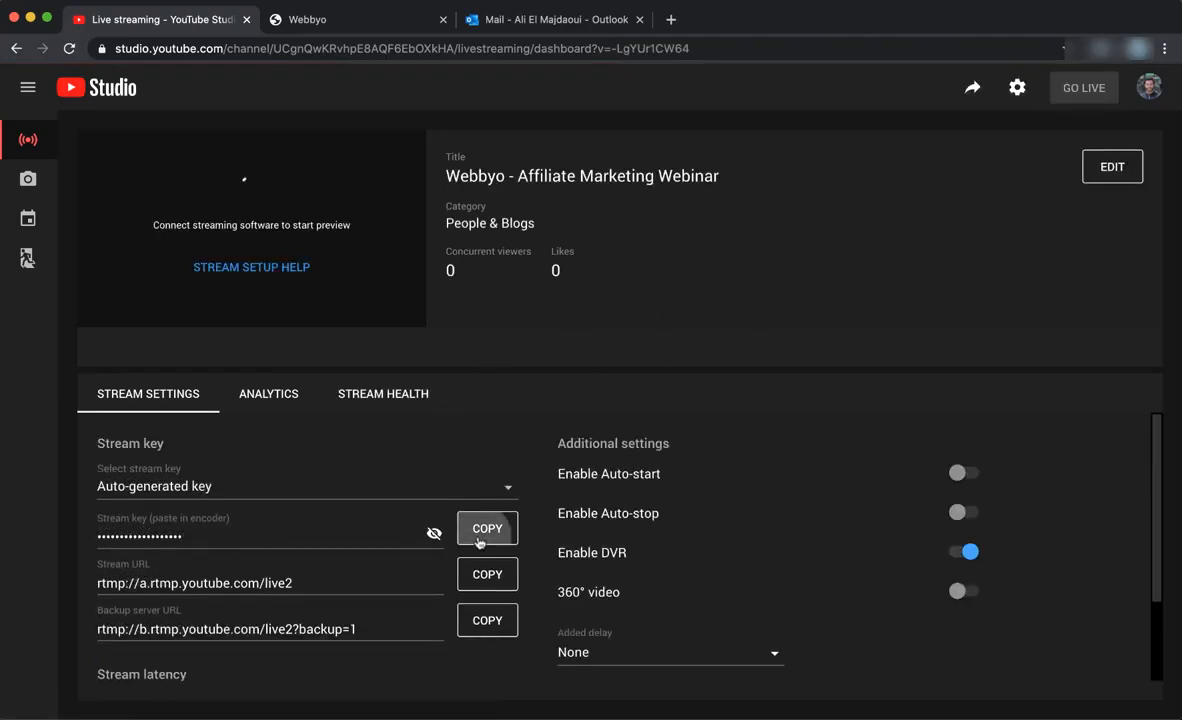
click(338, 28)
scroll(390, 380, down, 1)
right_click(241, 481)
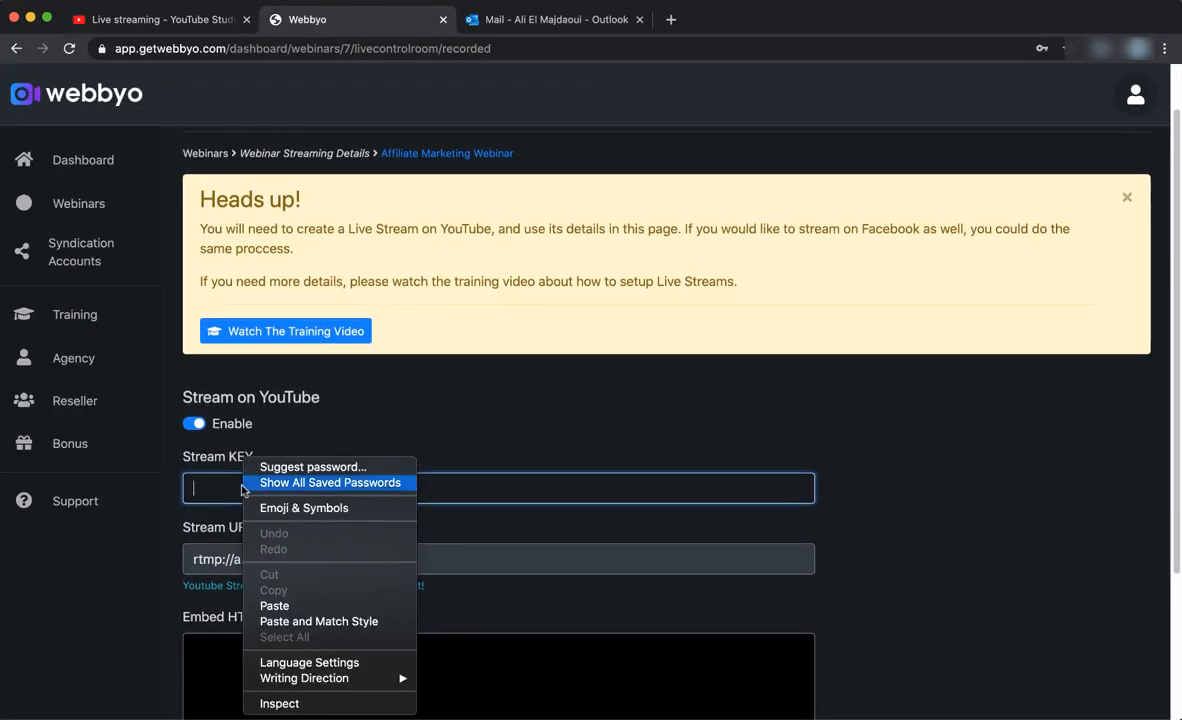
click(268, 606)
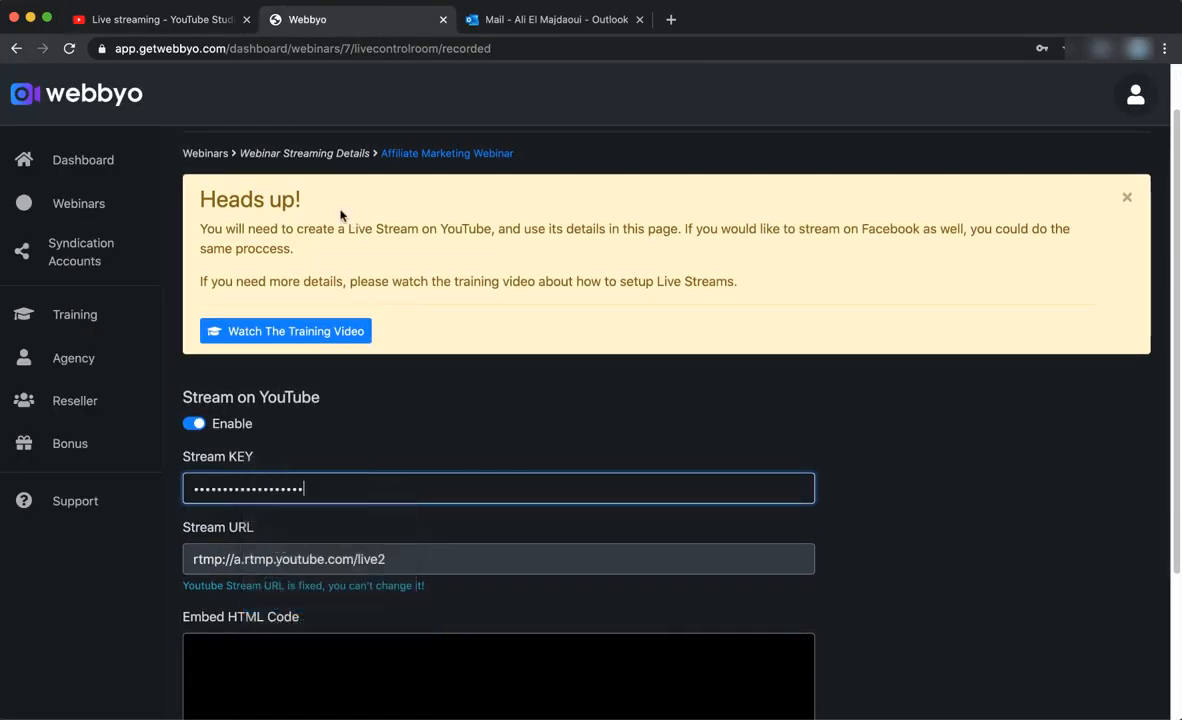
- Return to YouTube Studio and copy the live stream's embed code from its sharing options
click(212, 26)
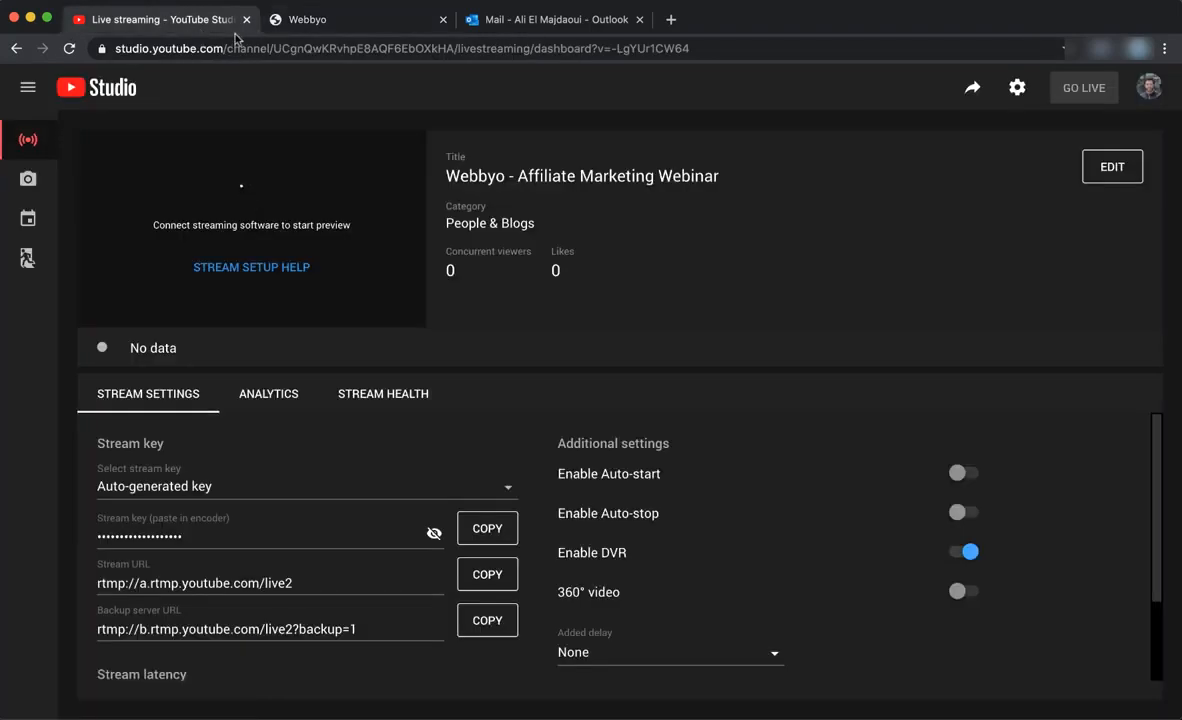
click(972, 90)
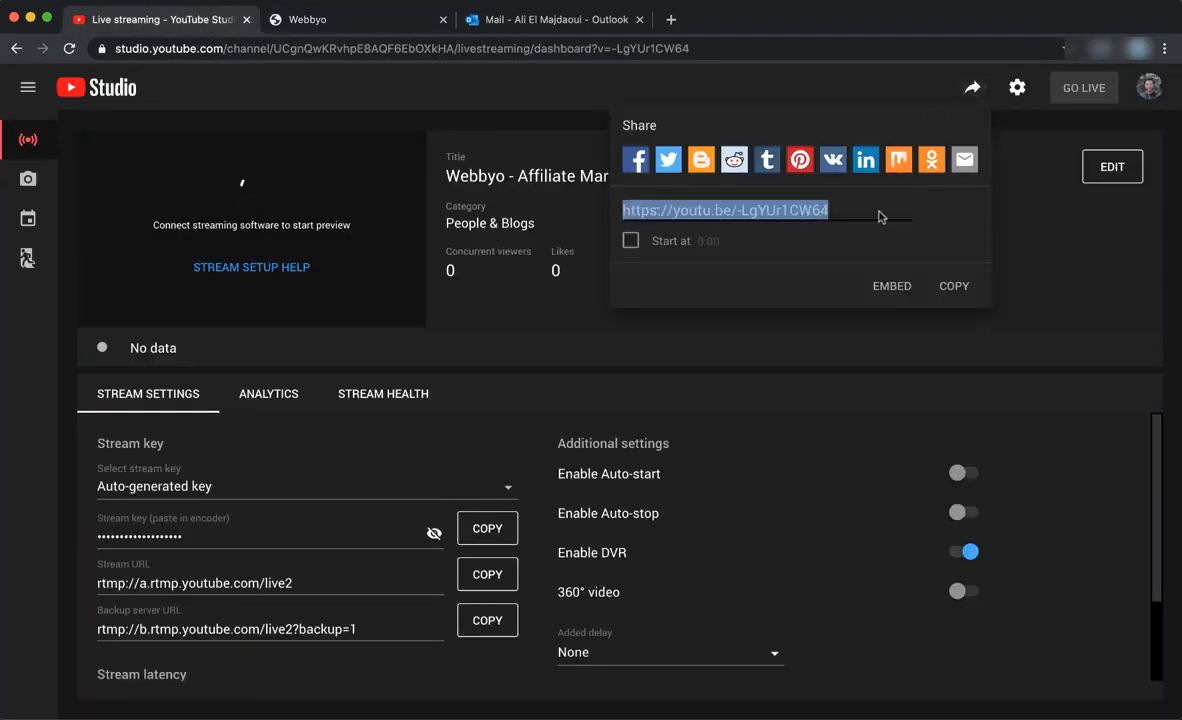
click(886, 290)
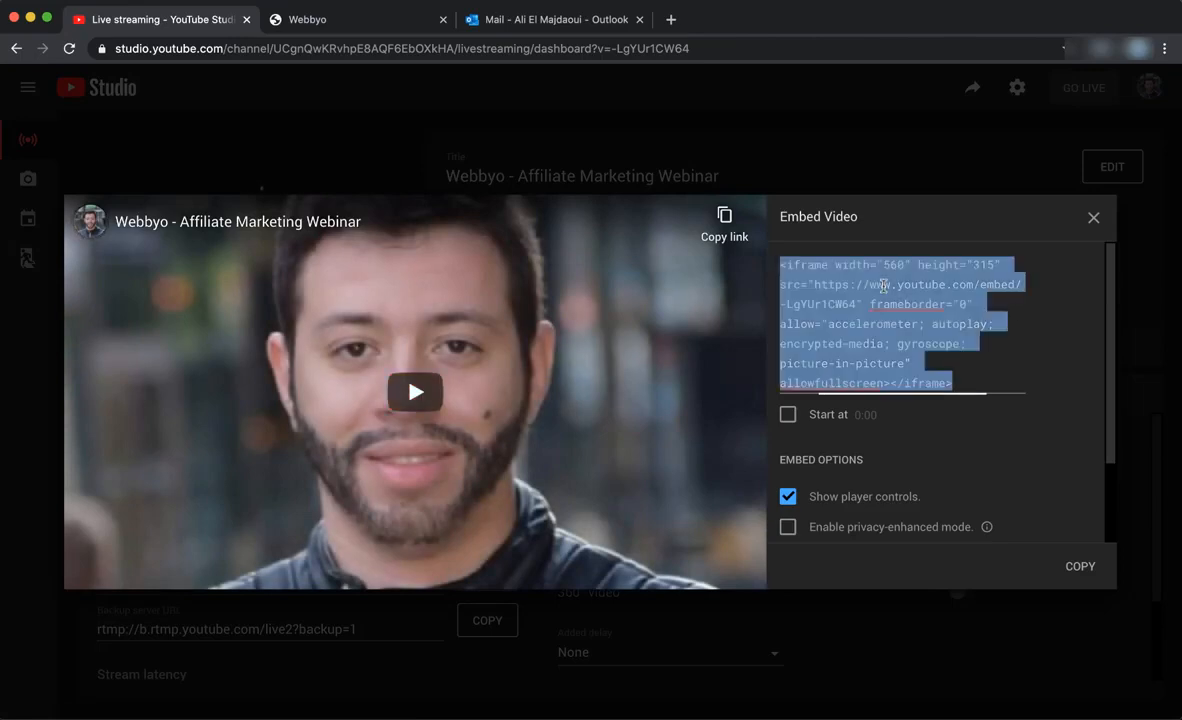
right_click(832, 318)
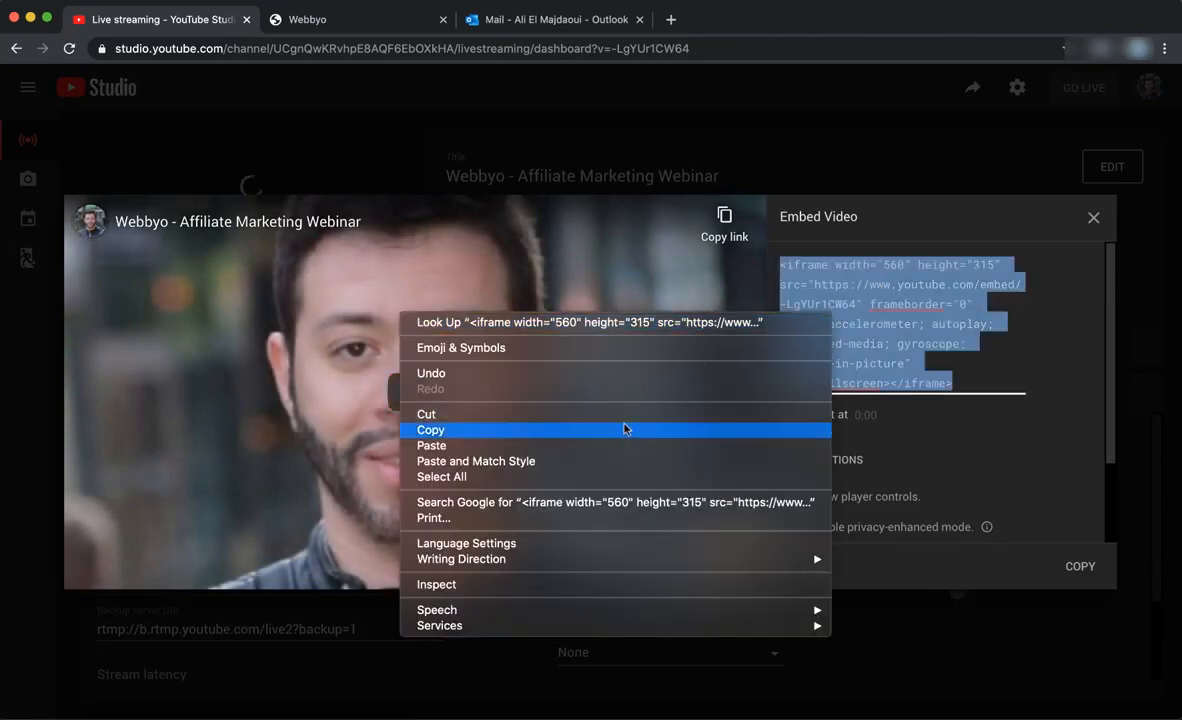
click(447, 430)
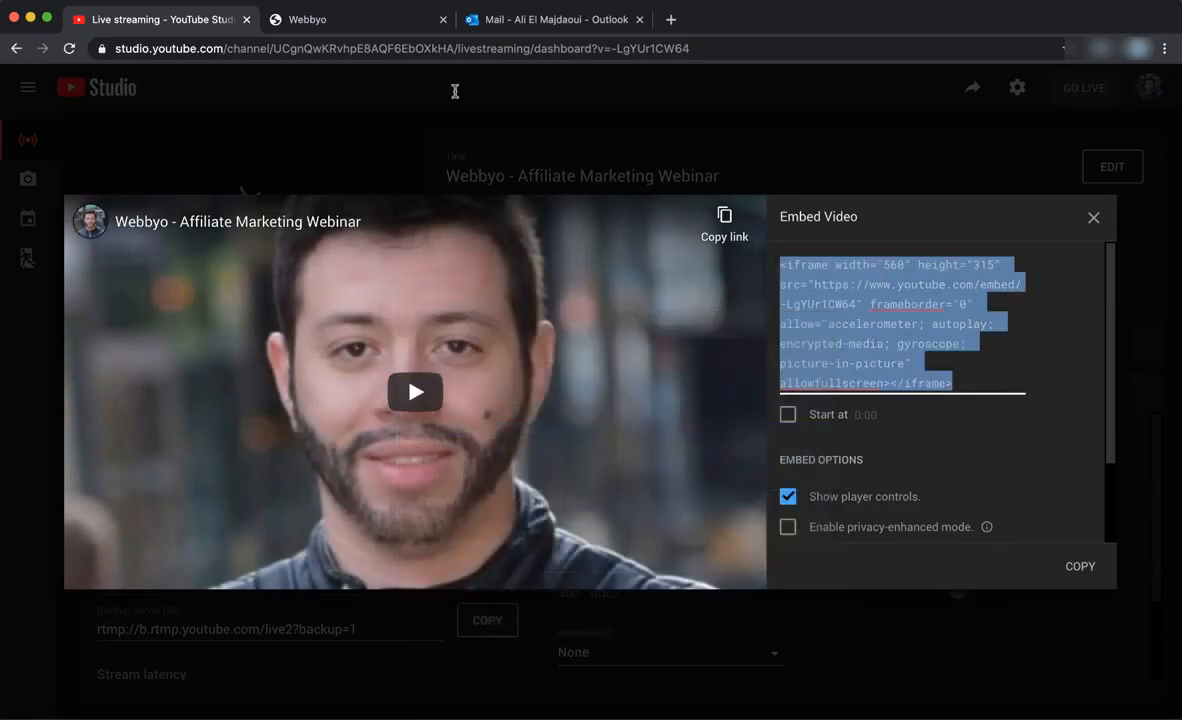
- Paste the copied iframe code as the YouTube stream's Embed HTML Code in Webbyo and save the stream details
click(309, 20)
scroll(480, 395, down, 3)
scroll(314, 438, down, 1)
right_click(274, 451)
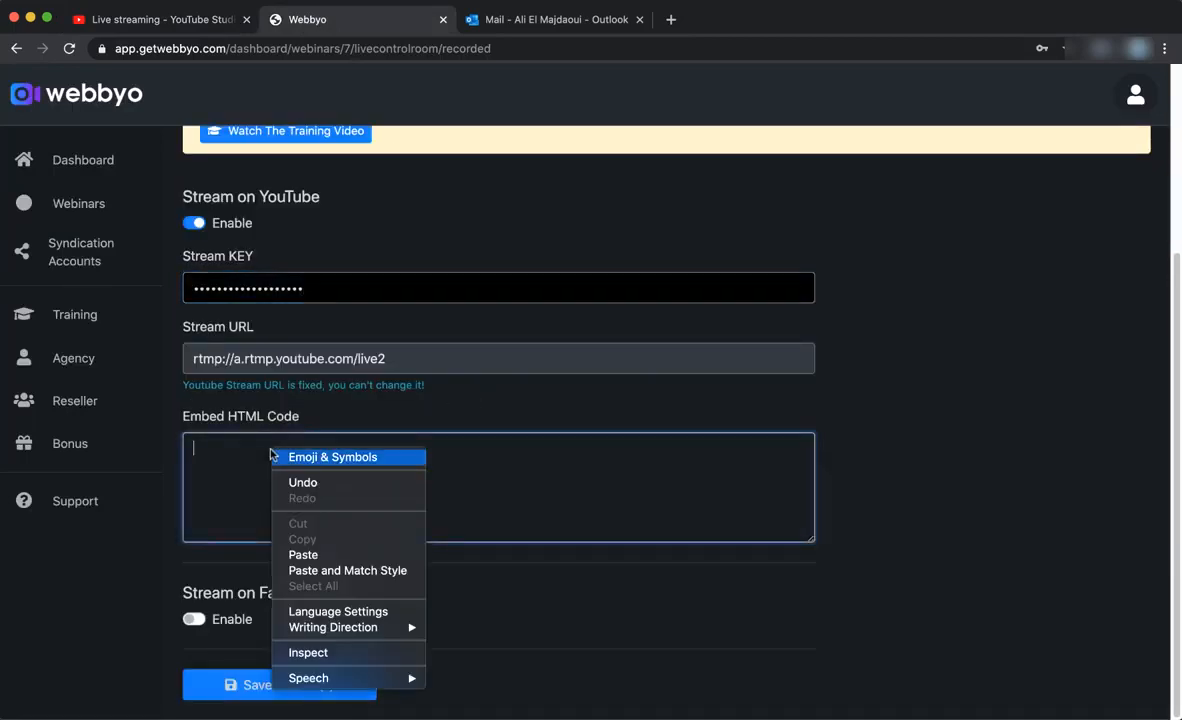
click(304, 556)
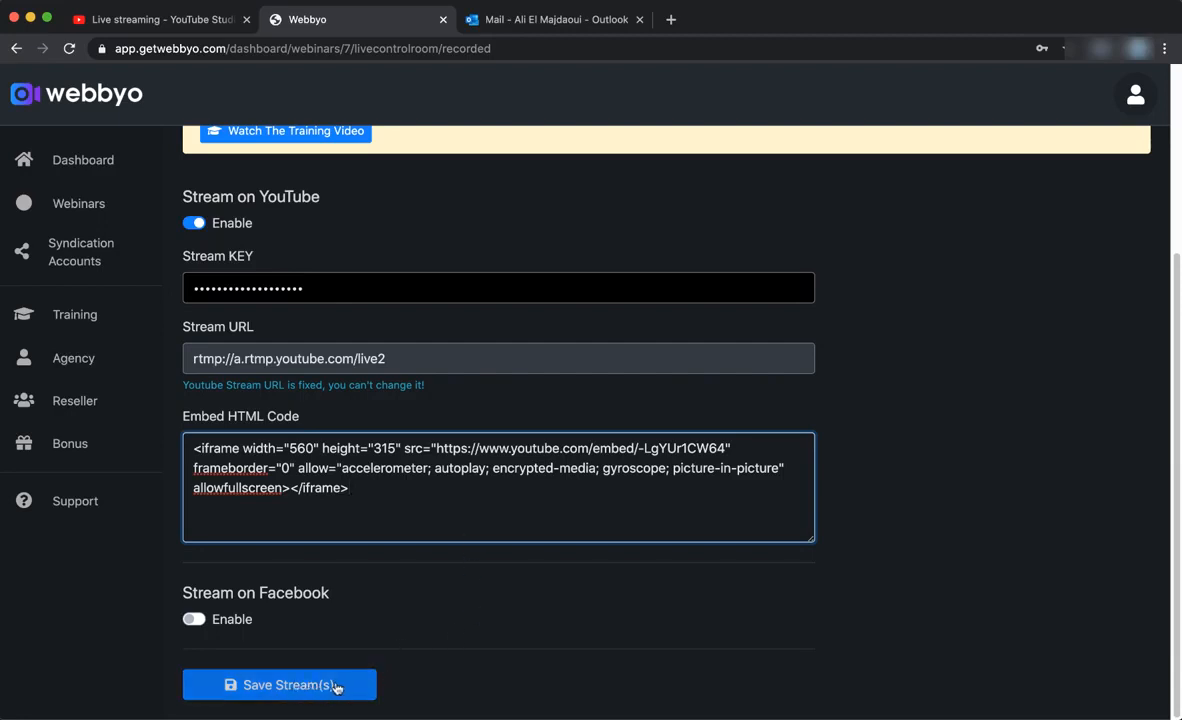
click(303, 688)
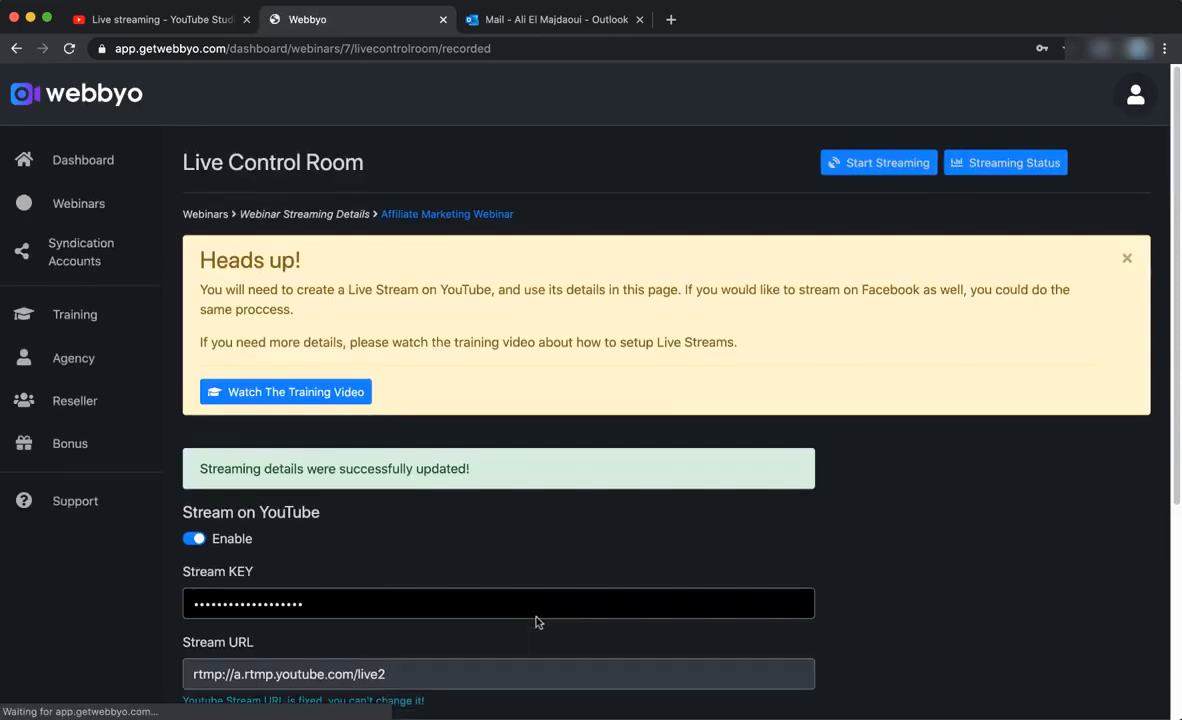
triple_click(327, 481)
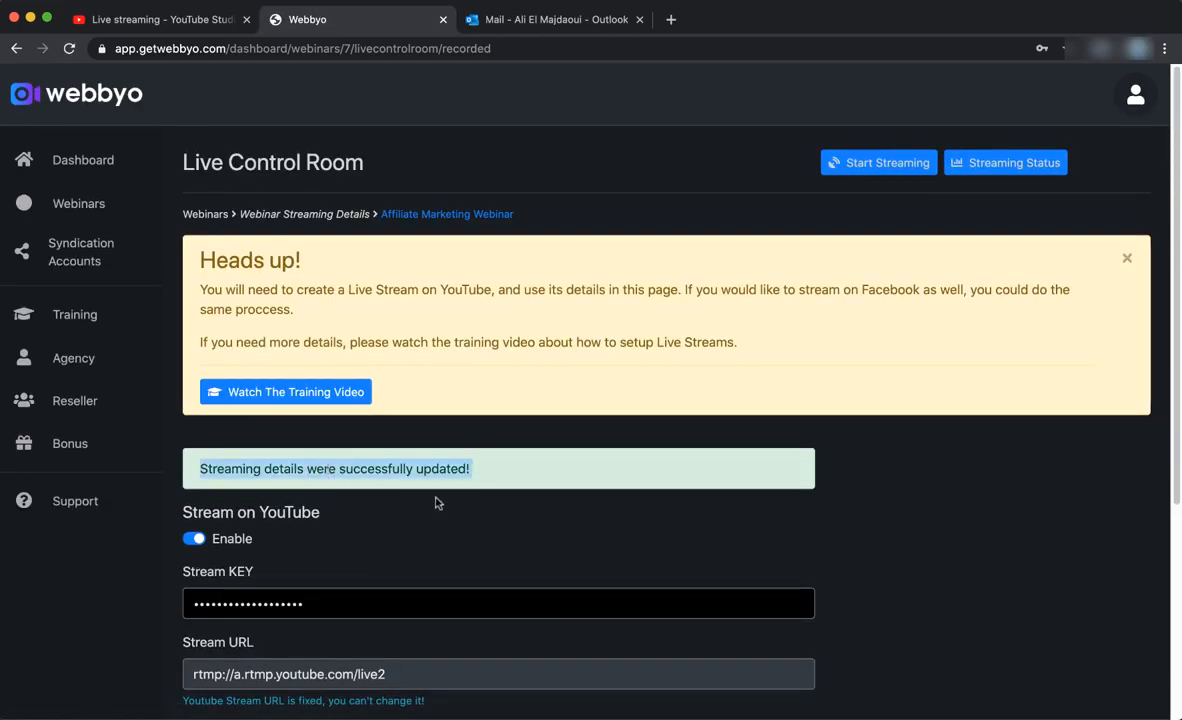
click(497, 510)
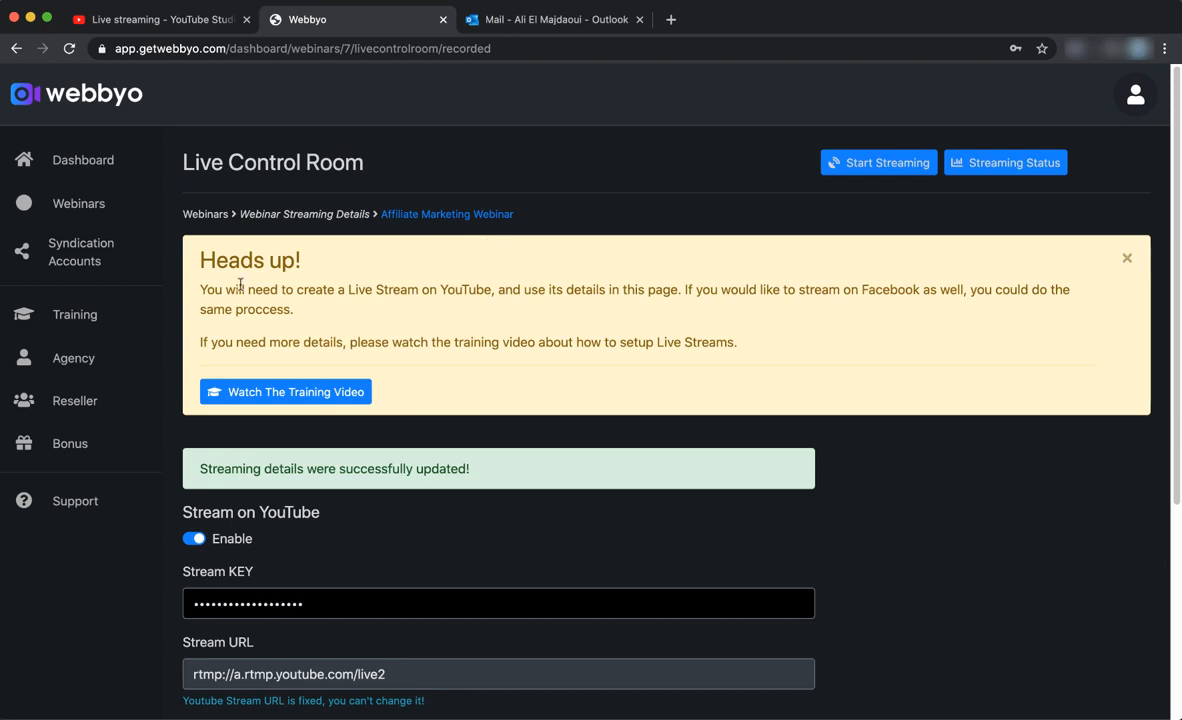
- Open the registration page of the Affiliate Marketing Webinar from the webinar list and review its title and description
click(117, 212)
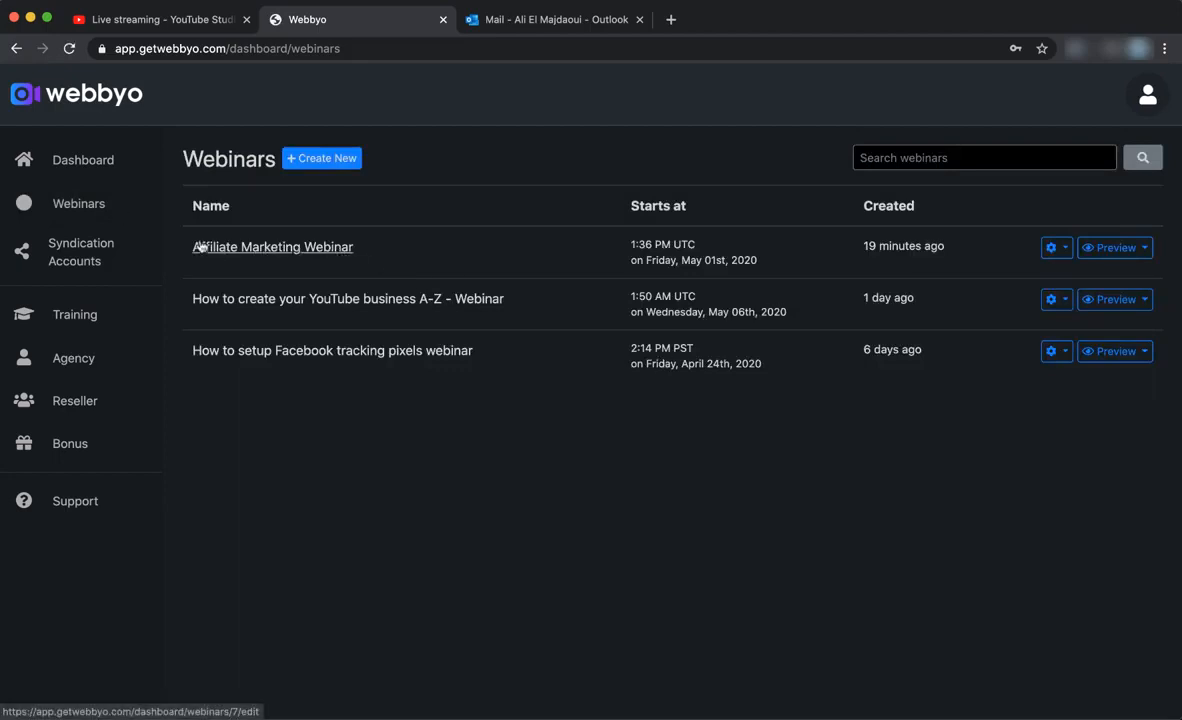
click(1107, 253)
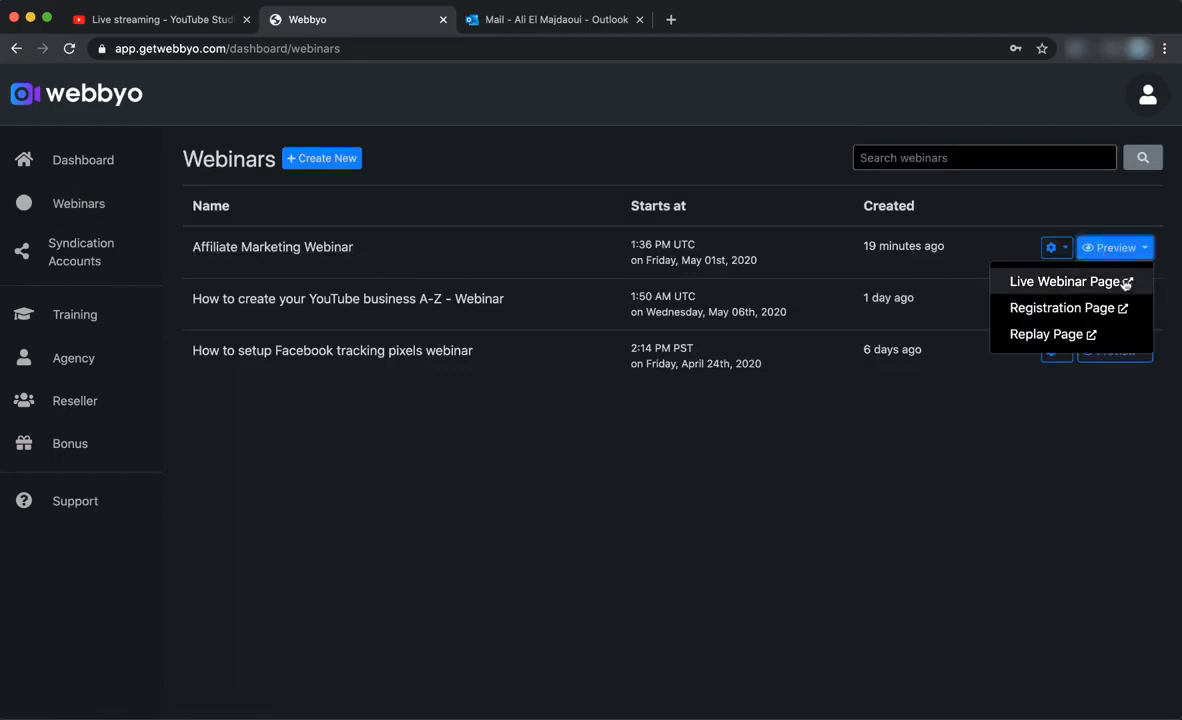
click(1031, 310)
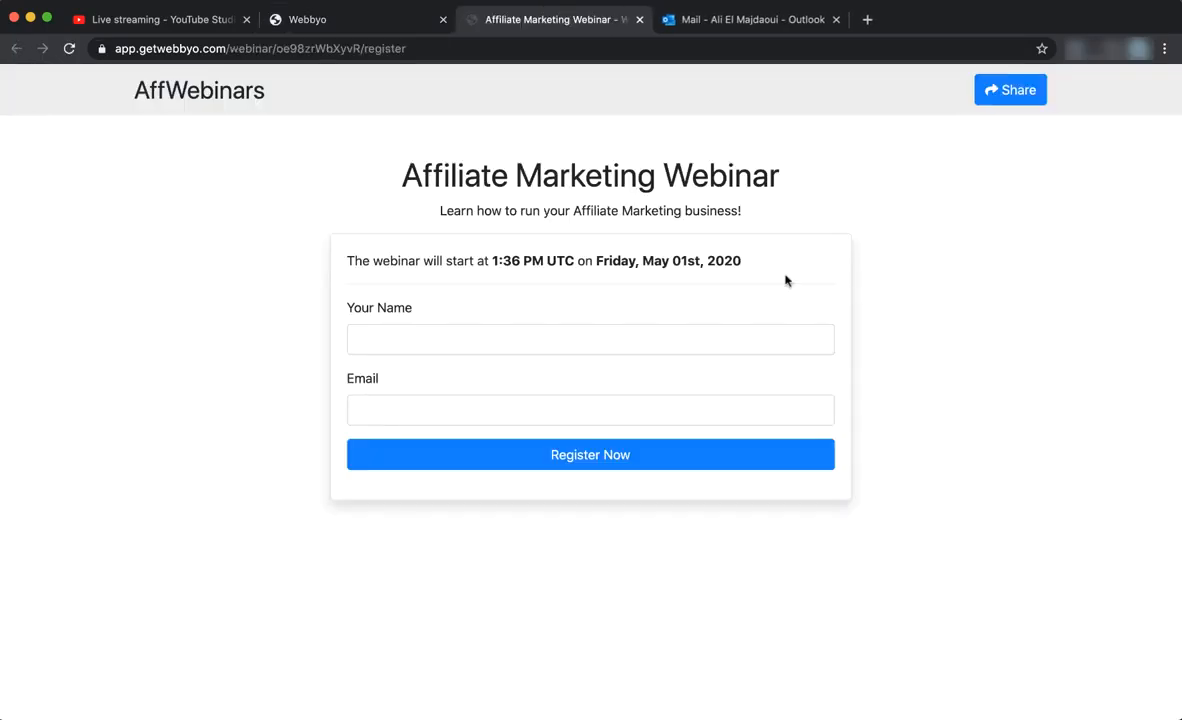
double_click(181, 94)
drag(390, 174, 752, 211)
click(785, 213)
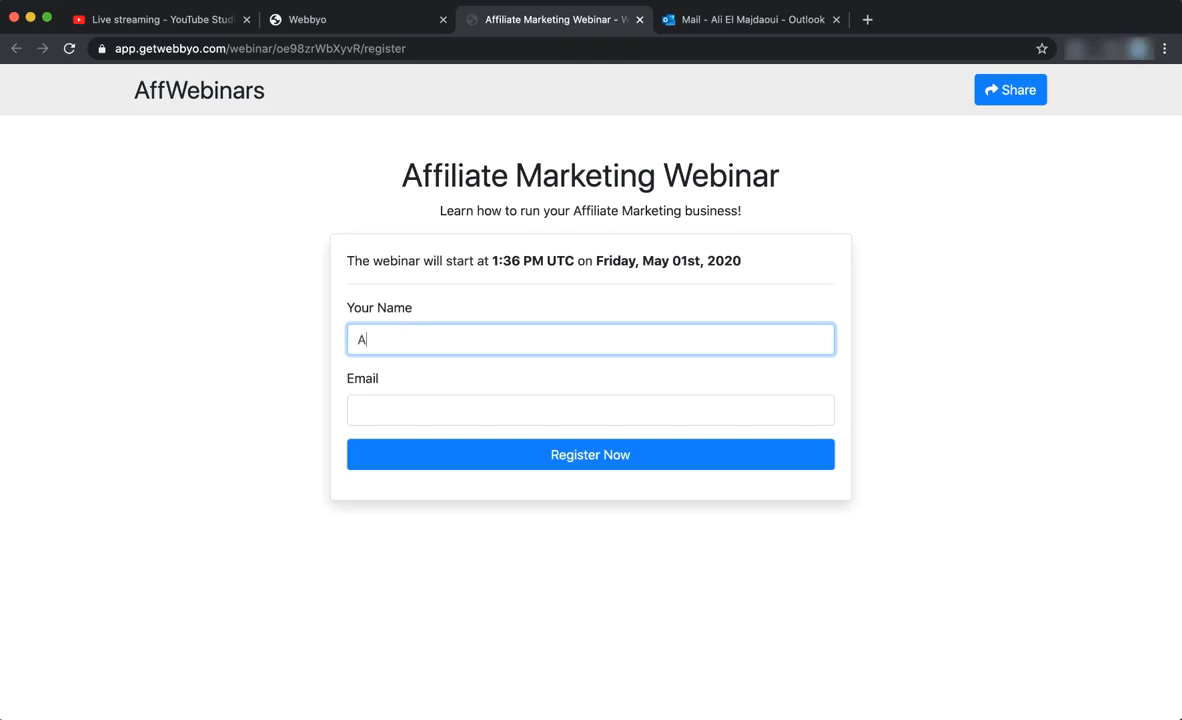
- Register for the webinar with the attendee's name and e-mail address
text(li)
key(Tab)
text(...)
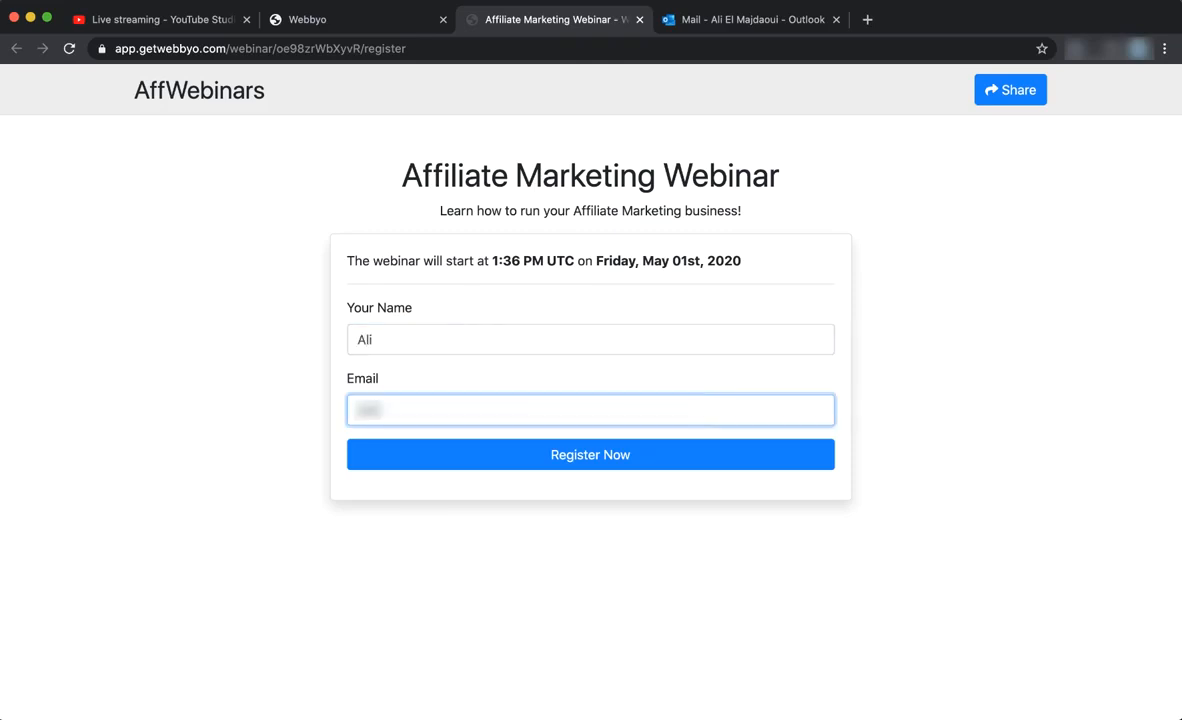
text(...)
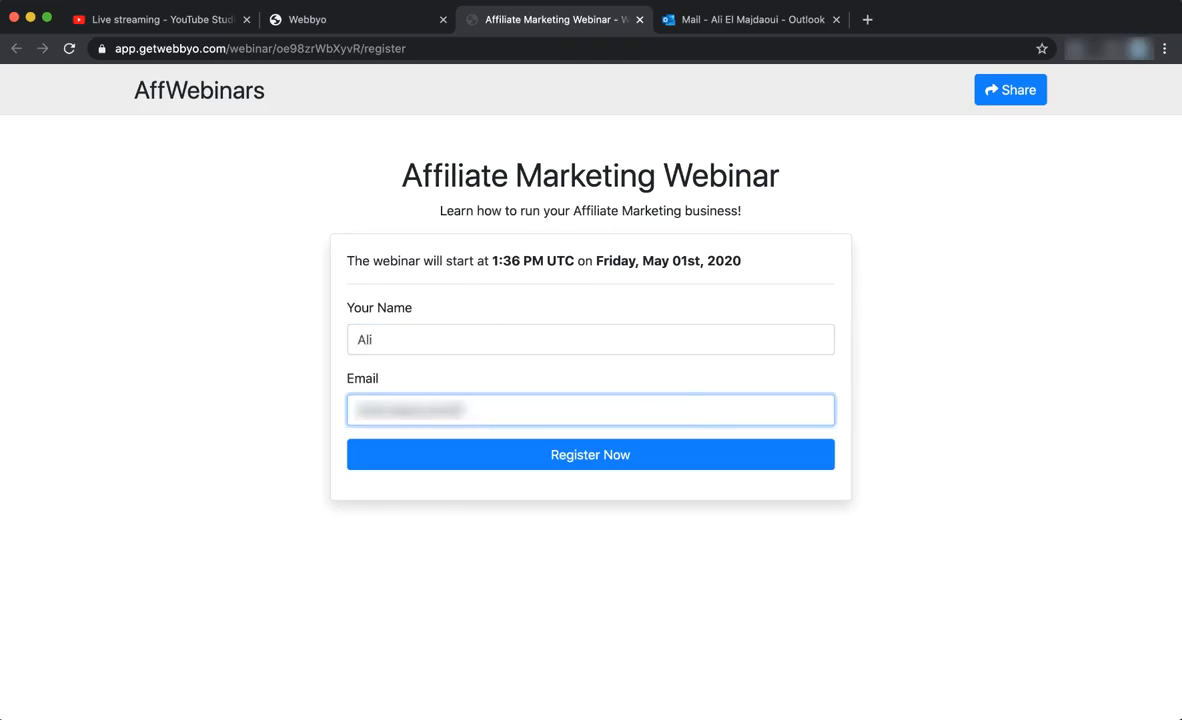
text(...)
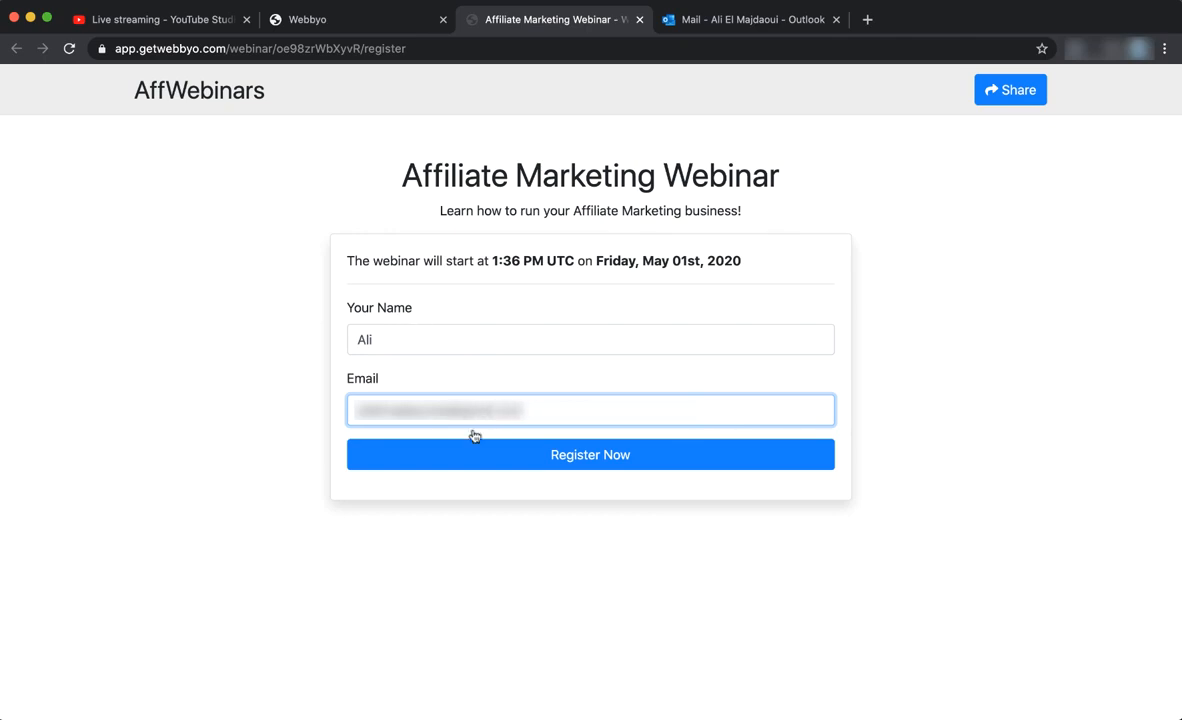
click(610, 492)
click(582, 465)
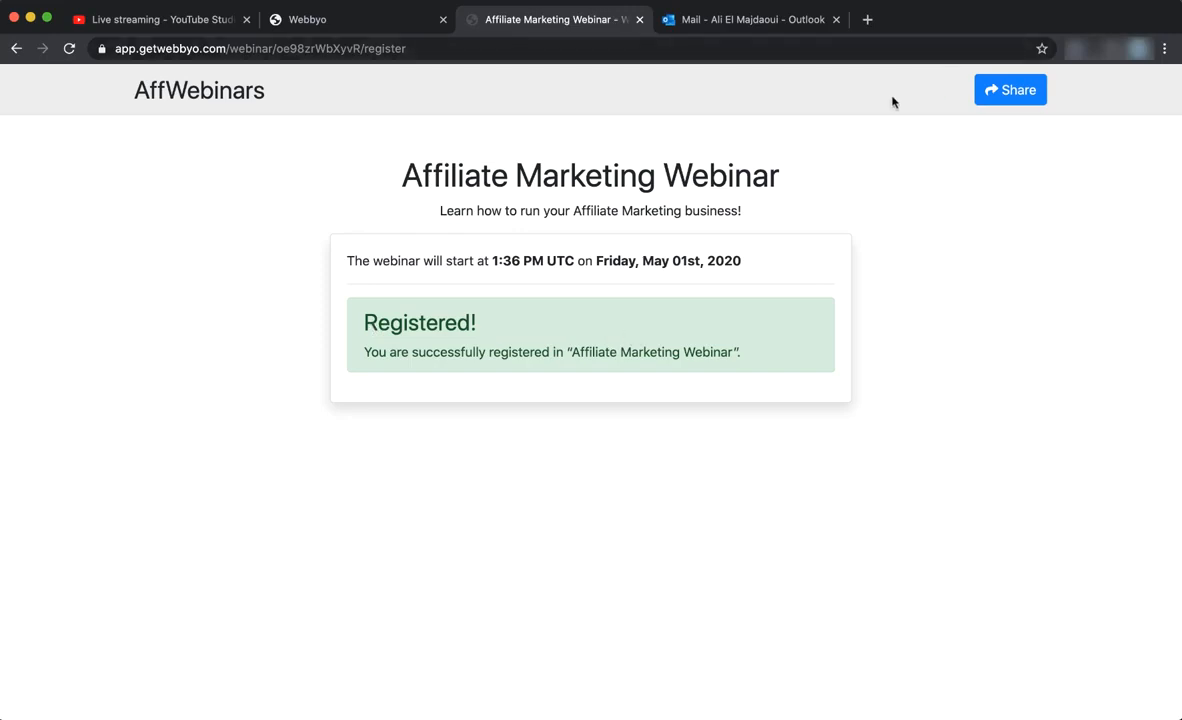
- Switch to Gmail to read the webinar's registration confirmation e-mail, and close the registration page
click(800, 19)
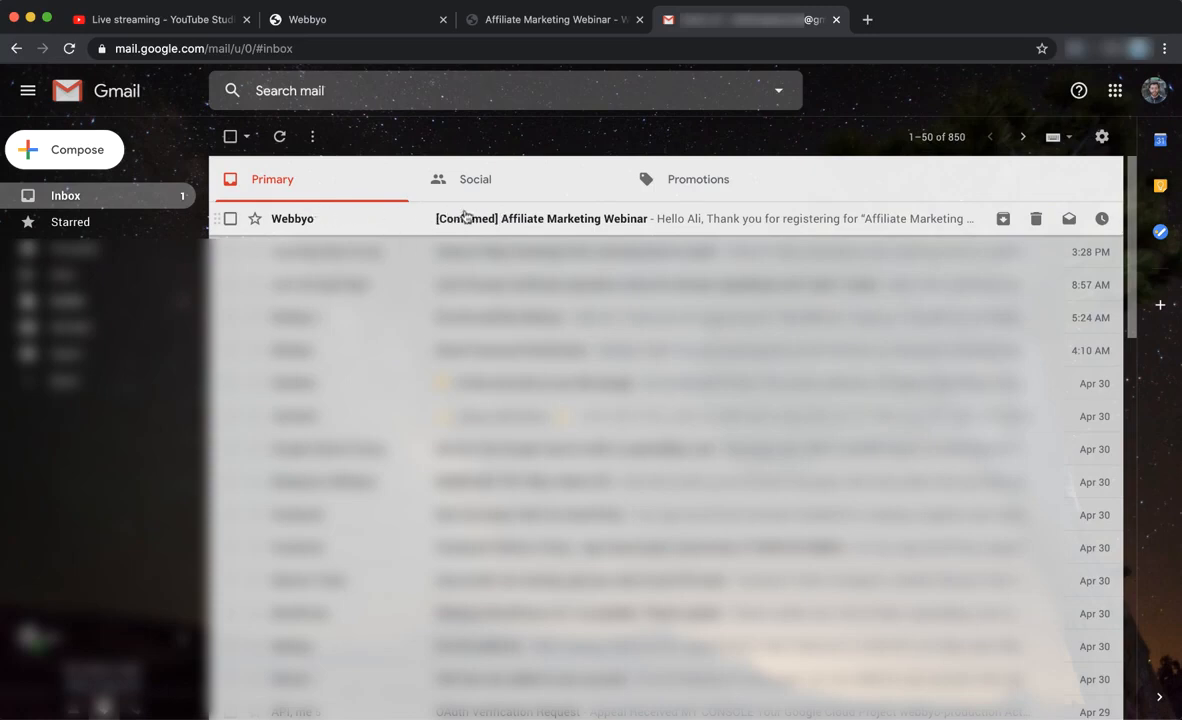
click(566, 222)
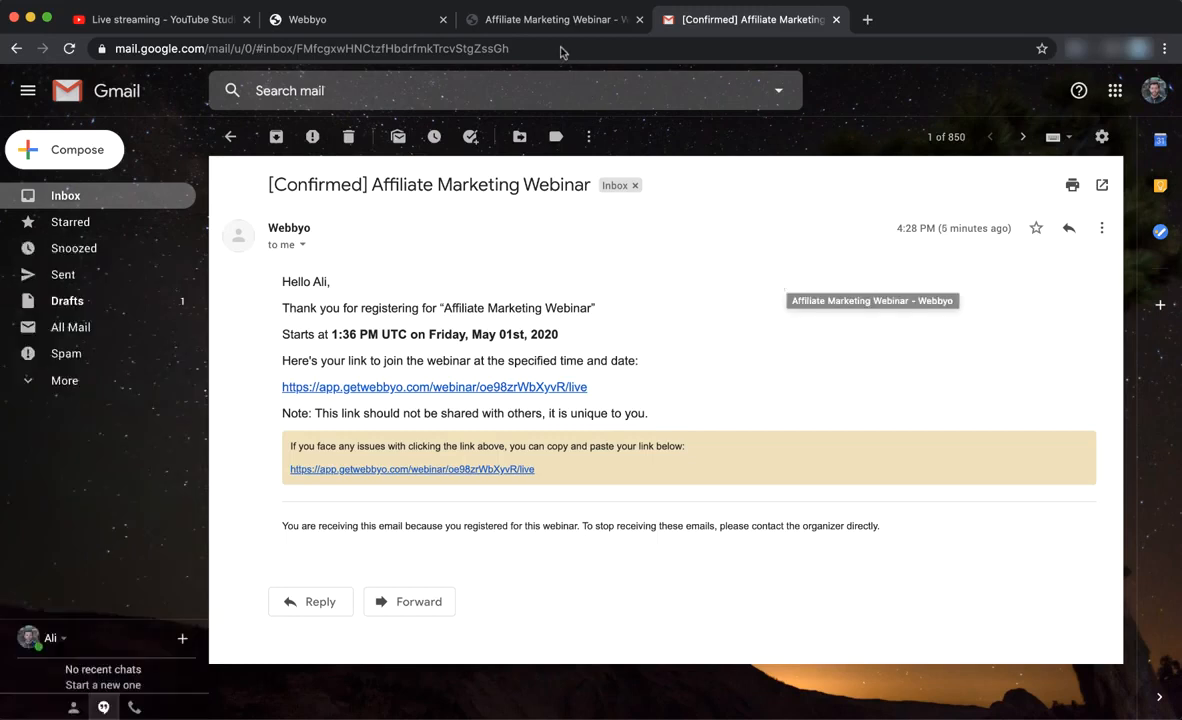
click(519, 21)
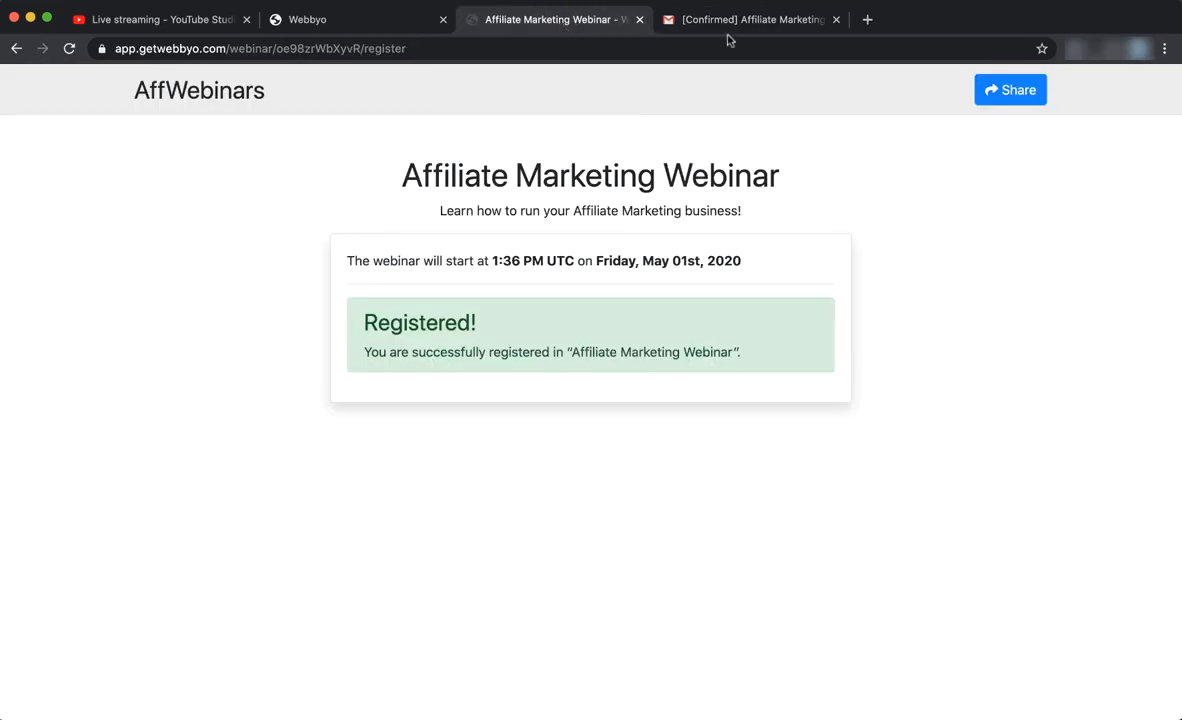
click(640, 20)
- Return to the Webbyo webinar list and preview the Affiliate Marketing Webinar's live webinar page
click(374, 24)
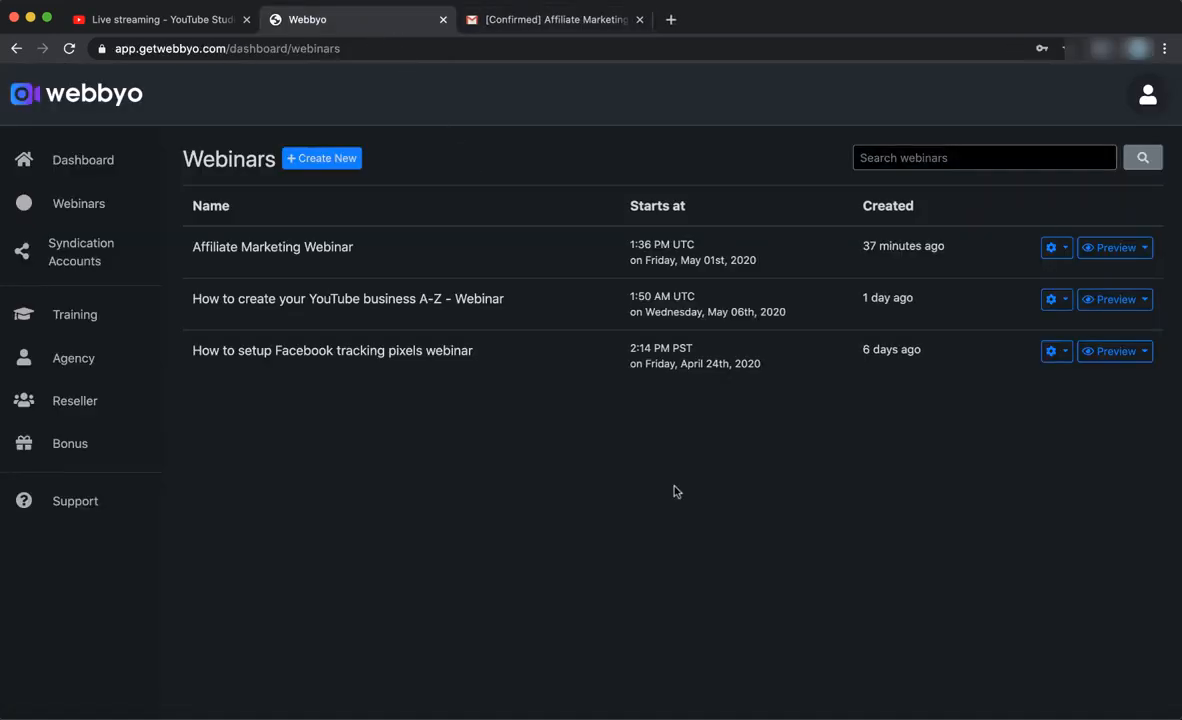
click(1113, 252)
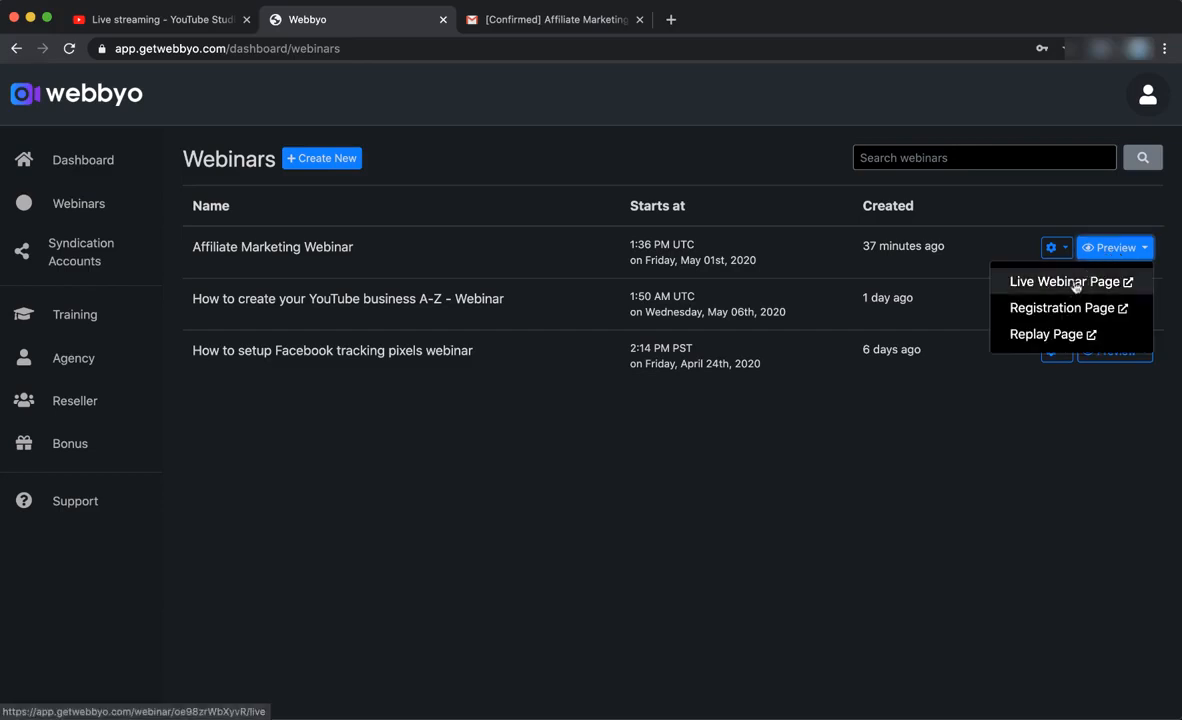
click(1076, 280)
scroll(621, 243, down, 1)
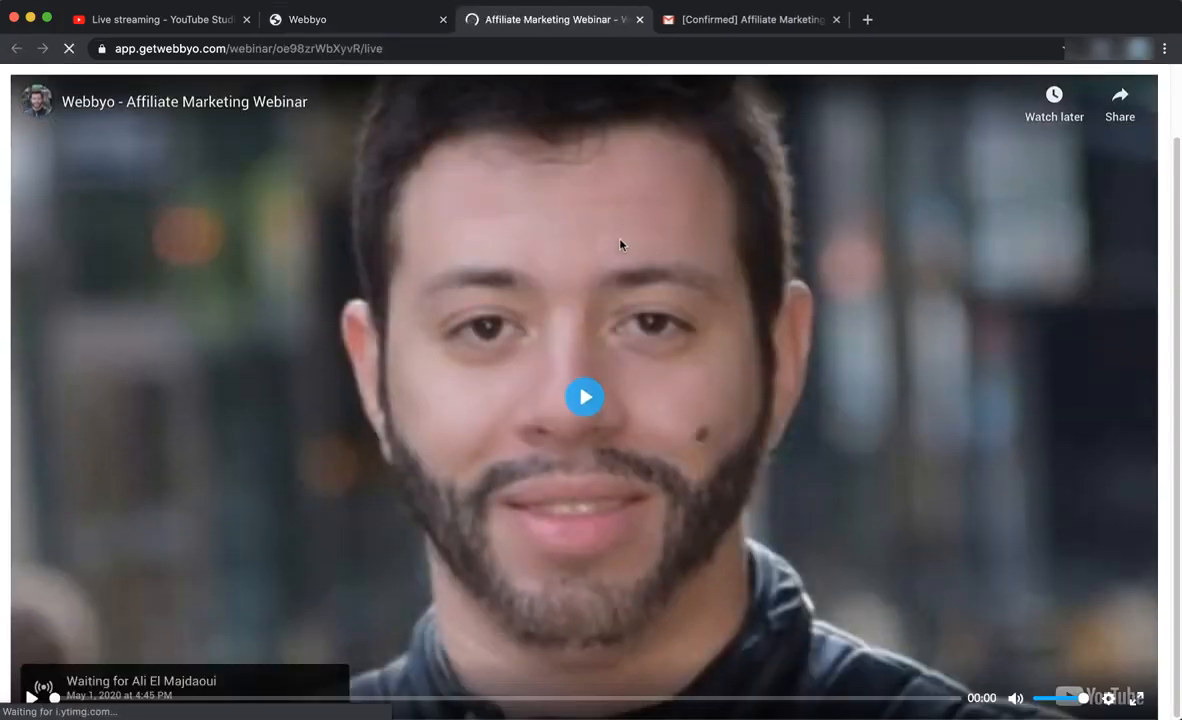
scroll(621, 245, up, 1)
scroll(621, 245, down, 1)
scroll(580, 267, up, 1)
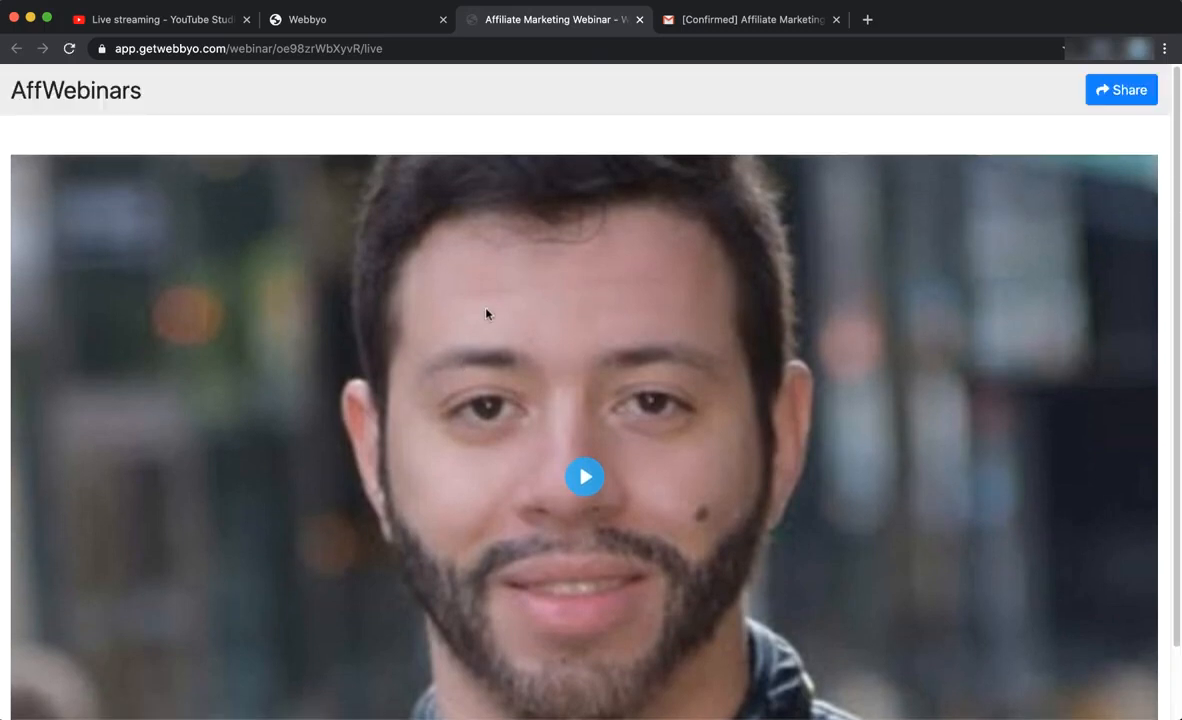
- Open the Affiliate Marketing Webinar's Live Control Room from the Webbyo webinar list and hide the "Heads up!" message just for now
click(331, 31)
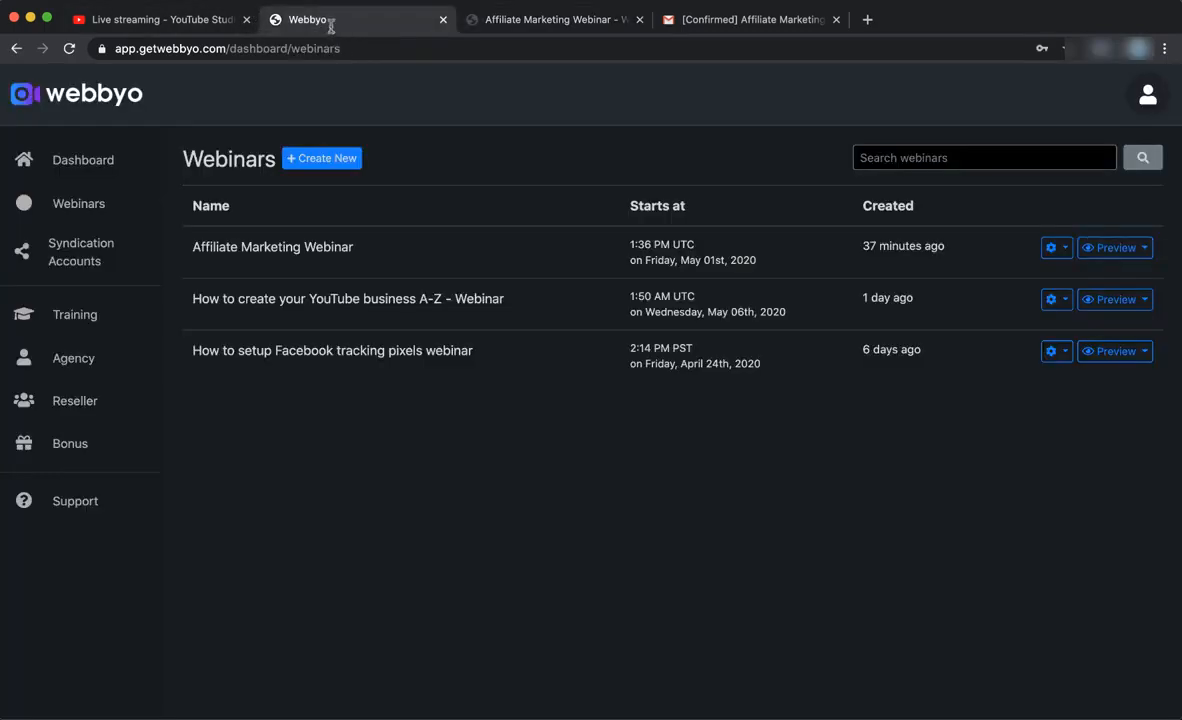
click(1052, 252)
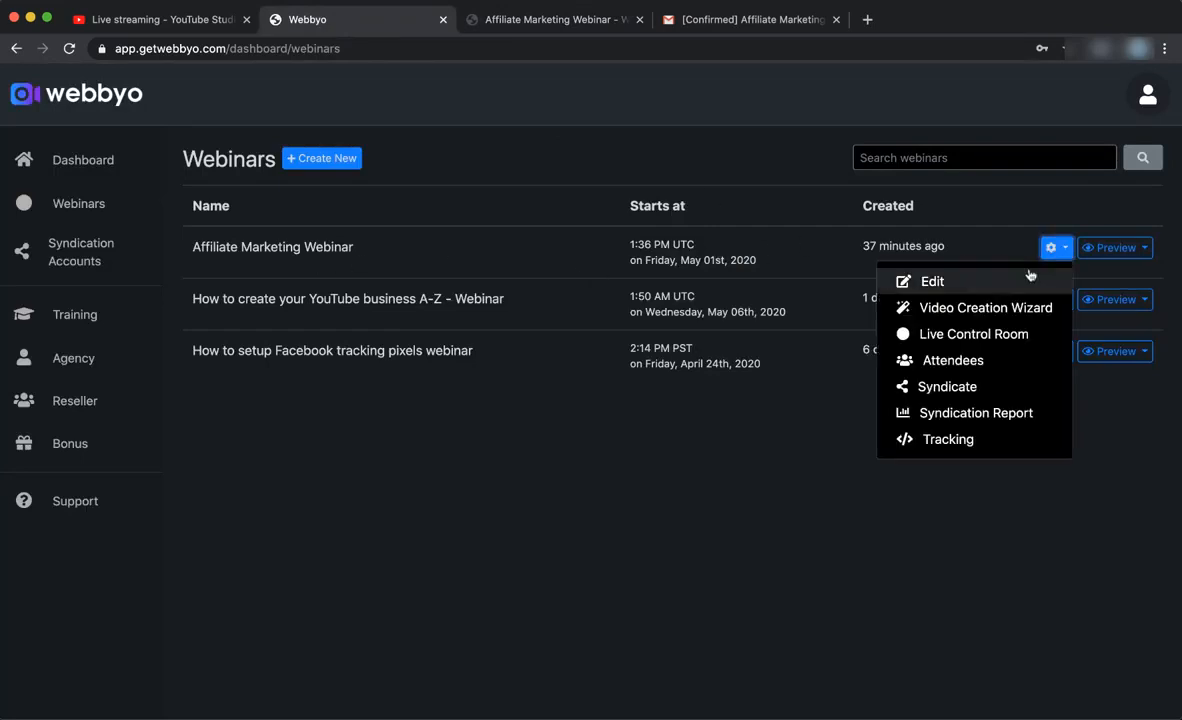
click(880, 330)
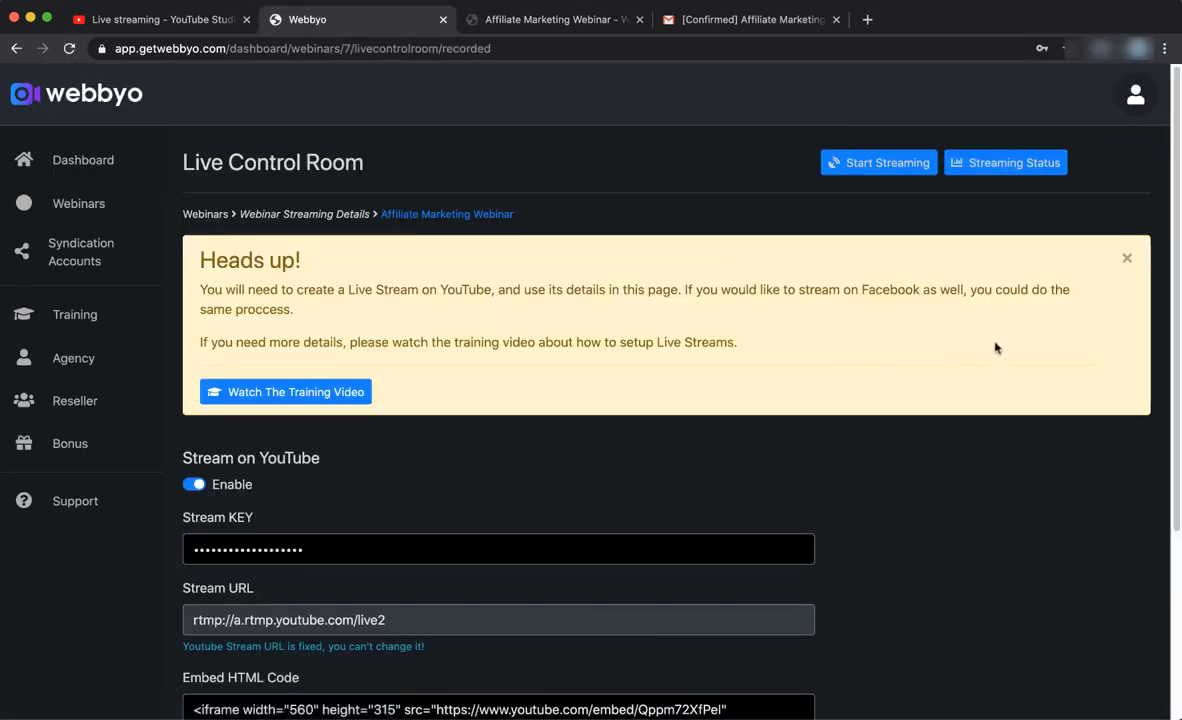
click(1127, 258)
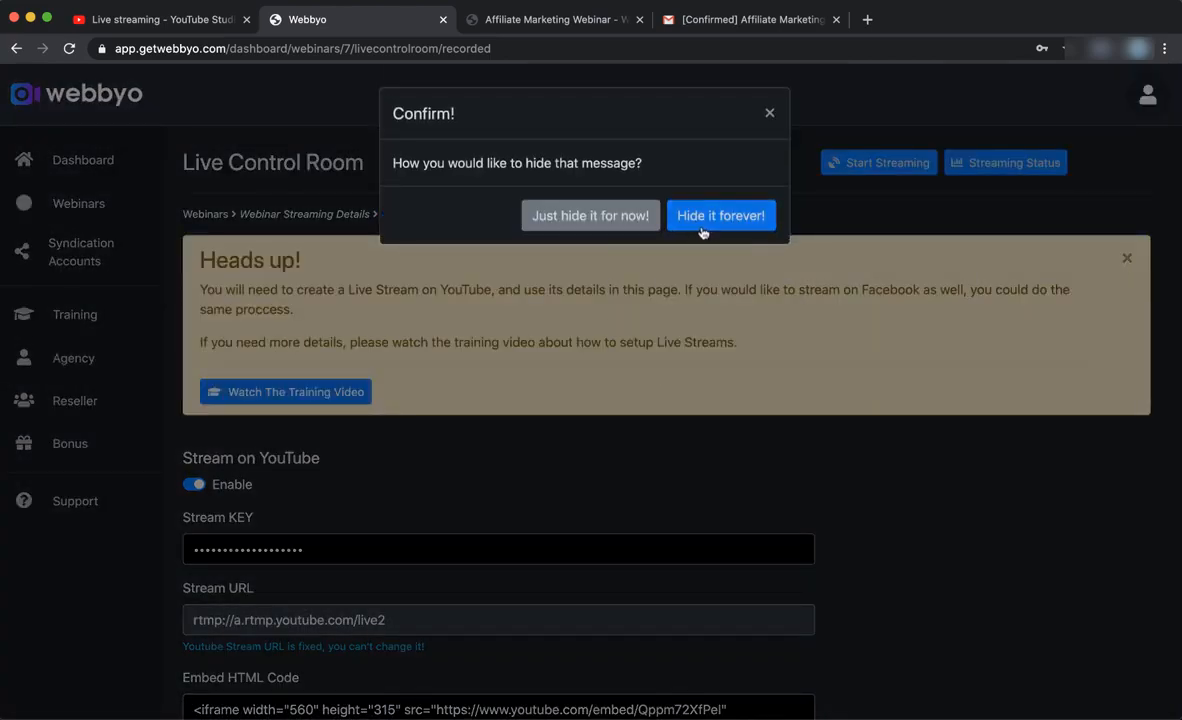
click(604, 215)
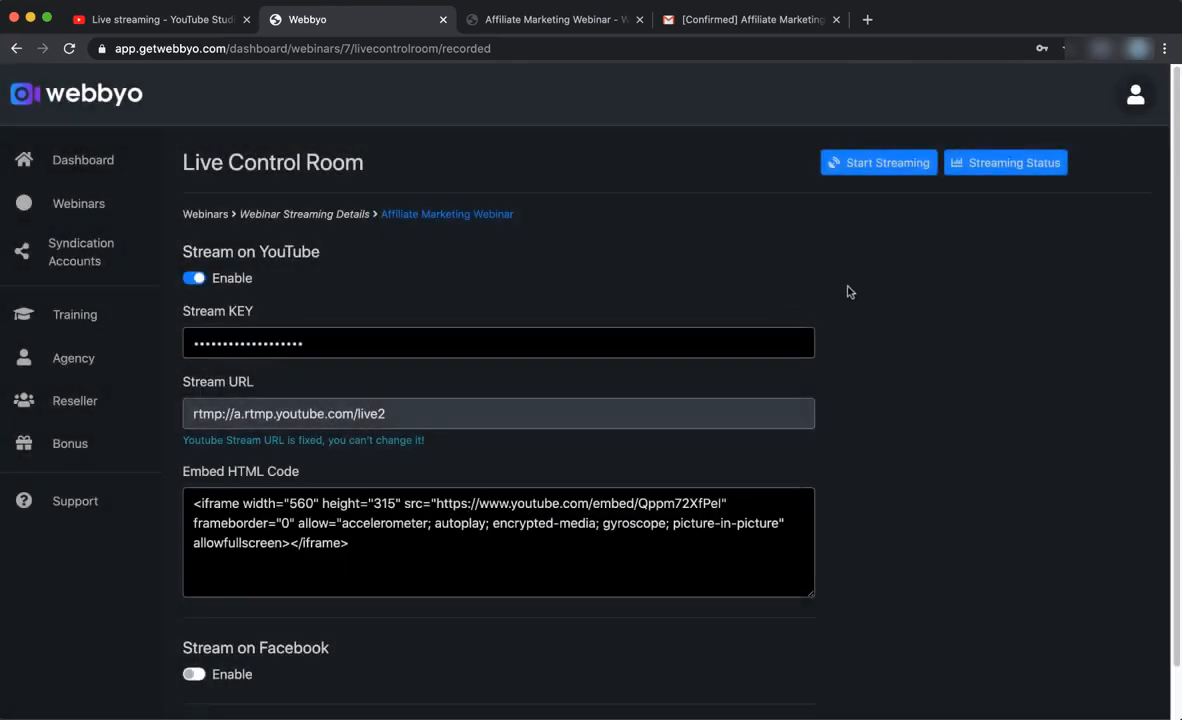
- Start streaming the recorded webinar from the Live Control Room and check its streaming status
click(871, 166)
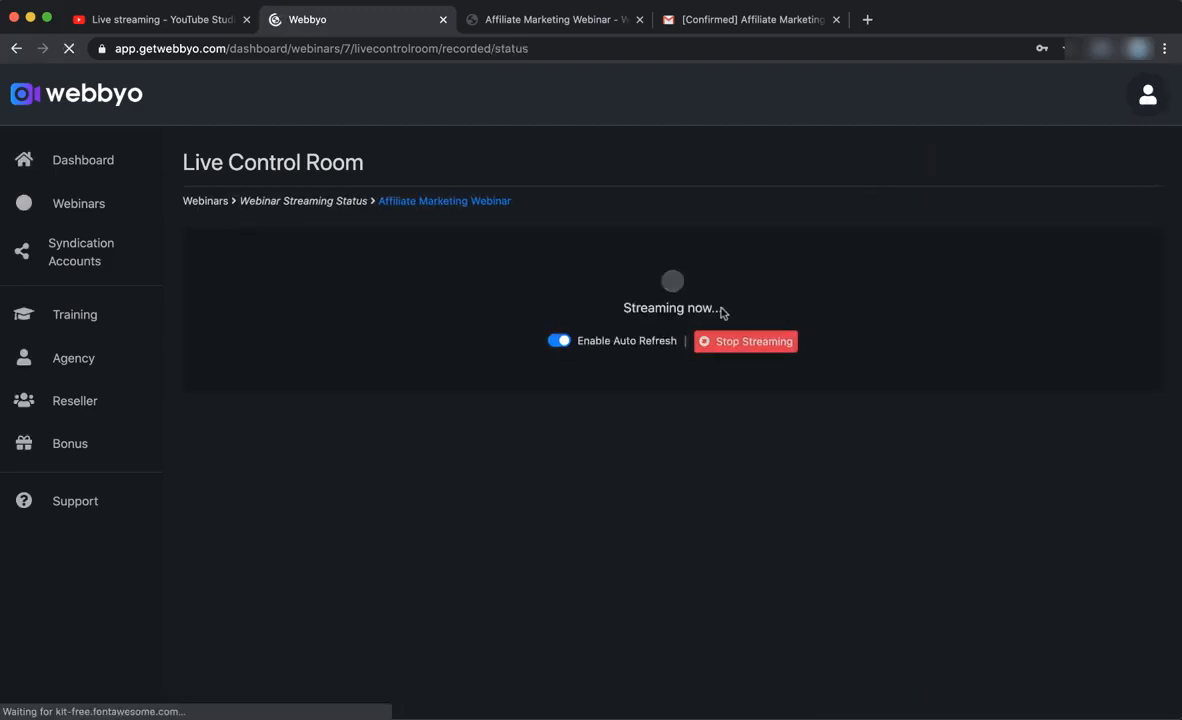
drag(624, 305, 797, 300)
click(561, 296)
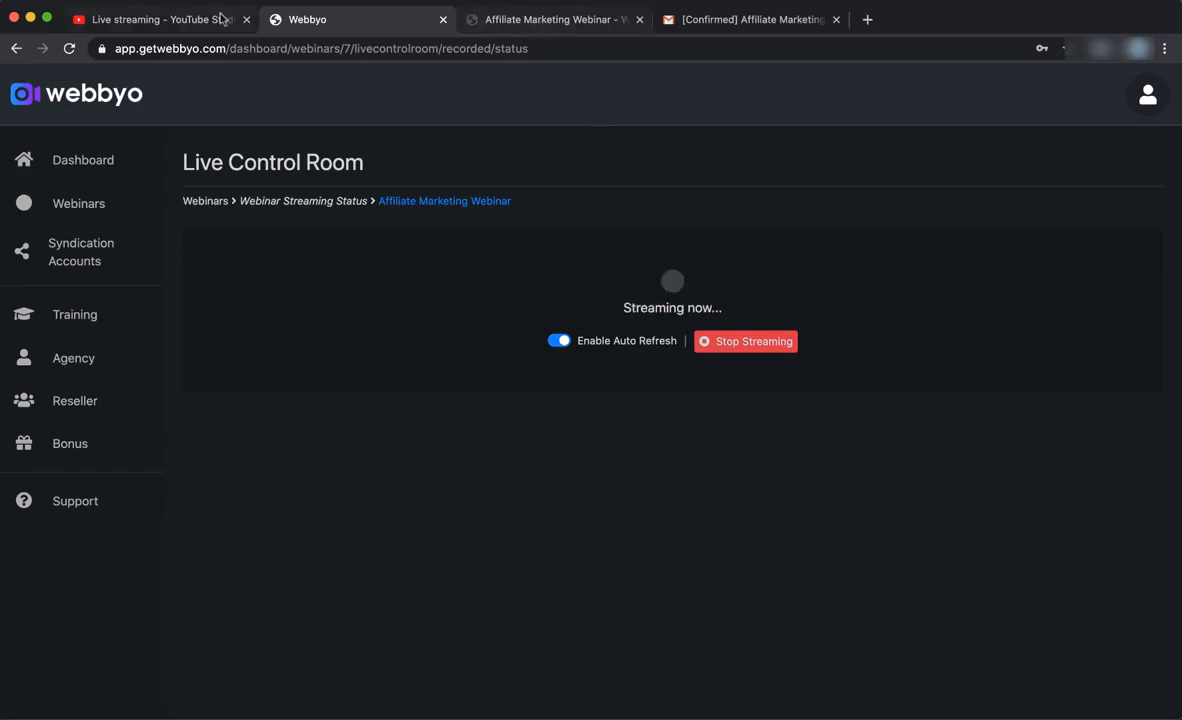
- Switch to YouTube Studio, check the connection and stream health, and go live with the stream
click(176, 22)
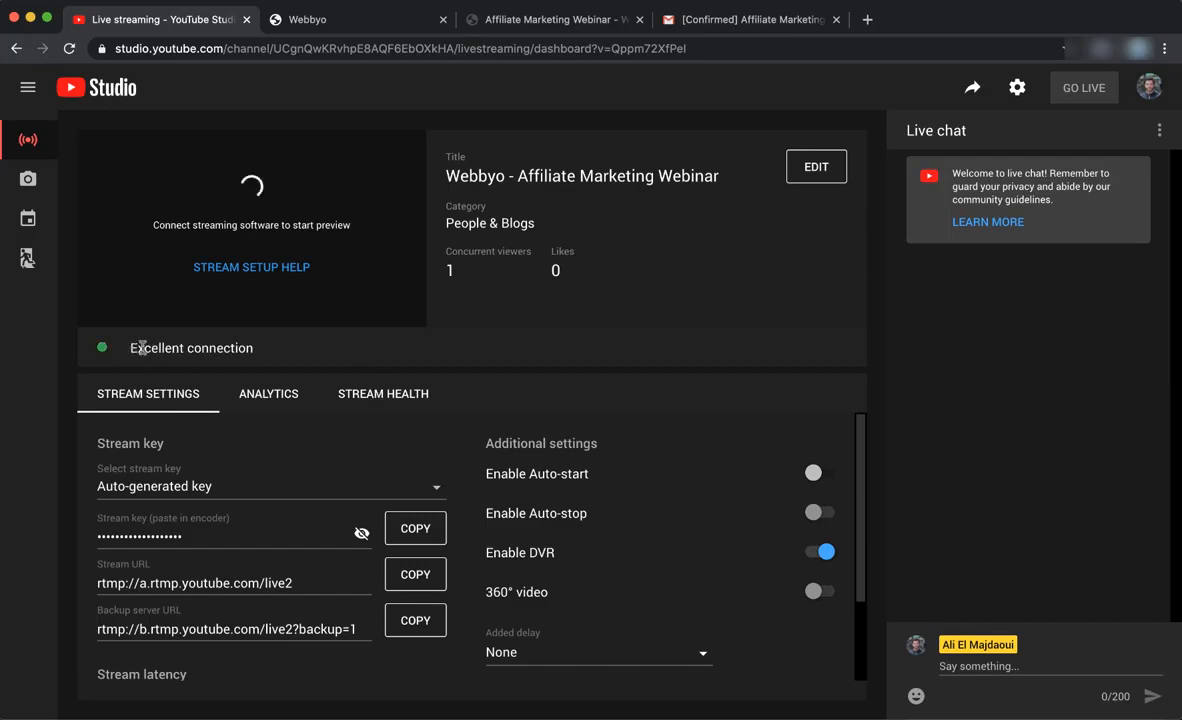
drag(131, 348, 257, 350)
click(351, 396)
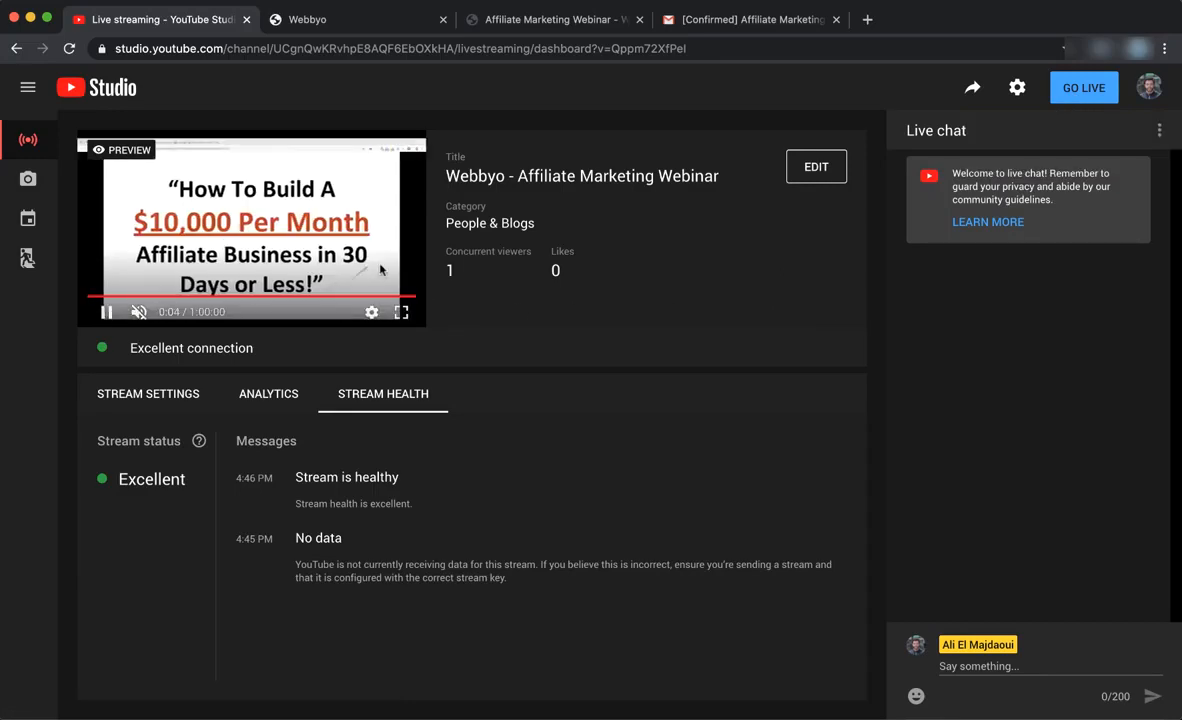
click(1082, 99)
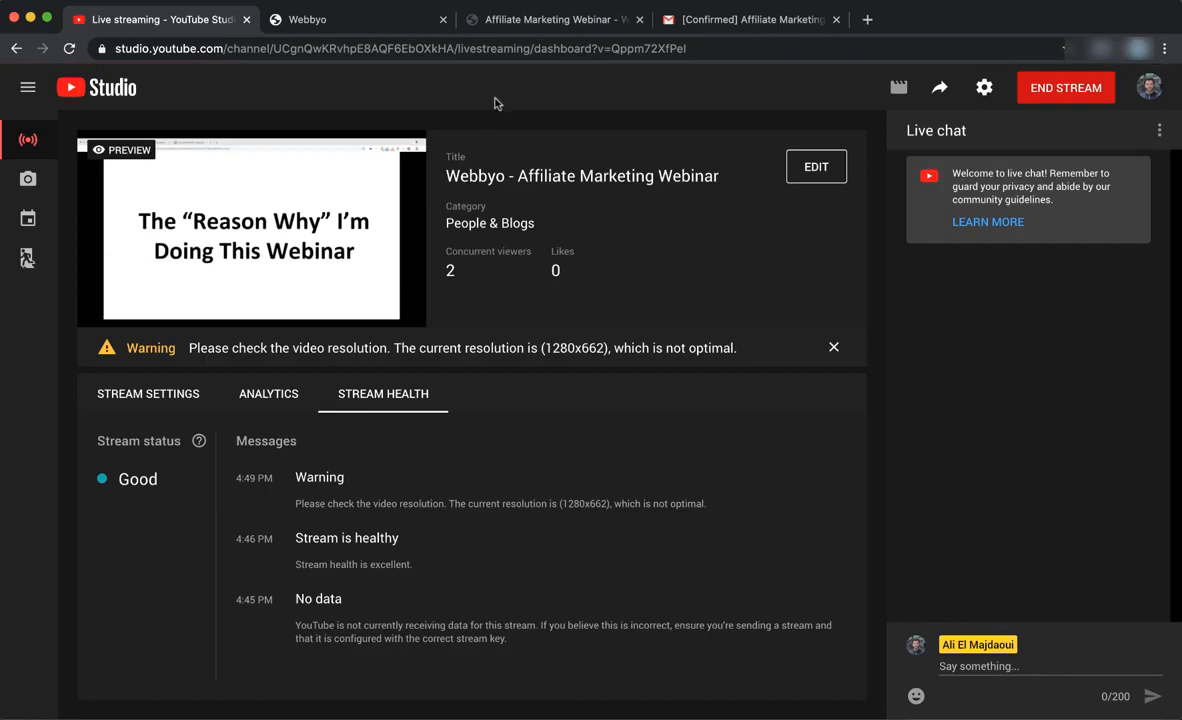
- Return to the Webbyo webinar list and reopen the Affiliate Marketing Webinar's live page to view the running stream
click(396, 20)
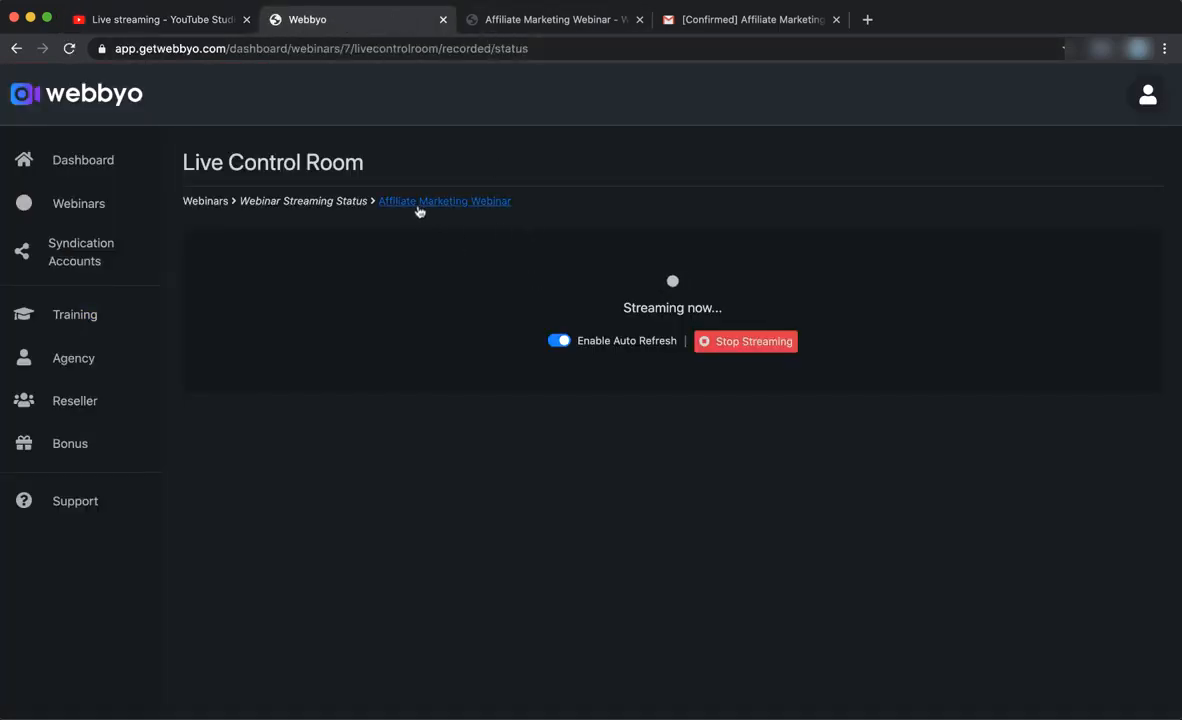
click(212, 207)
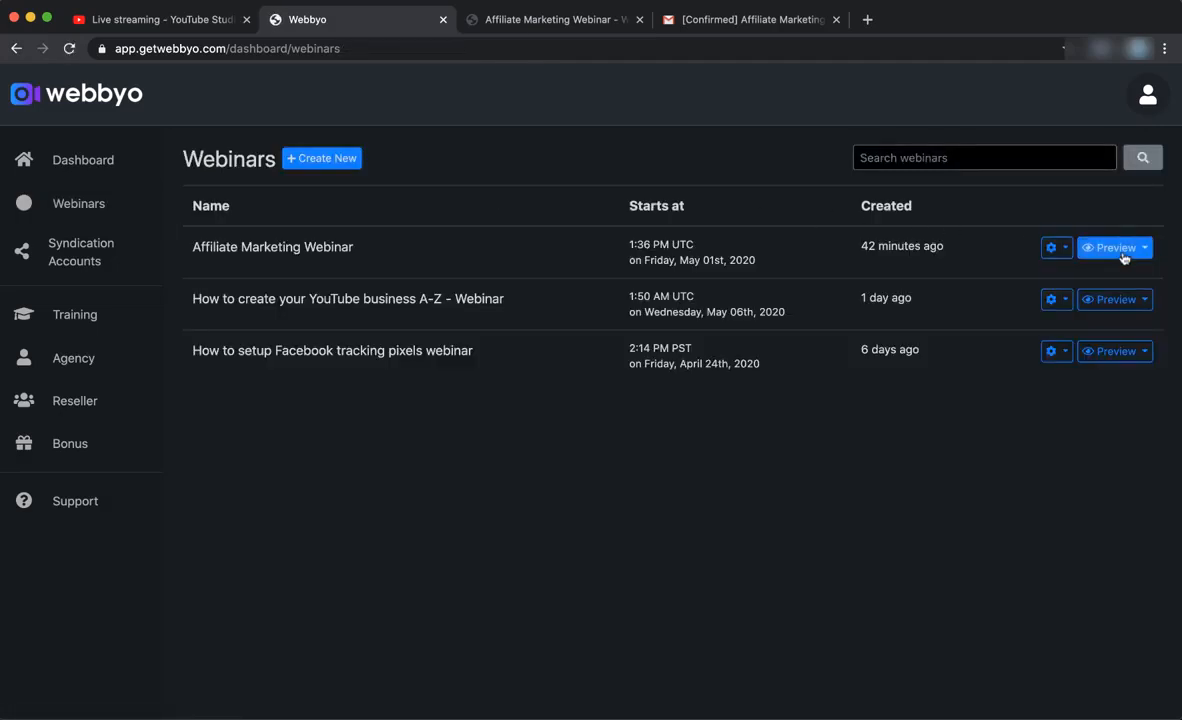
click(1110, 249)
click(1078, 282)
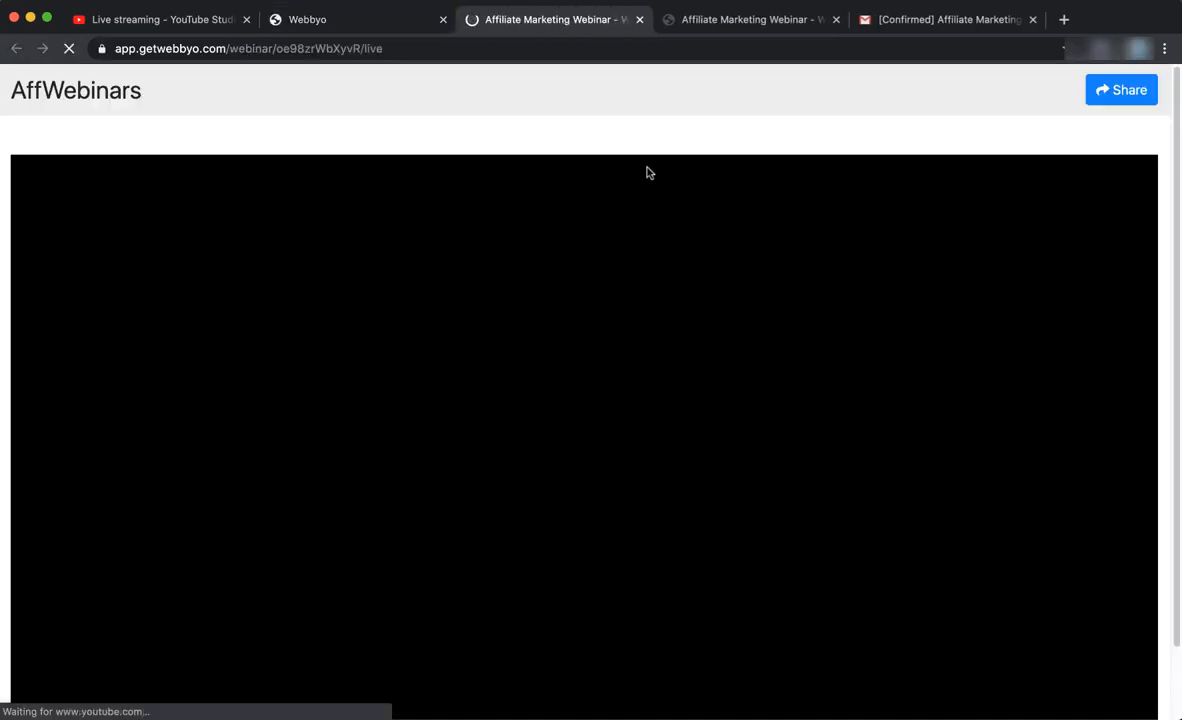
scroll(660, 161, down, 1)
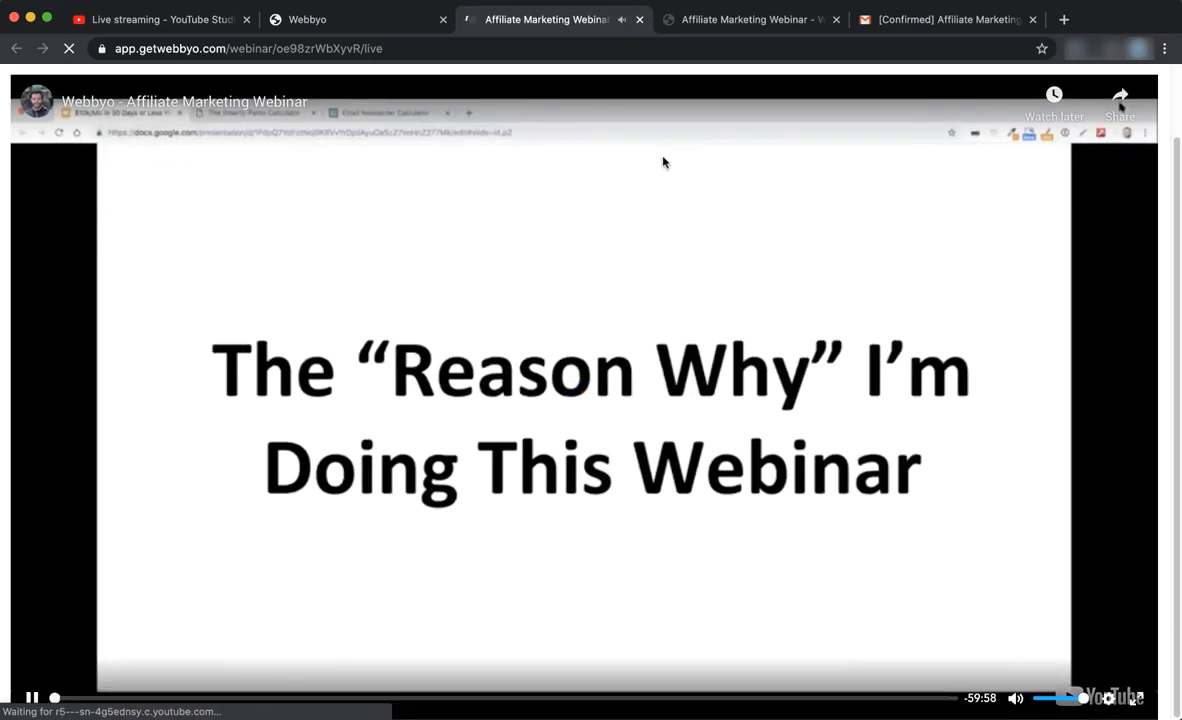
- Test the live video by pausing and resuming playback, and raise the system volume two steps
click(698, 310)
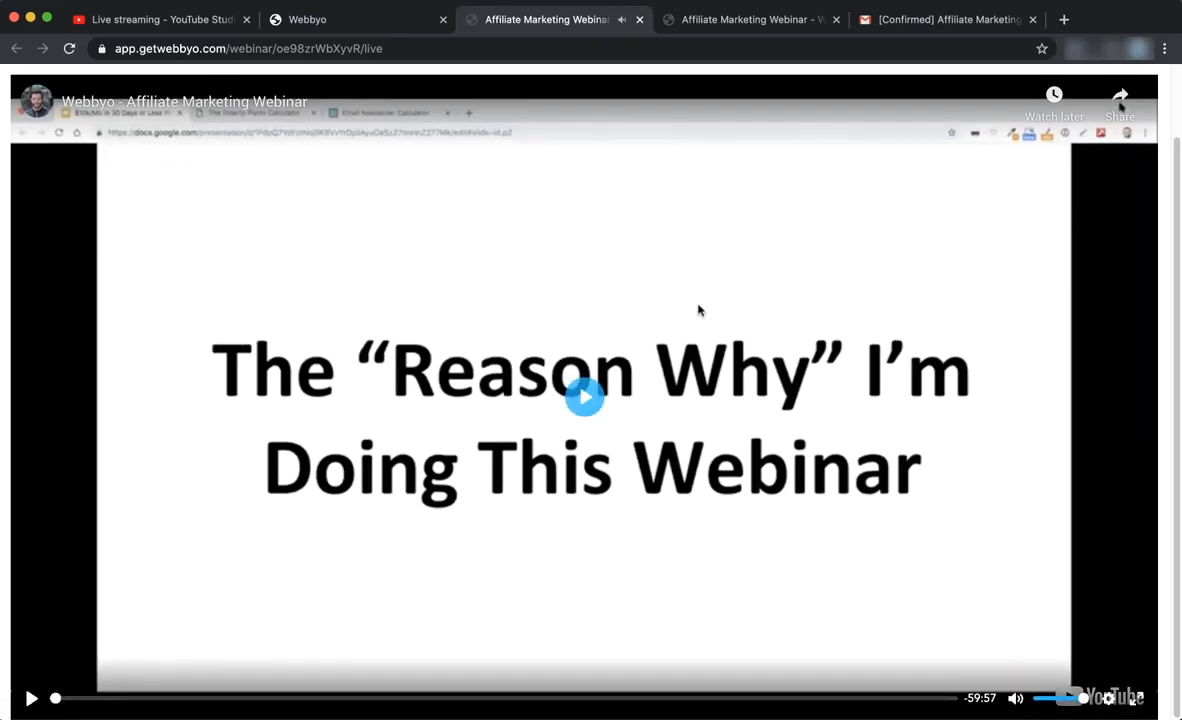
click(586, 395)
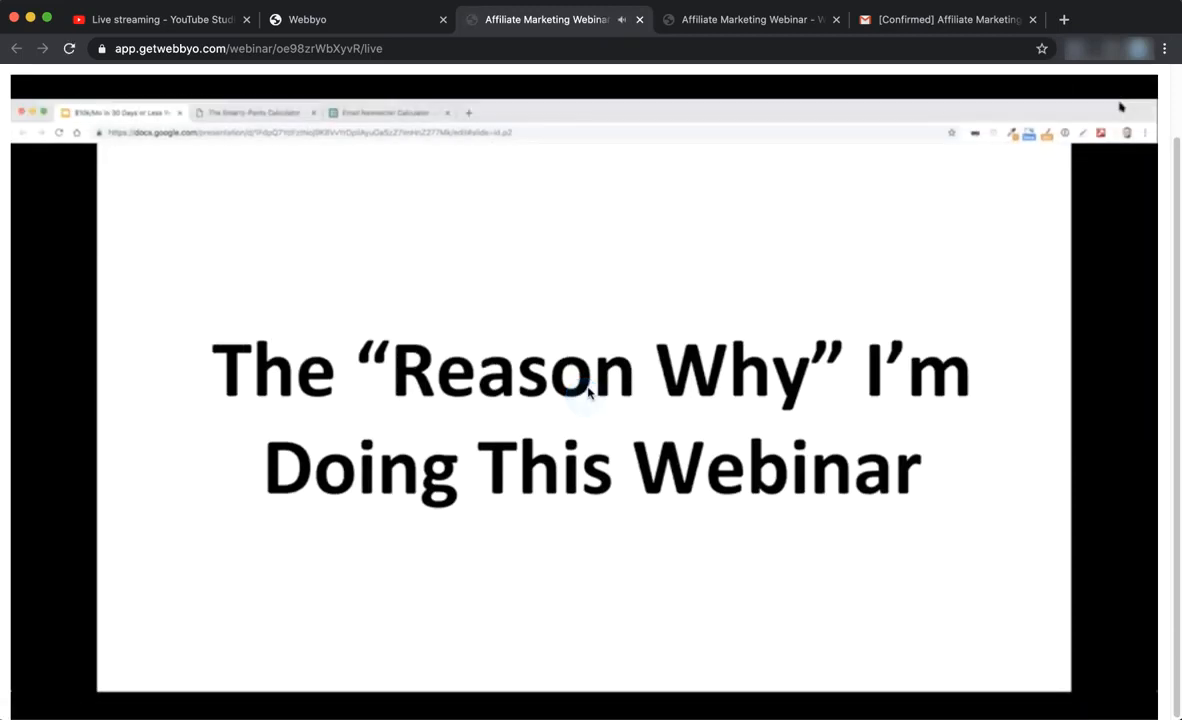
key(XF86AudioRaiseVolume)
key(XF86AudioRaiseVolume)
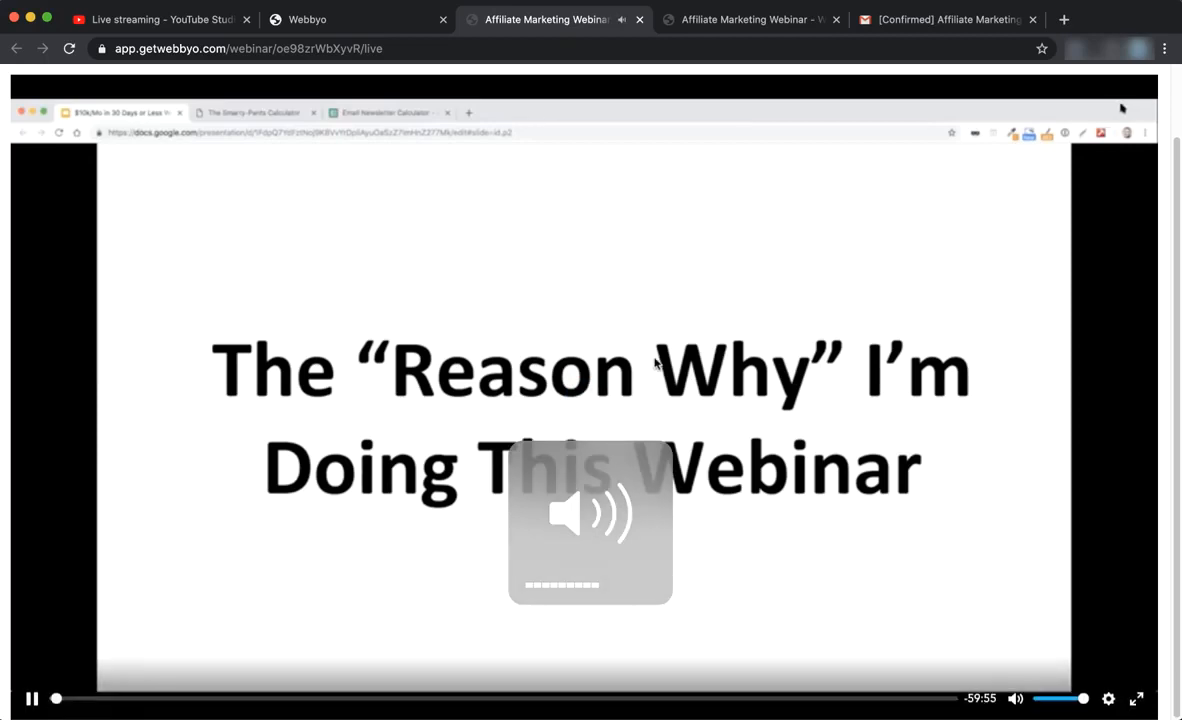
- Pause the live video and open the webinar's sharing options
scroll(671, 405, up, 1)
scroll(671, 405, up, 1)
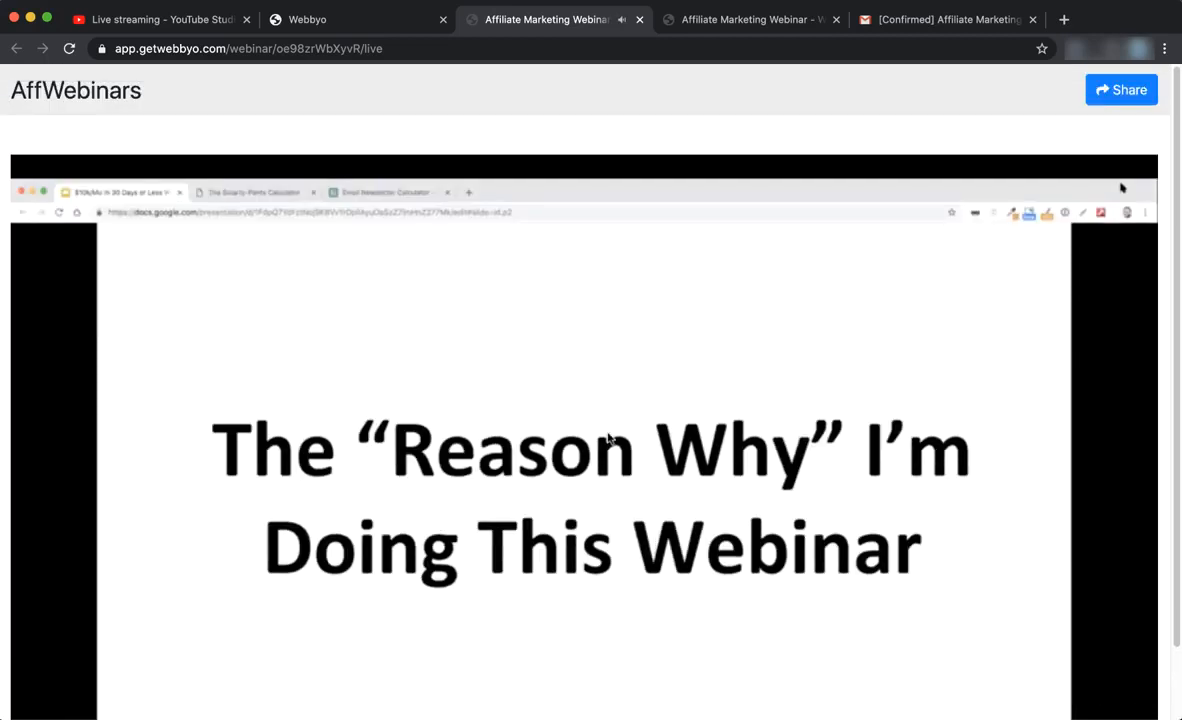
click(592, 448)
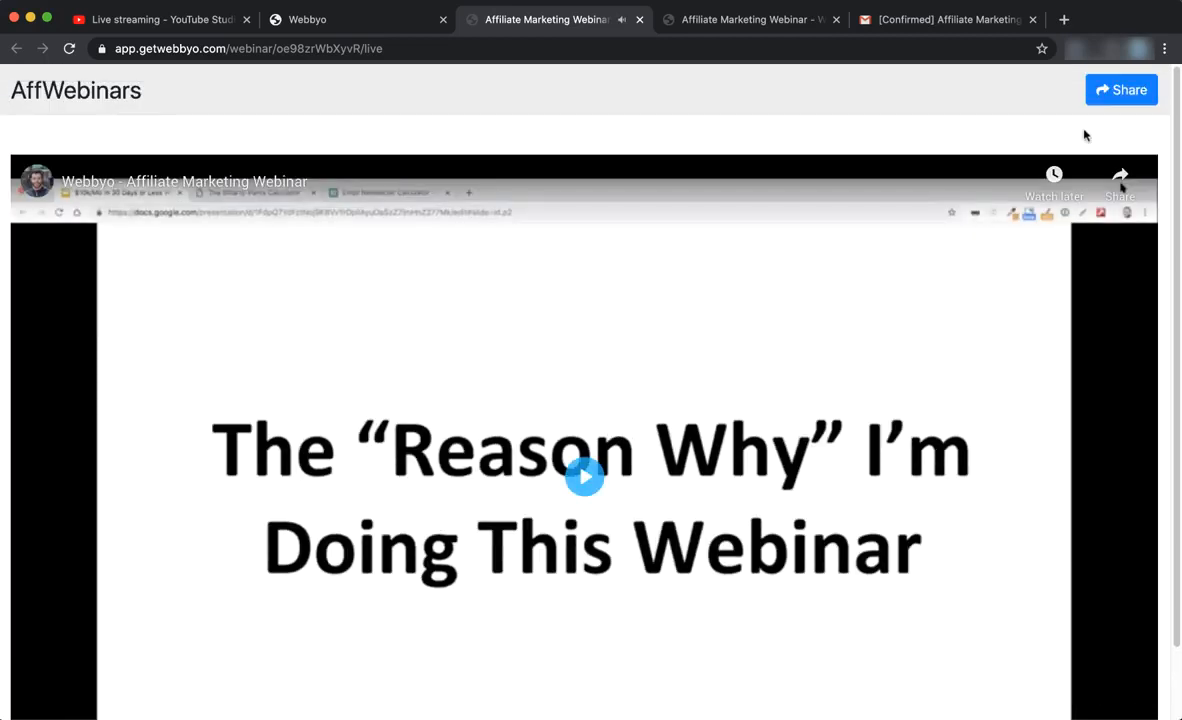
click(1107, 97)
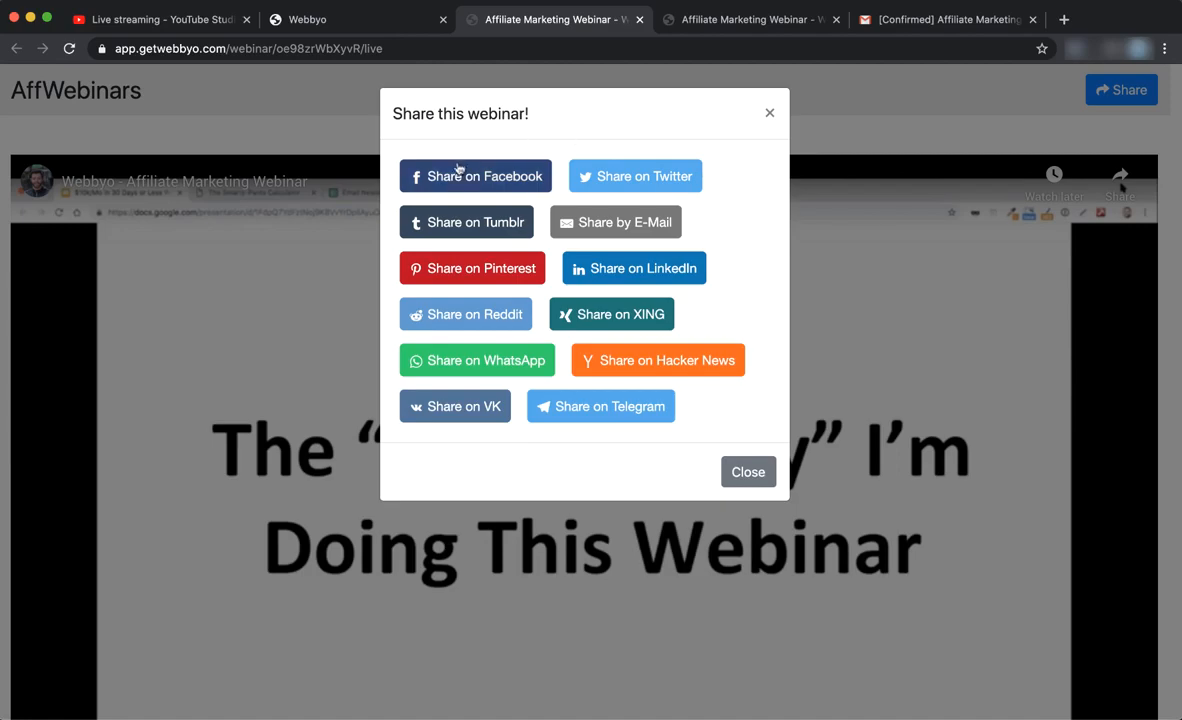
- Close the sharing options and both open Affiliate Marketing Webinar pages to return to the webinar list
click(750, 478)
click(639, 20)
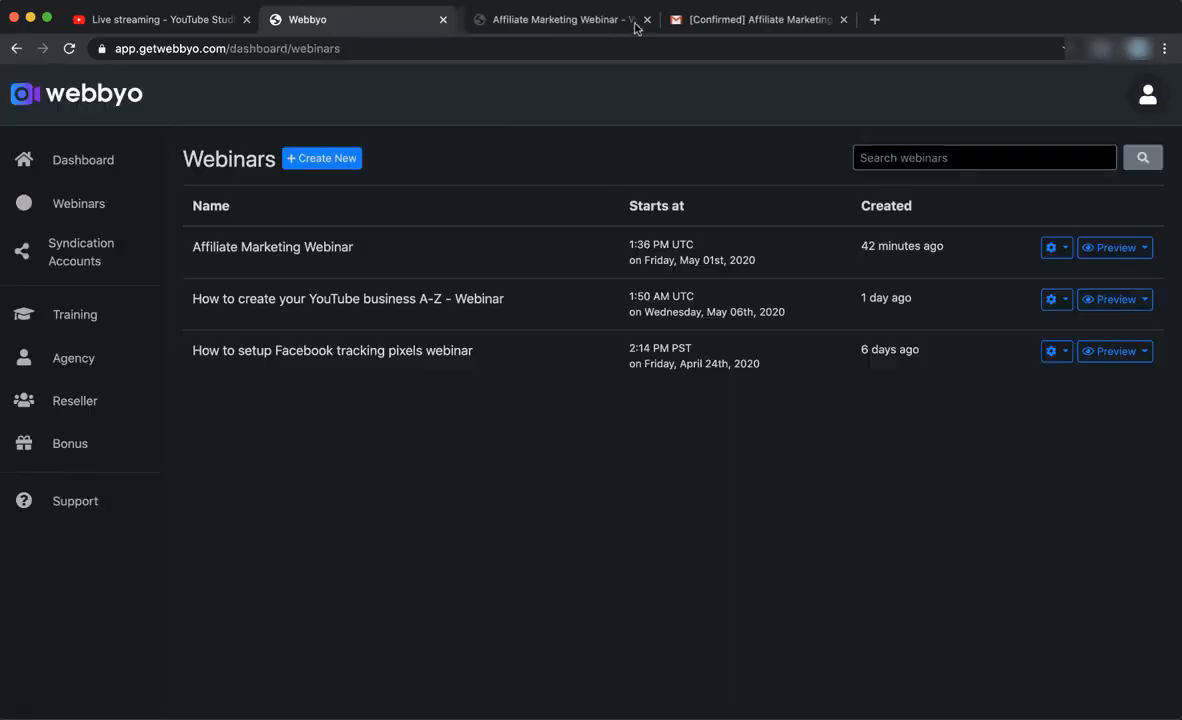
click(638, 20)
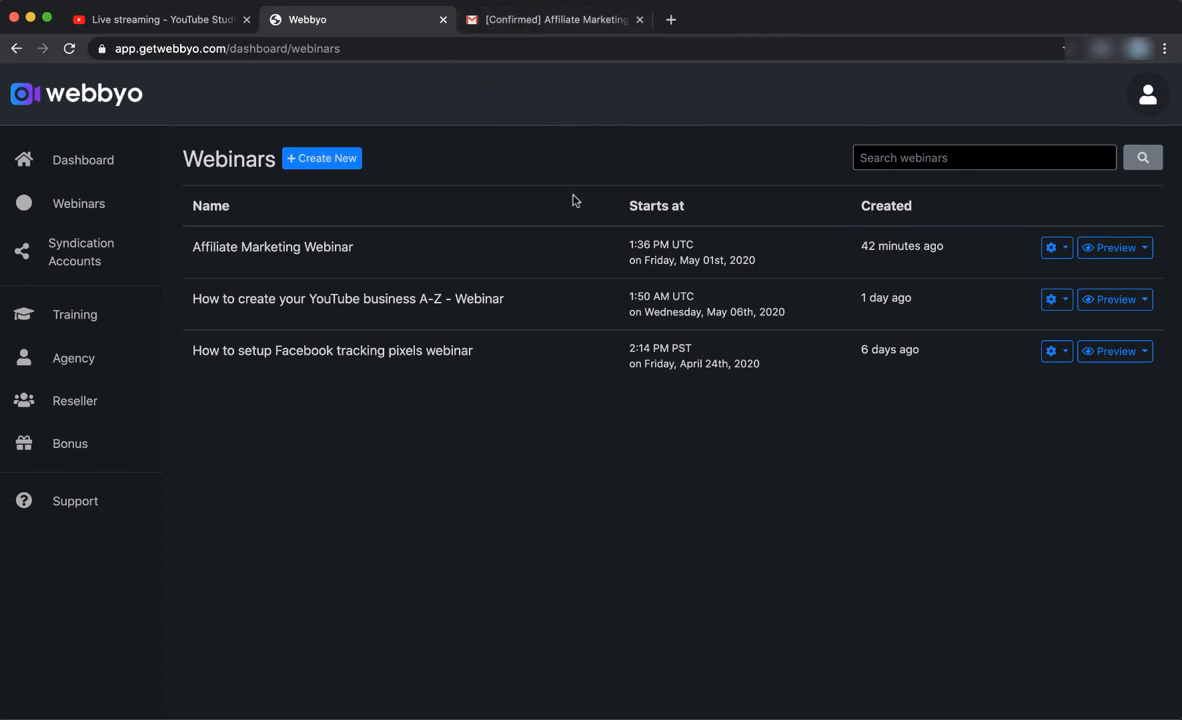
- View the attendee list of the Affiliate Marketing Webinar and return to the webinar list
click(1050, 248)
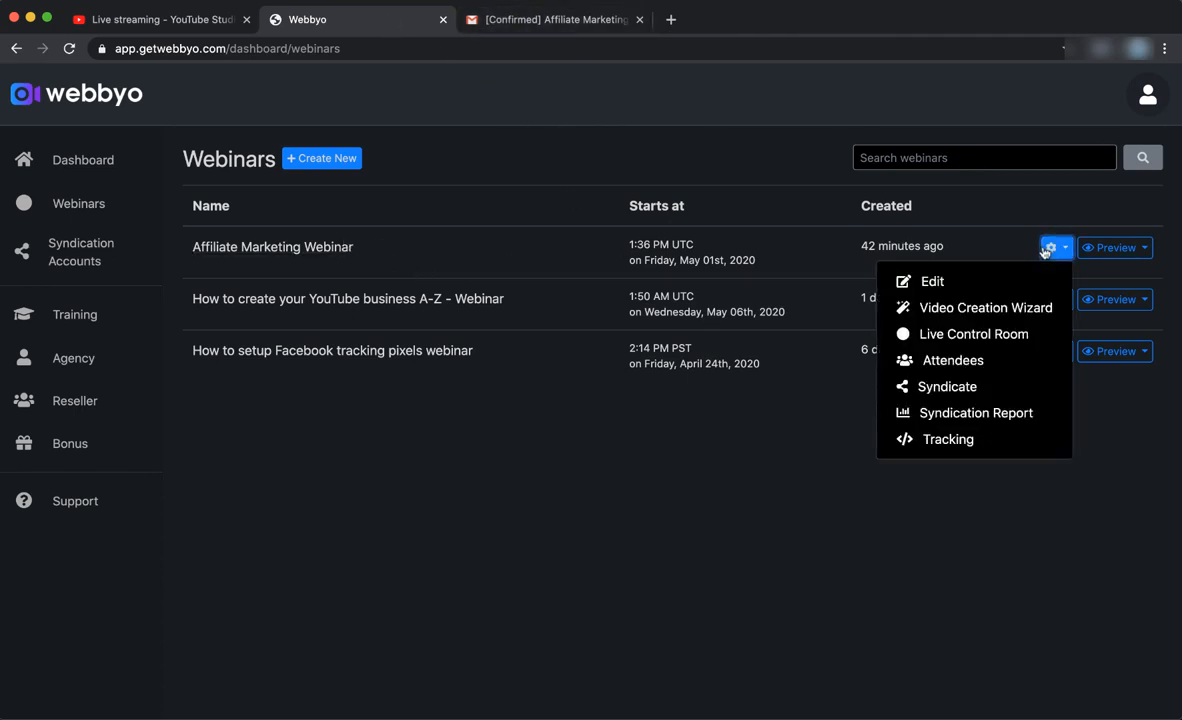
click(995, 377)
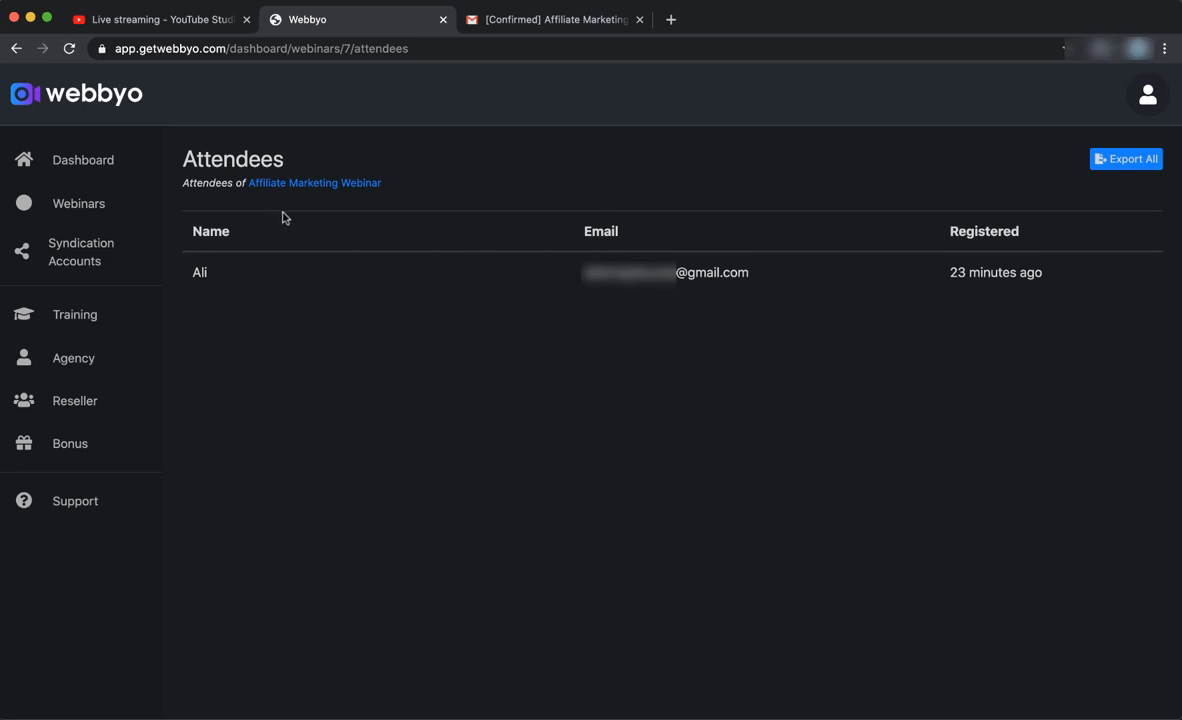
click(102, 203)
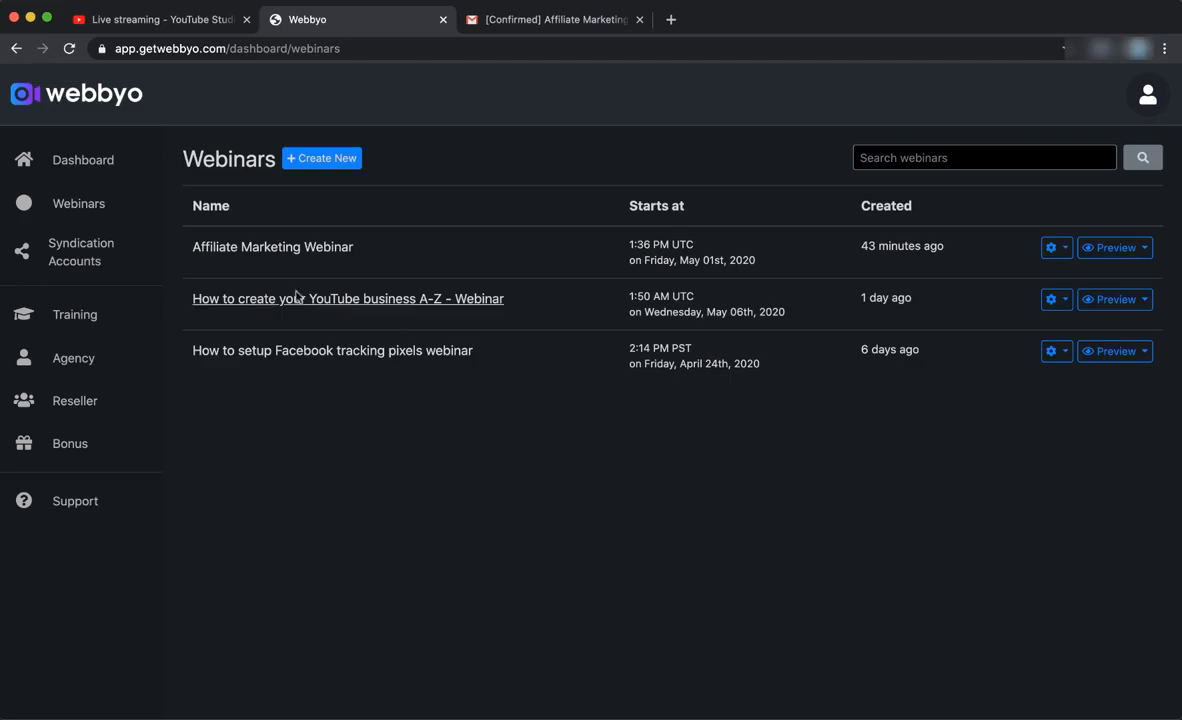
- Open the syndication accounts and show the video platforms available for connecting a new account
click(113, 262)
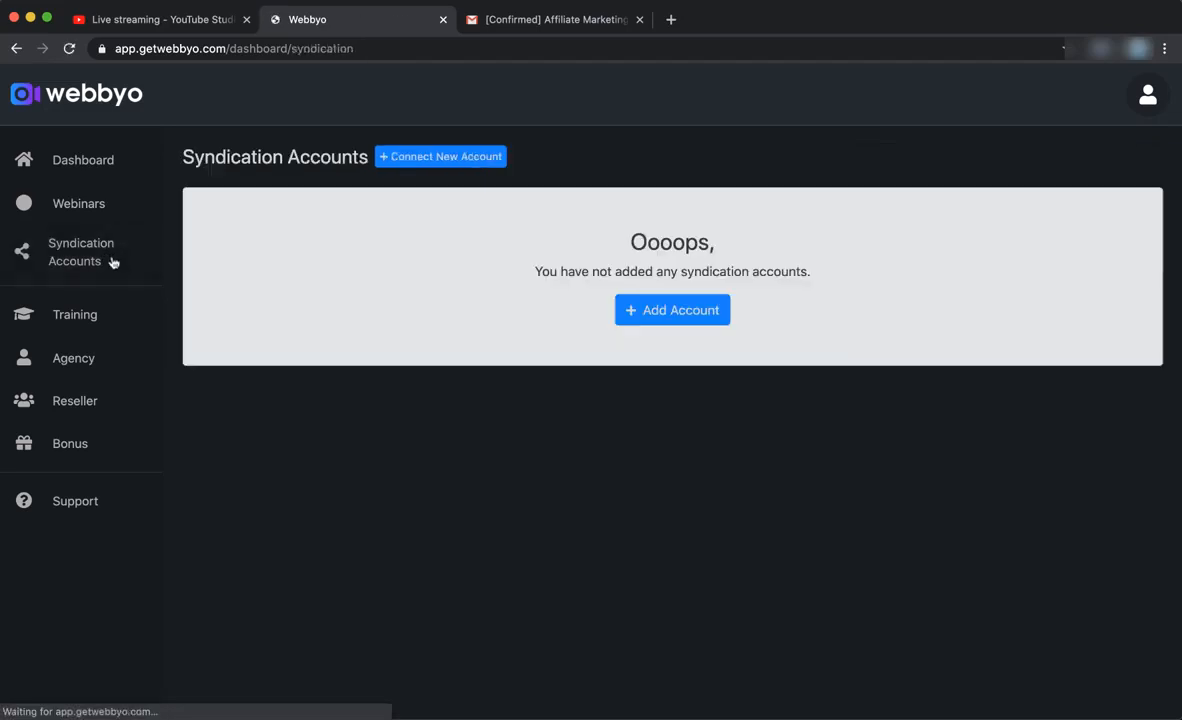
click(437, 165)
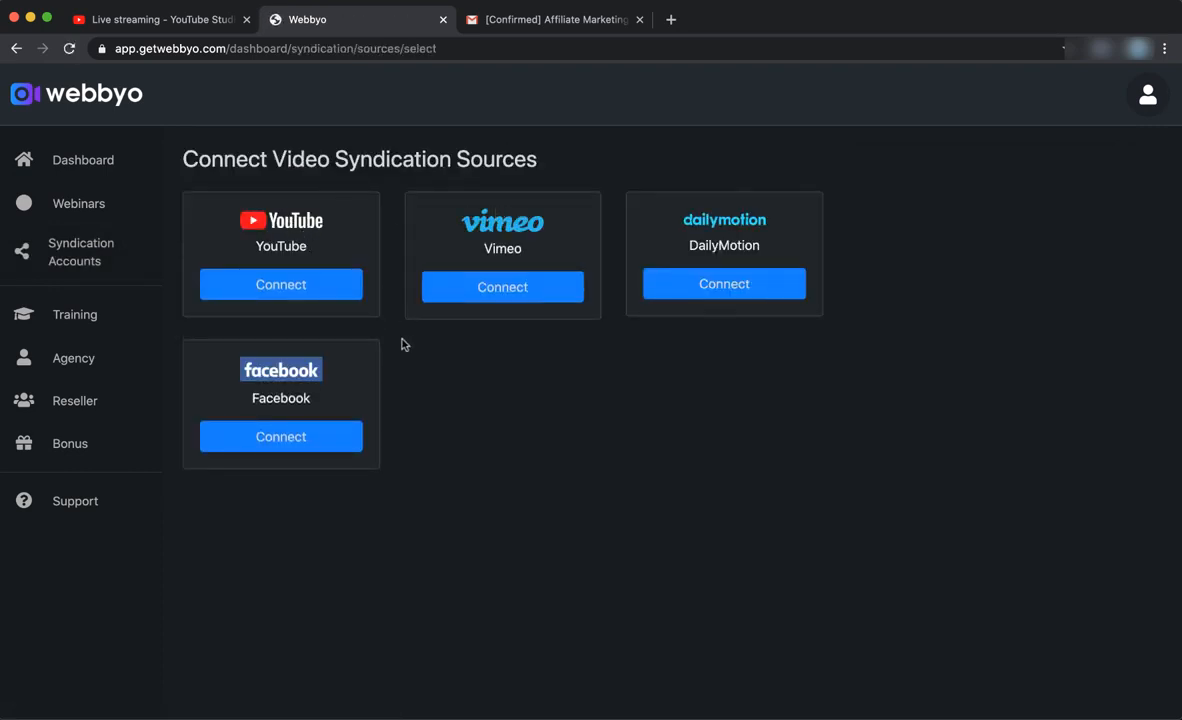
click(319, 443)
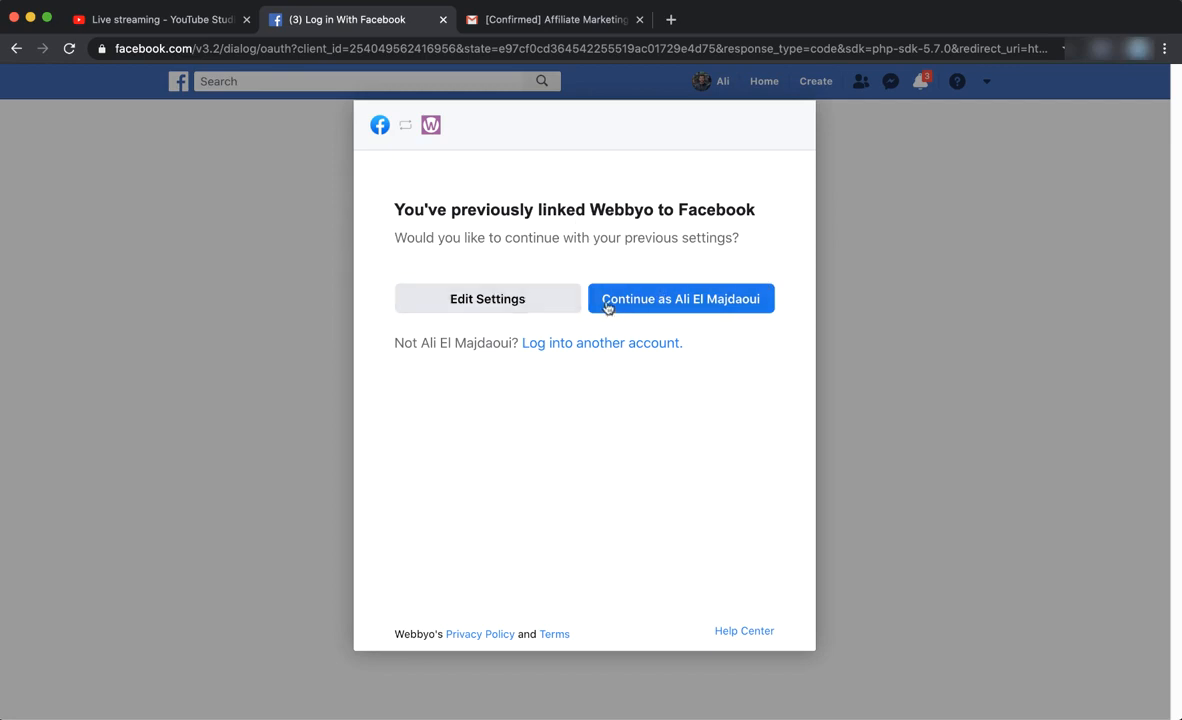
click(492, 290)
drag(810, 228, 792, 173)
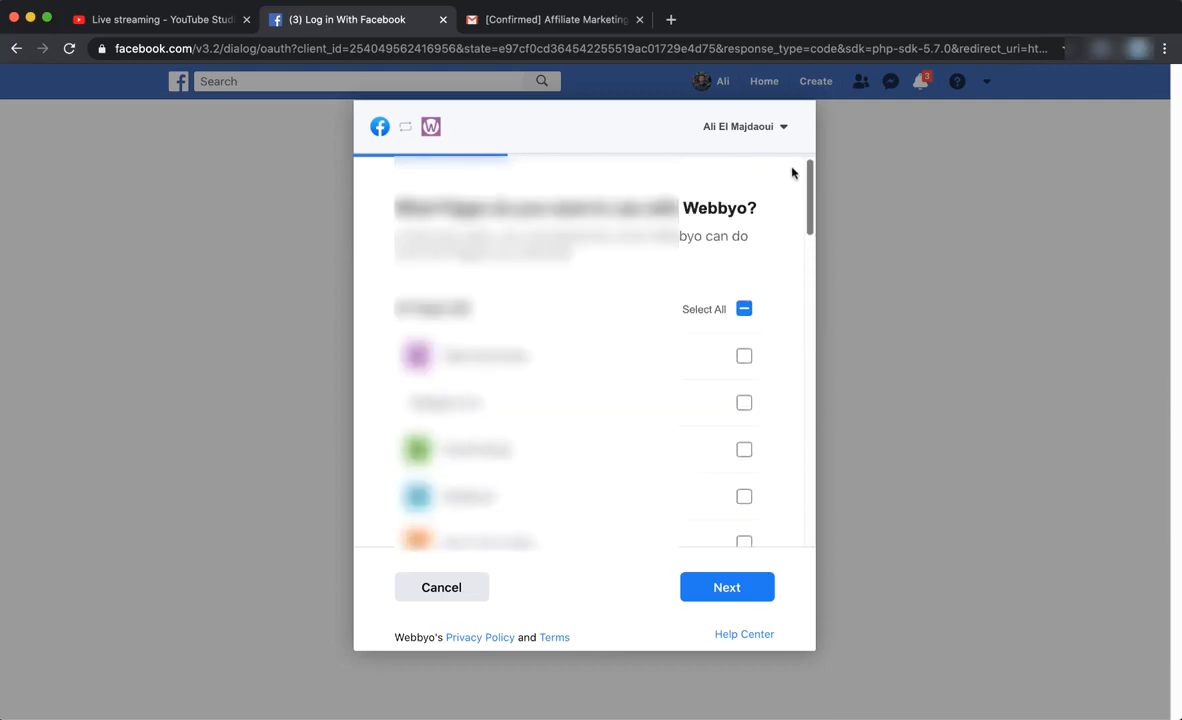
click(444, 589)
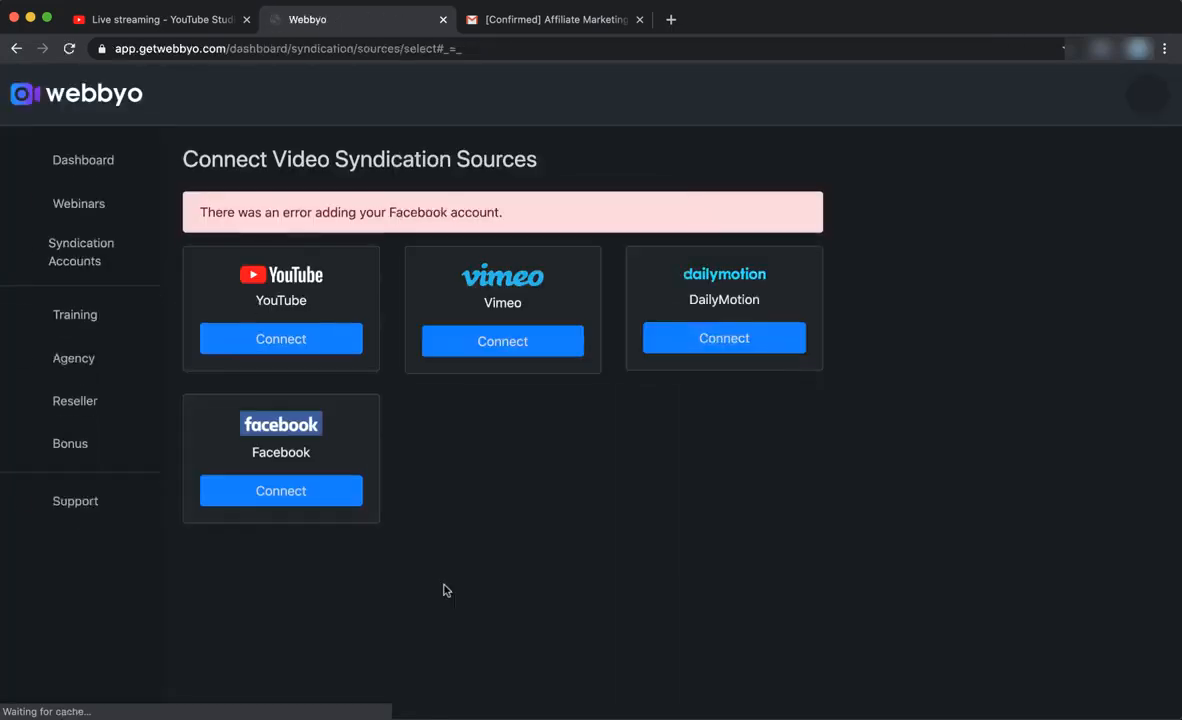
- Connect Facebook with its previously linked settings and check the Webbyo and Paciyo pages in the syndication accounts
click(336, 505)
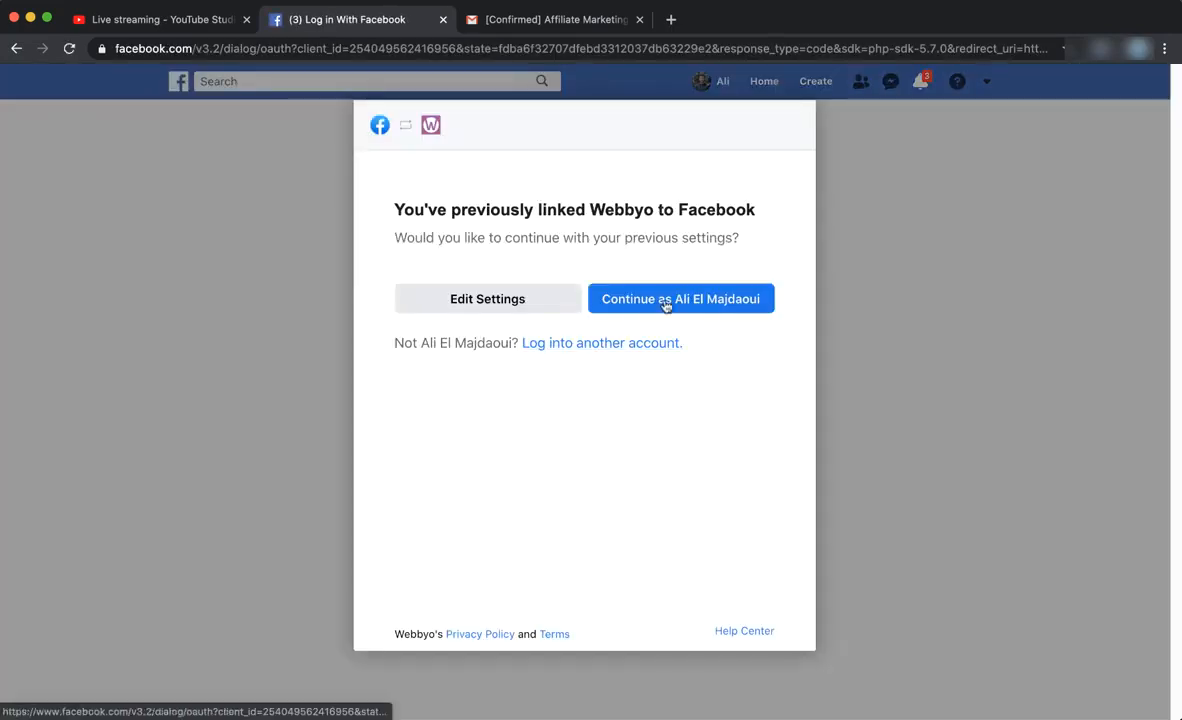
click(665, 304)
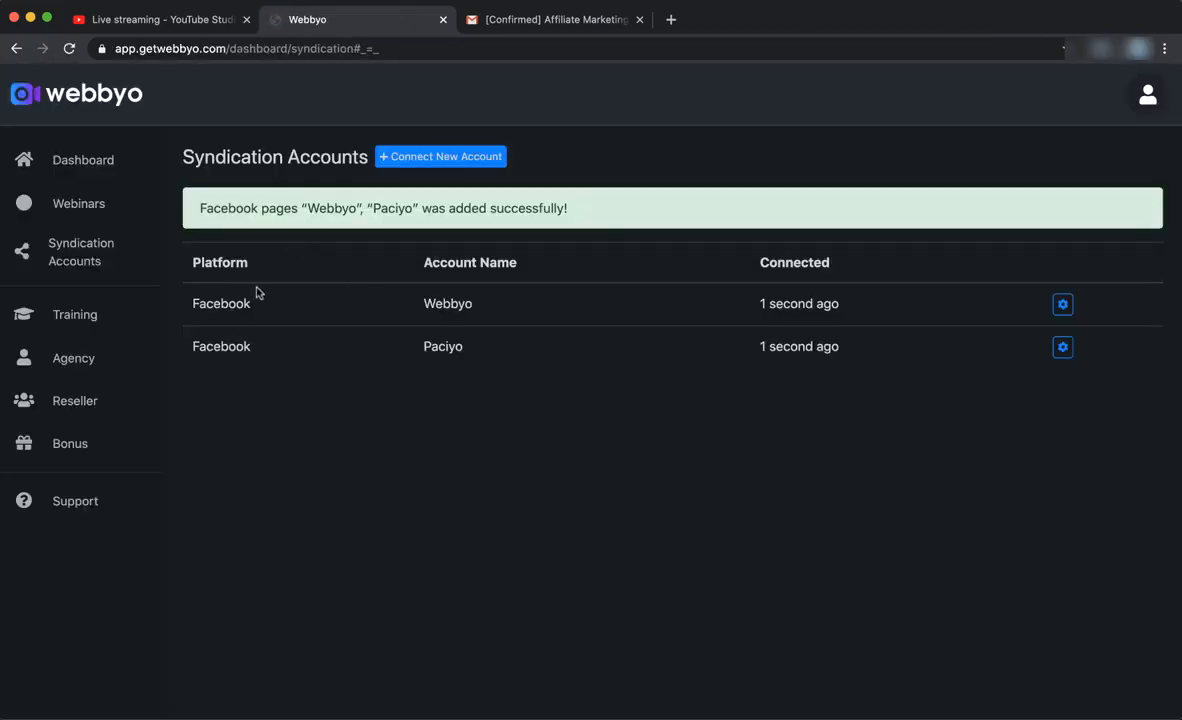
drag(196, 211, 568, 205)
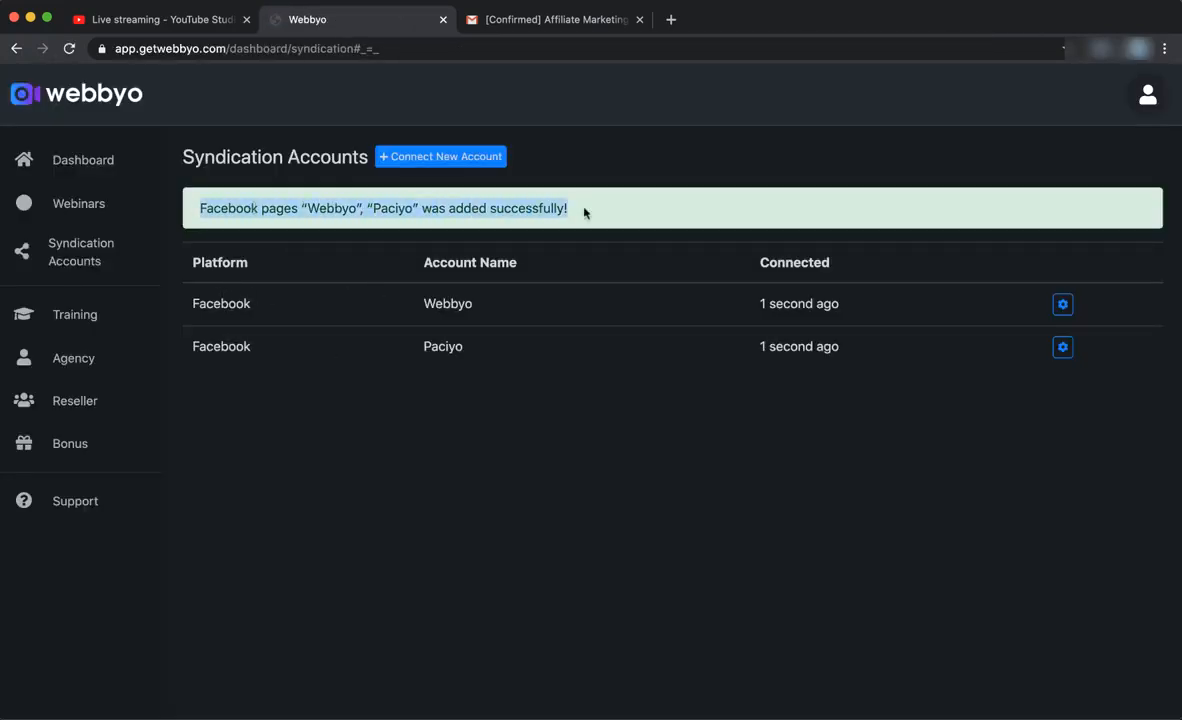
click(568, 200)
double_click(444, 298)
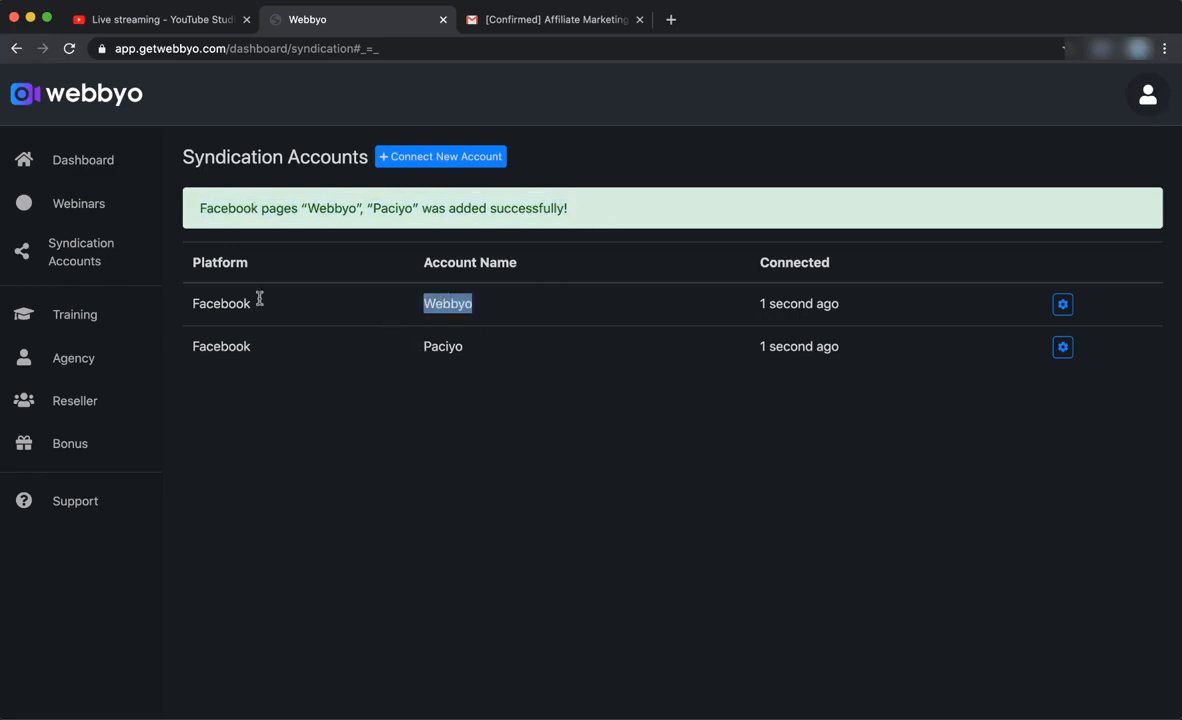
click(426, 303)
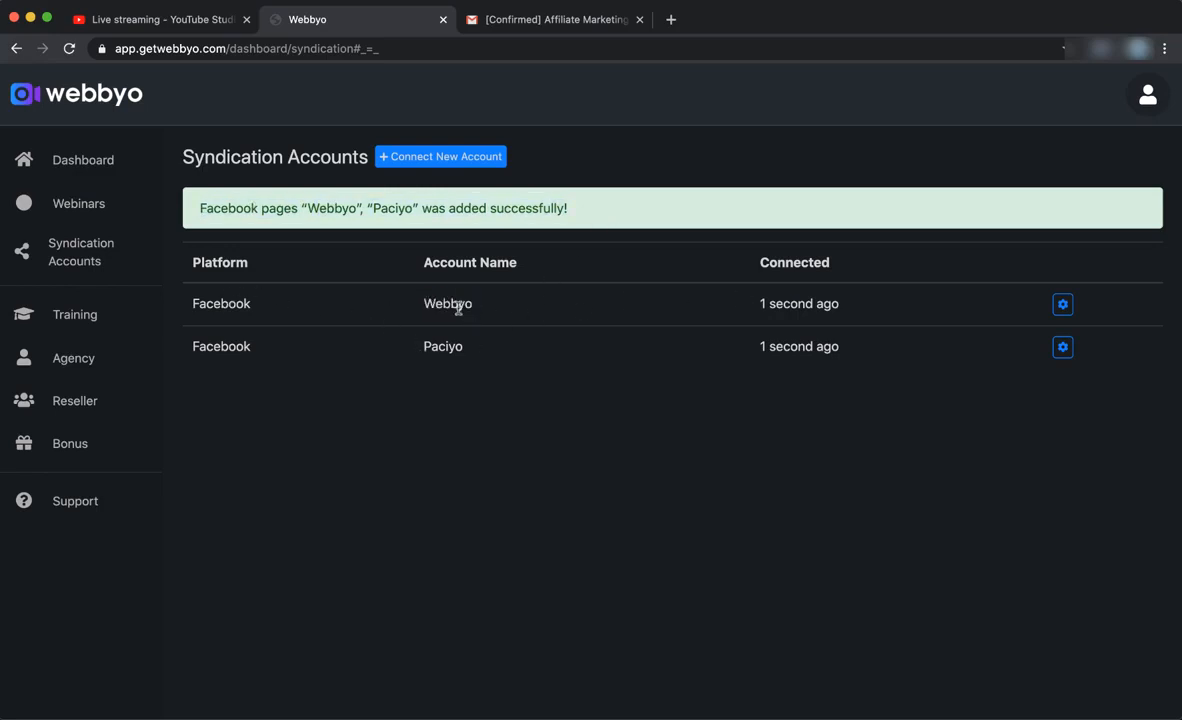
double_click(437, 347)
click(499, 351)
- Connect the owner's personal YouTube account as a new syndication account through Google sign-in, allowing Webbyo access
click(444, 162)
click(341, 285)
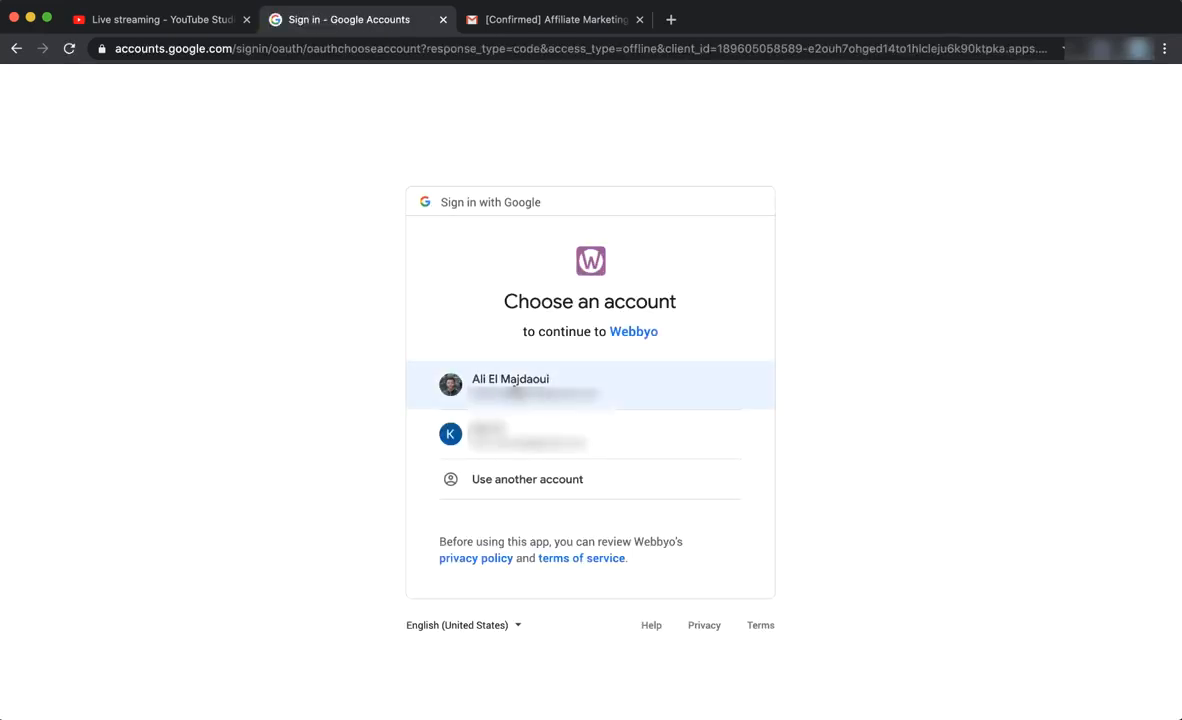
click(517, 390)
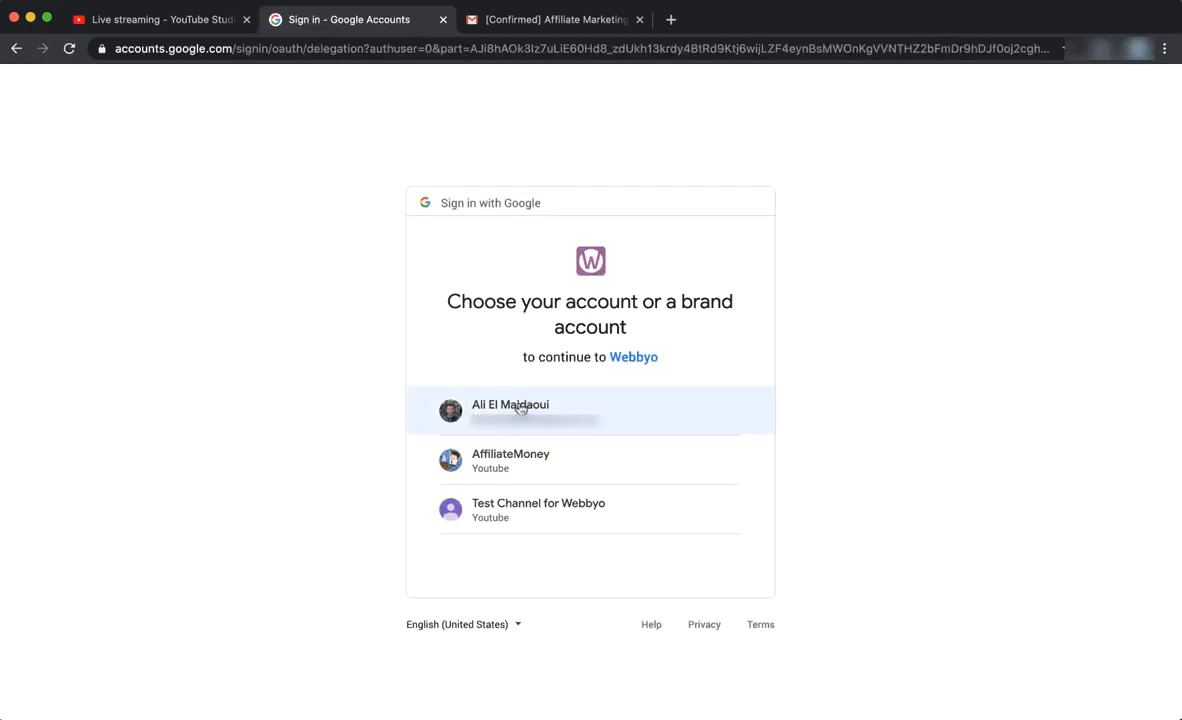
click(518, 405)
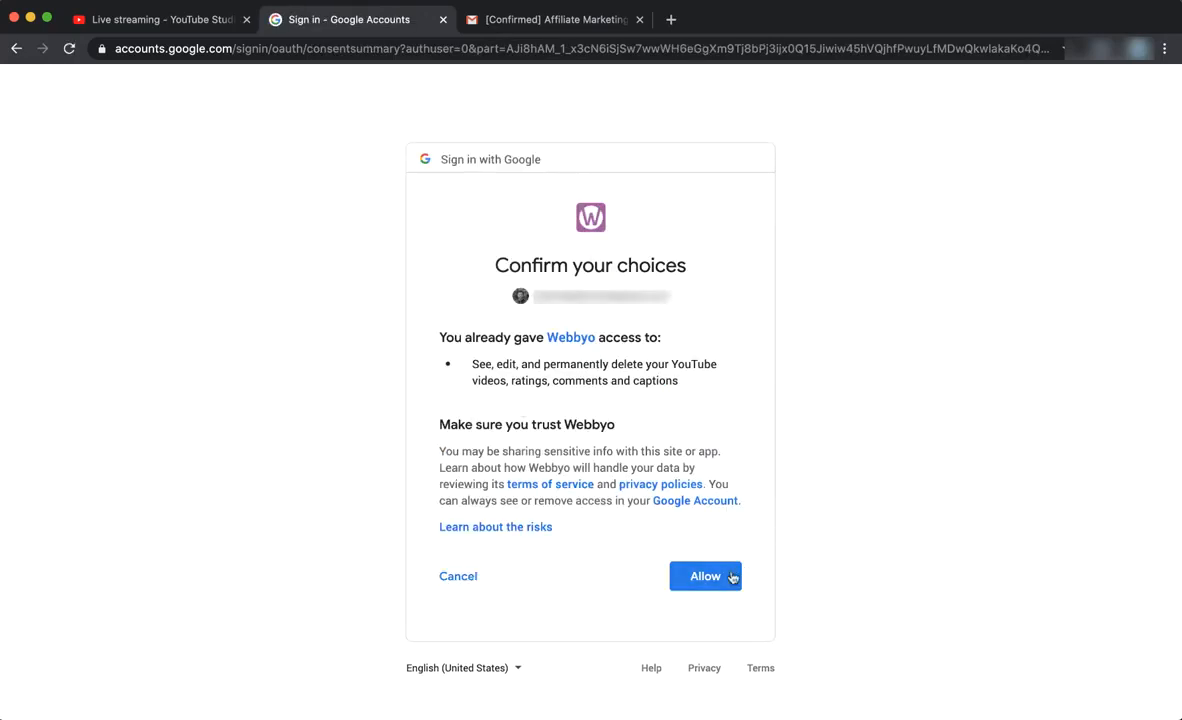
click(729, 577)
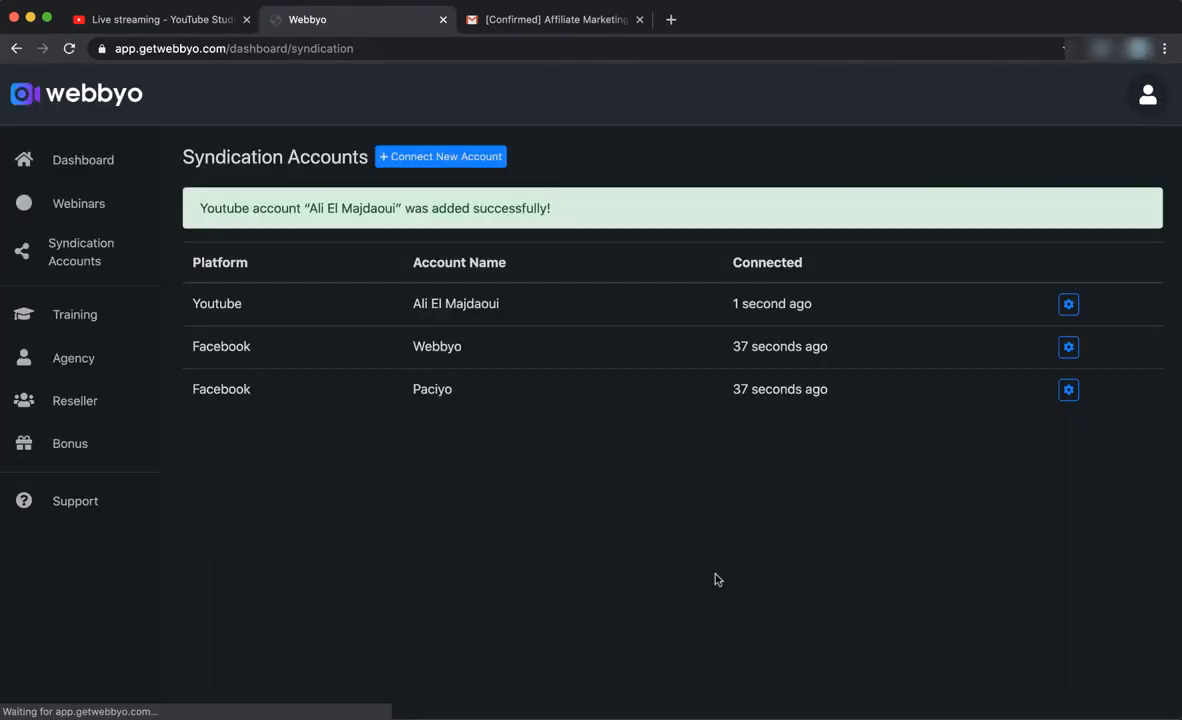
drag(310, 211, 401, 211)
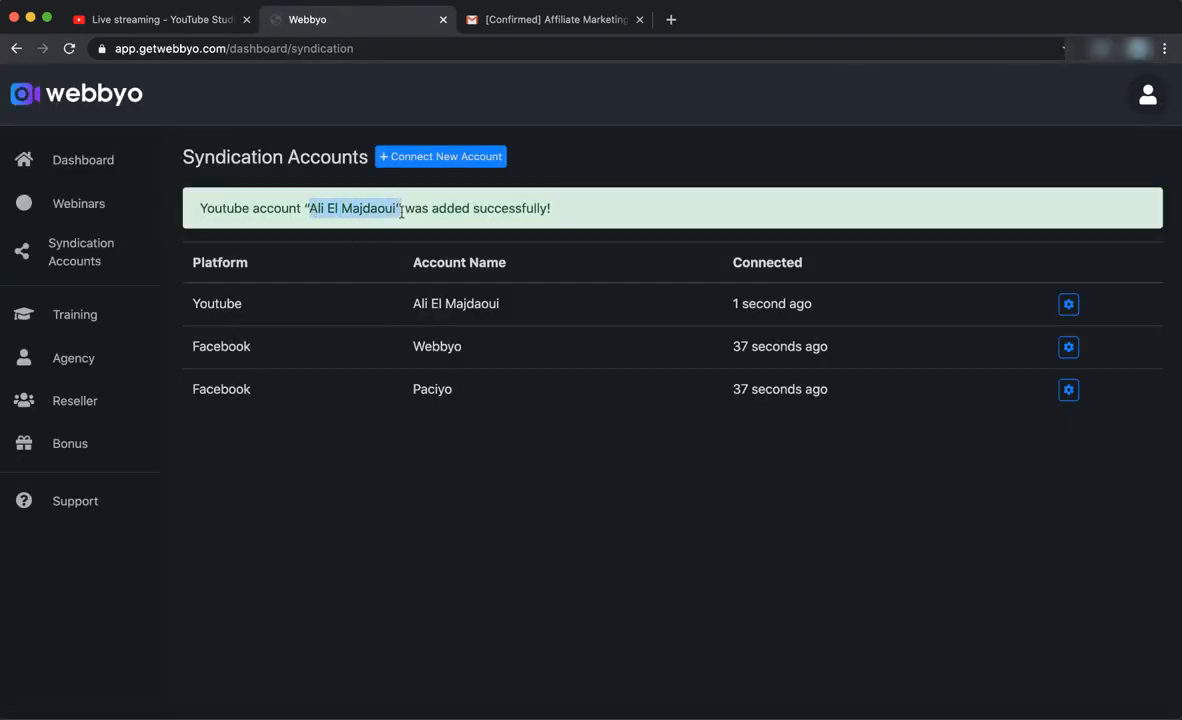
click(352, 218)
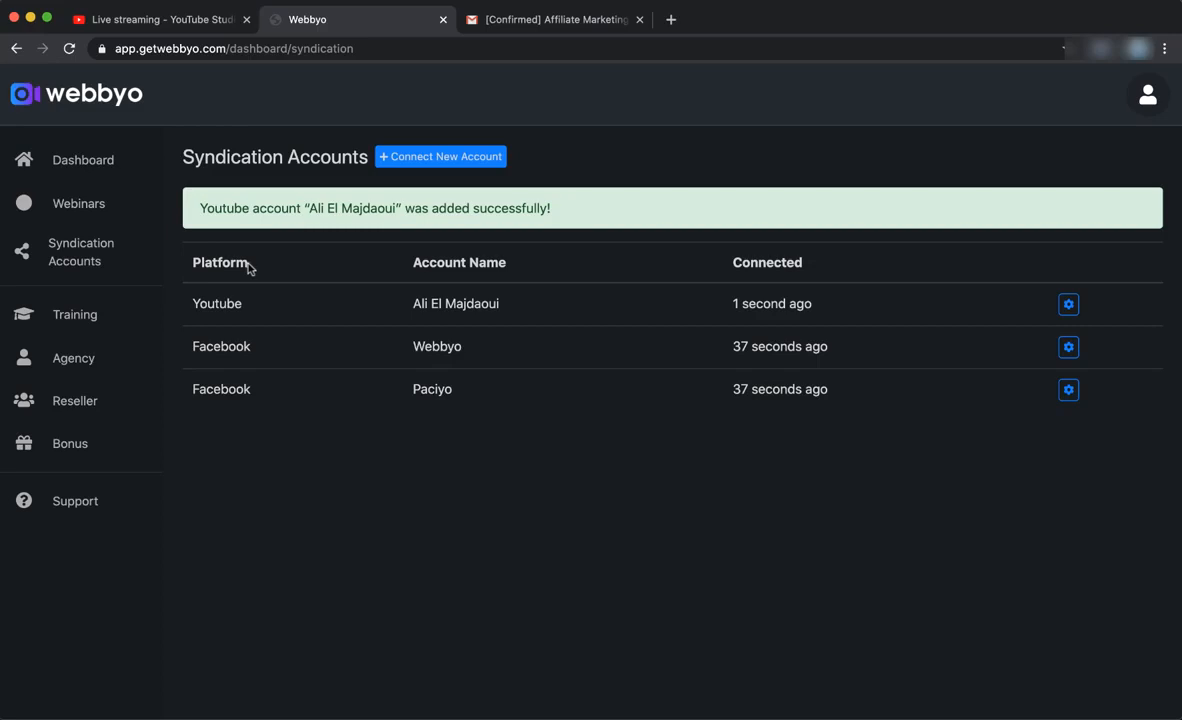
- Start syndicating the Affiliate Marketing Webinar's video and set the video title to Webinar Replay
click(104, 213)
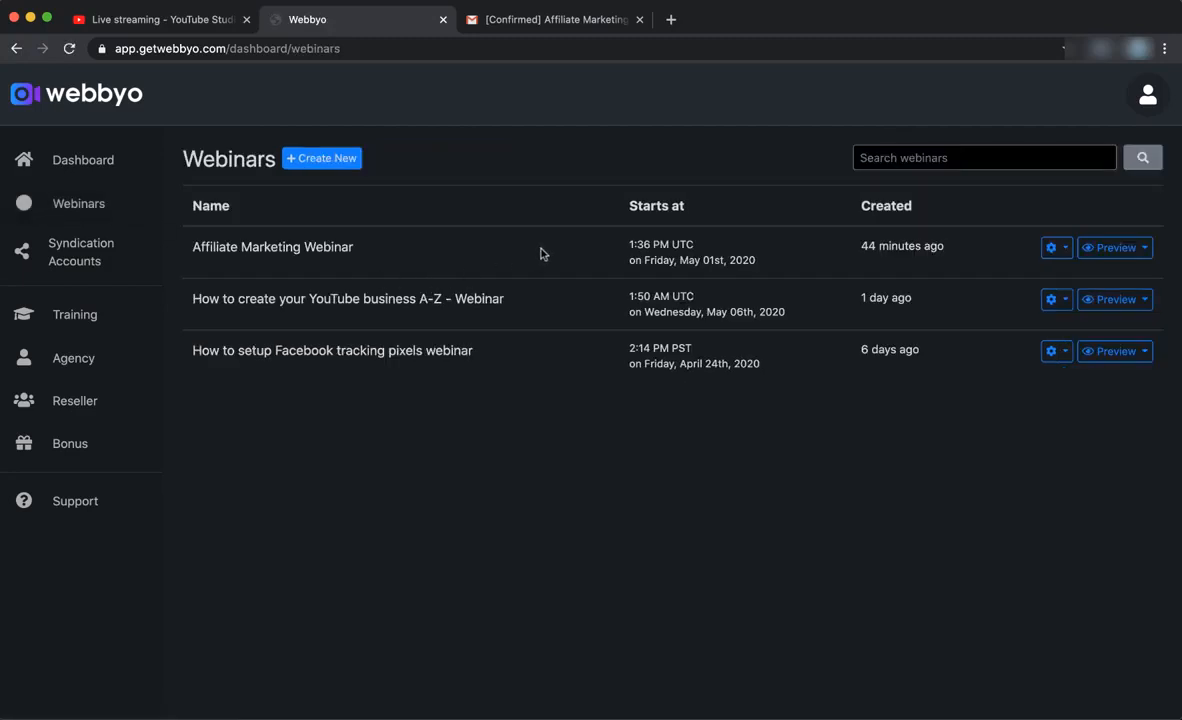
click(1051, 248)
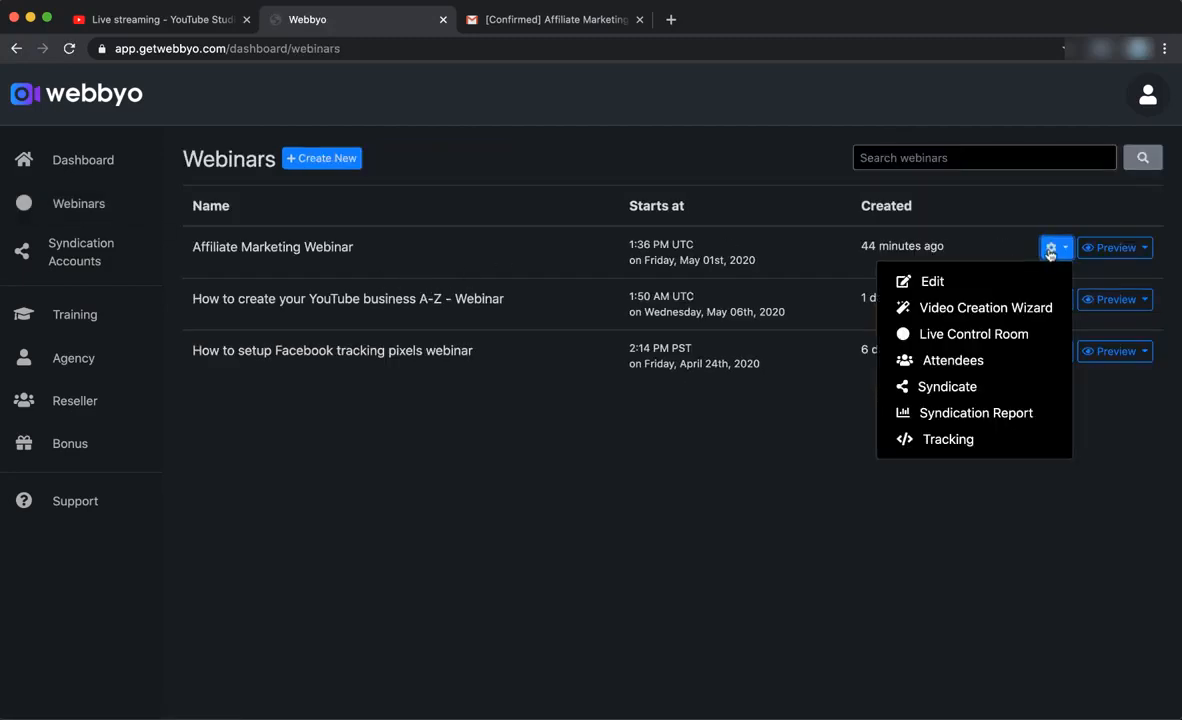
click(975, 388)
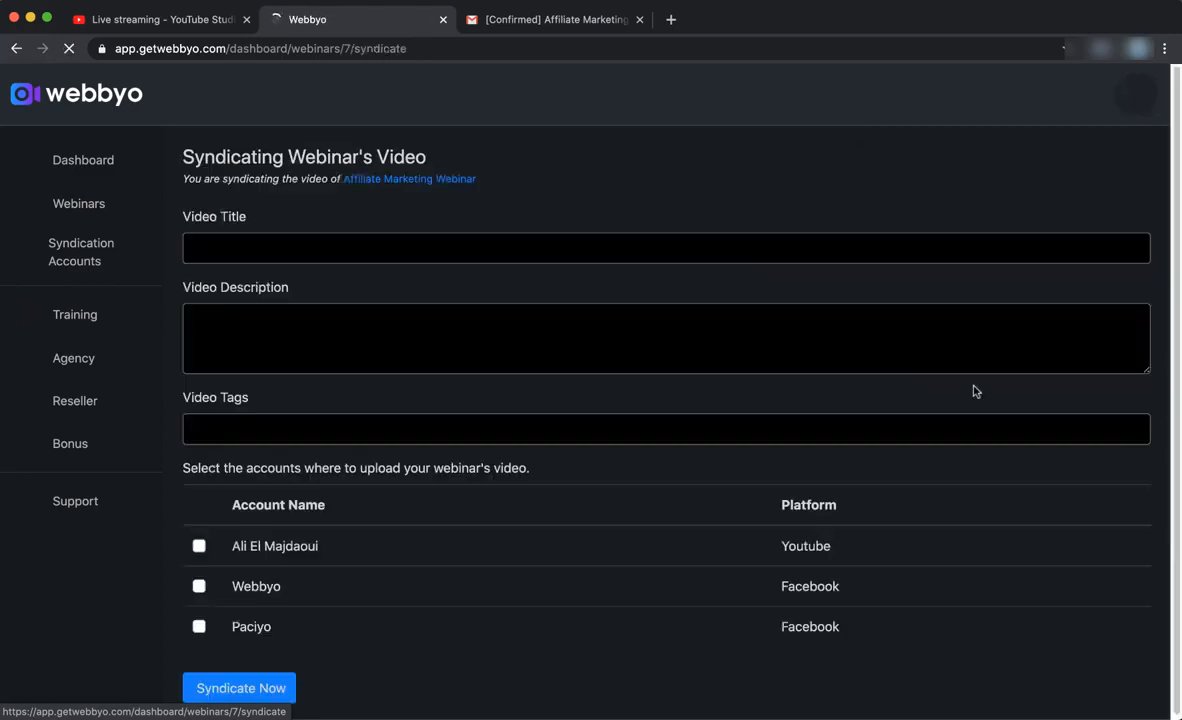
click(281, 251)
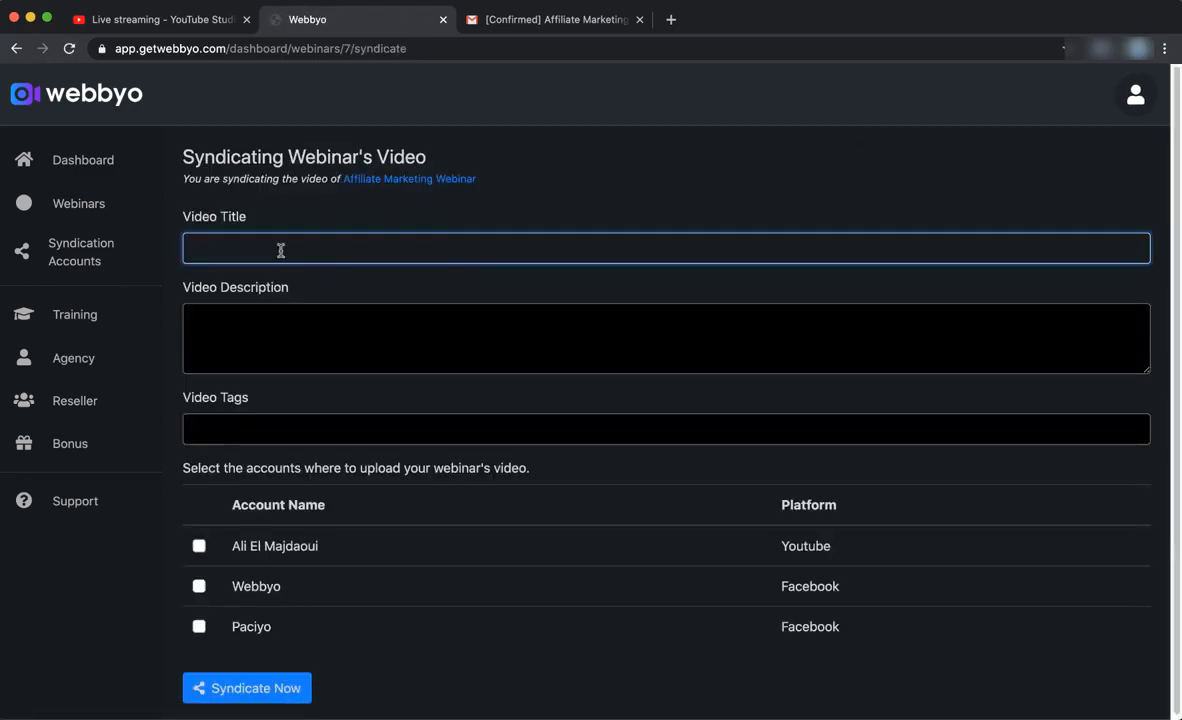
text(Webinar Replay)
scroll(270, 253, down, 1)
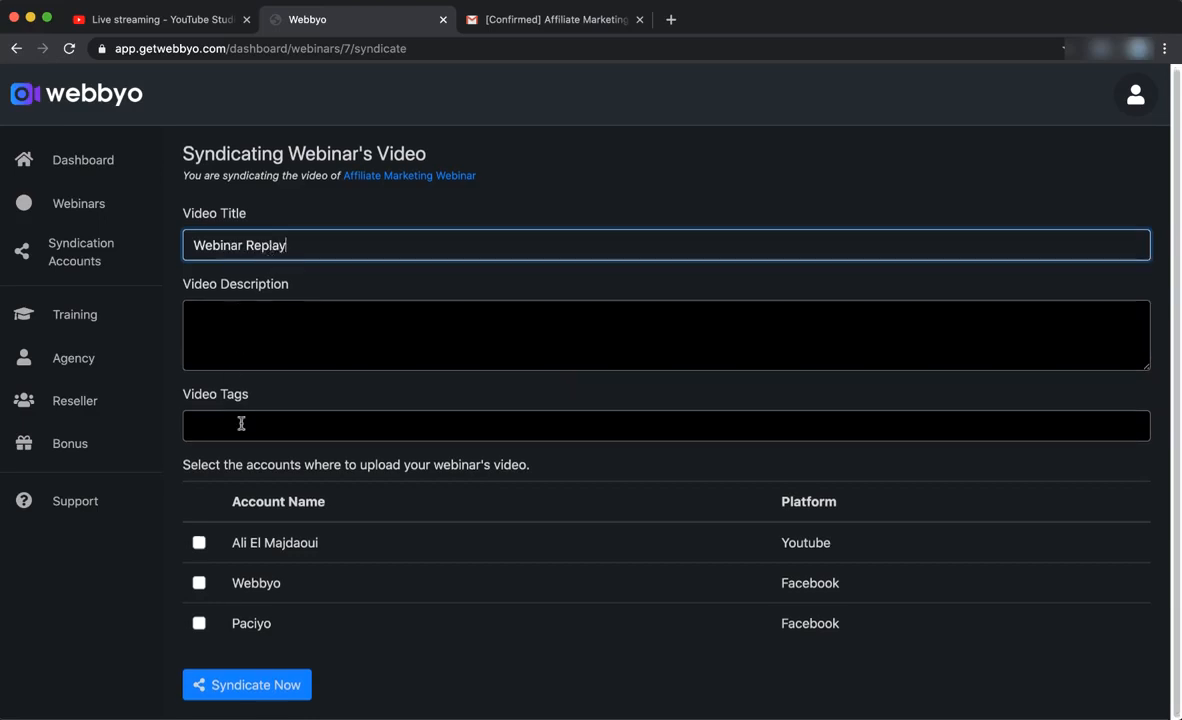
click(244, 343)
click(213, 479)
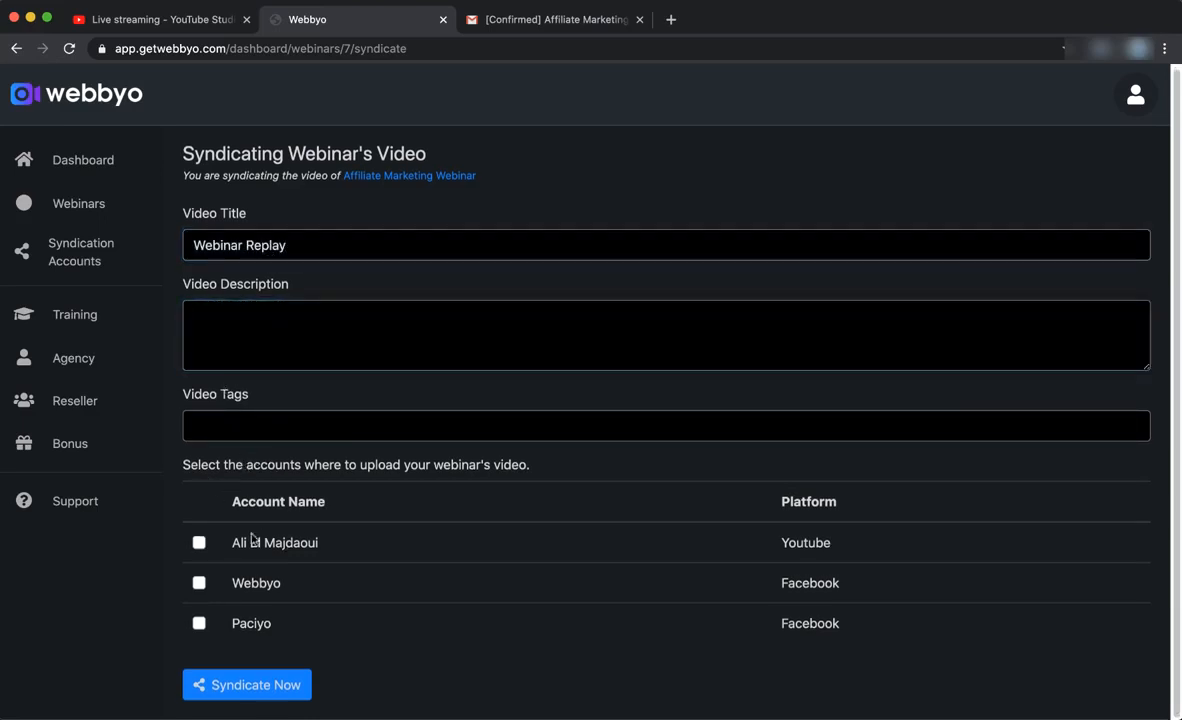
- Select the YouTube account and the Webbyo Facebook page as upload targets and syndicate the video
click(199, 543)
click(199, 583)
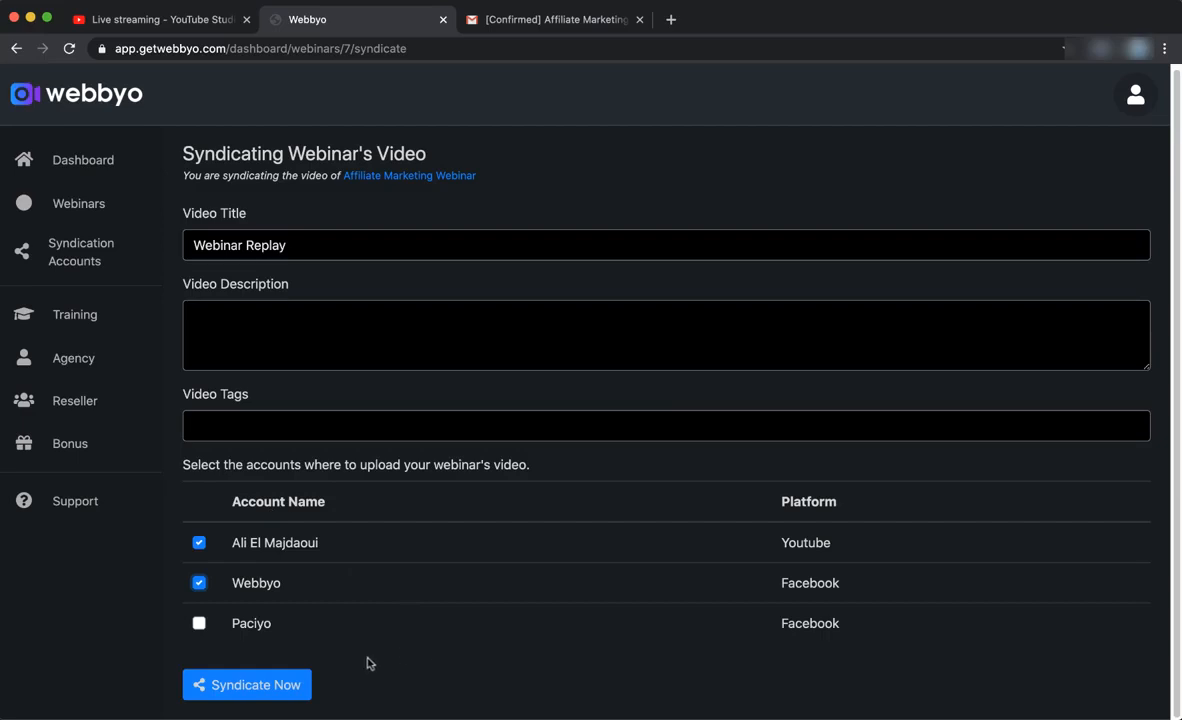
click(267, 692)
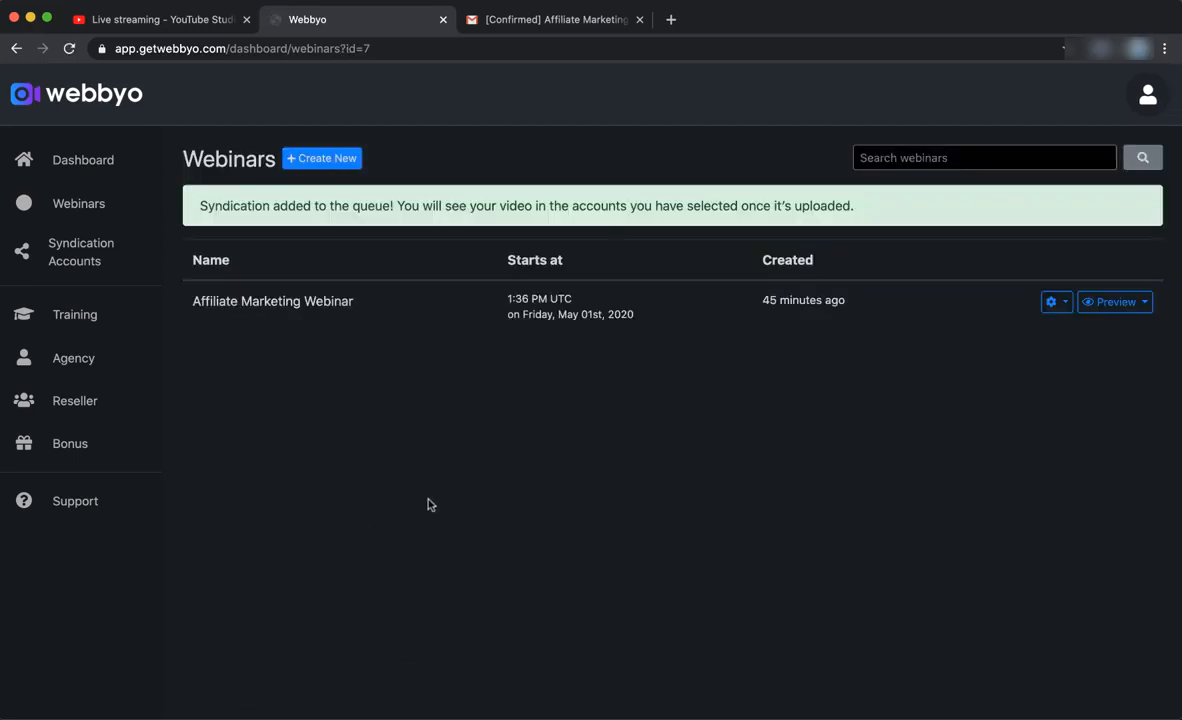
drag(267, 205, 422, 205)
- Open the Affiliate Marketing Webinar's syndication report and check the YouTube entry
click(1051, 302)
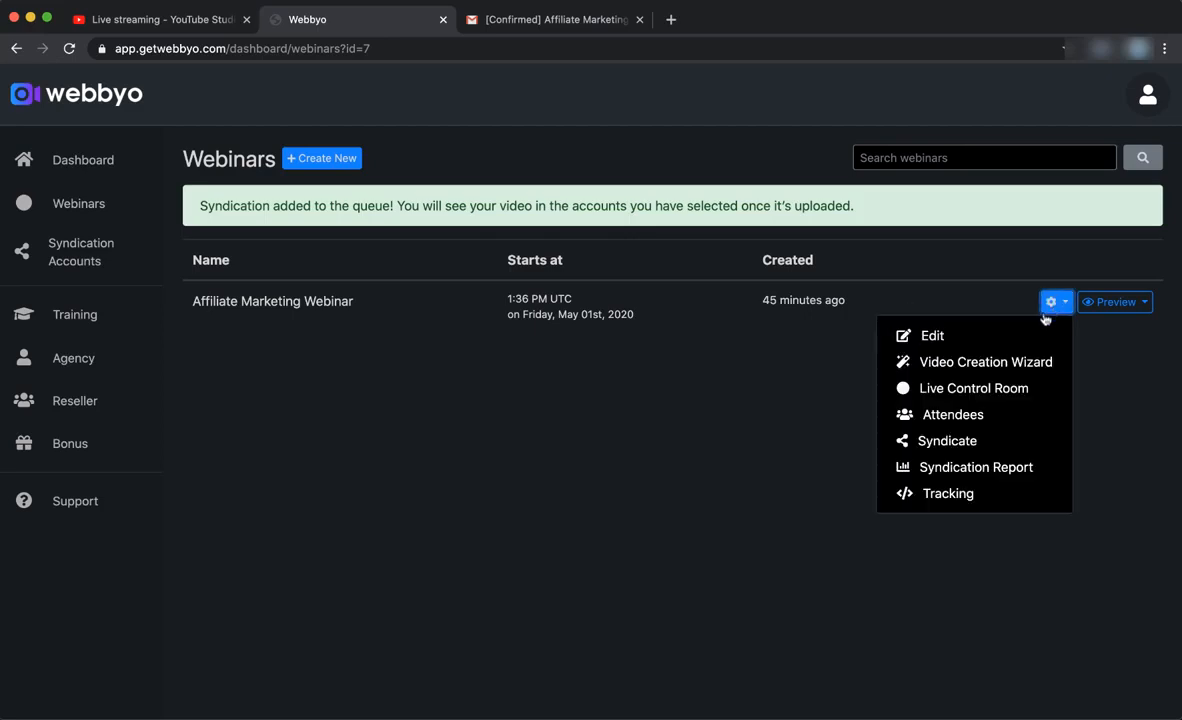
click(966, 466)
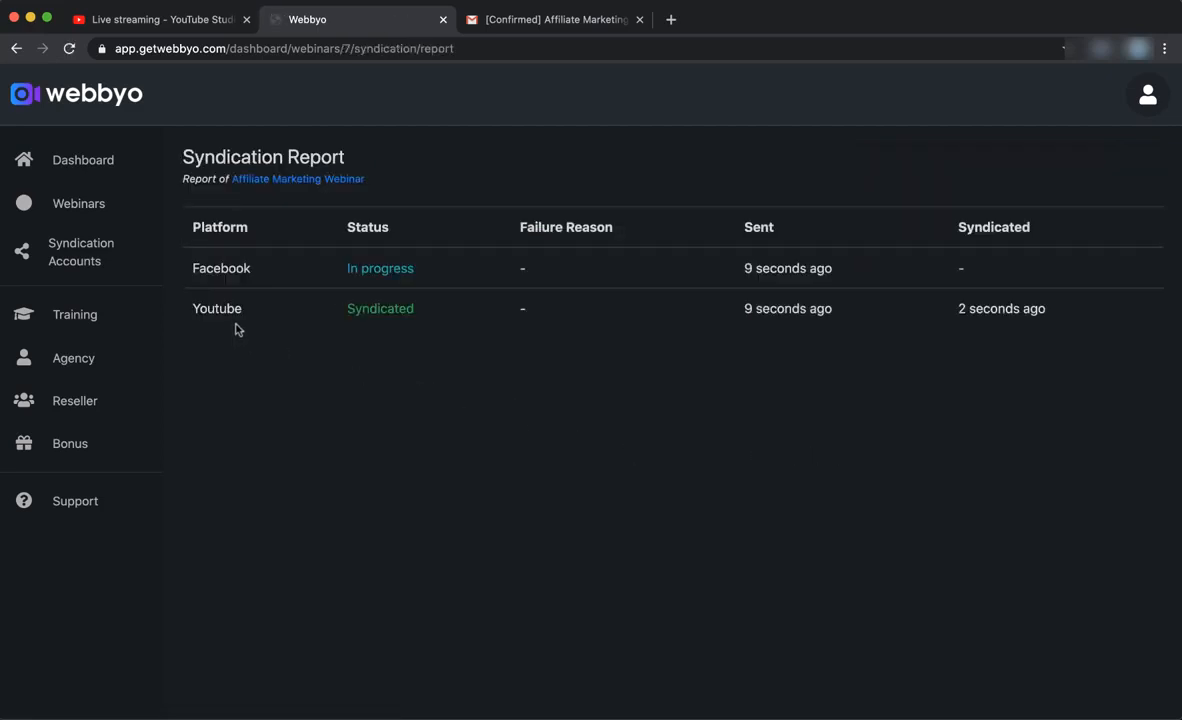
drag(190, 309, 718, 314)
click(435, 323)
- Switch to YouTube Studio, check the channel's uploads for Webinar Replay, and return to Webbyo
click(173, 28)
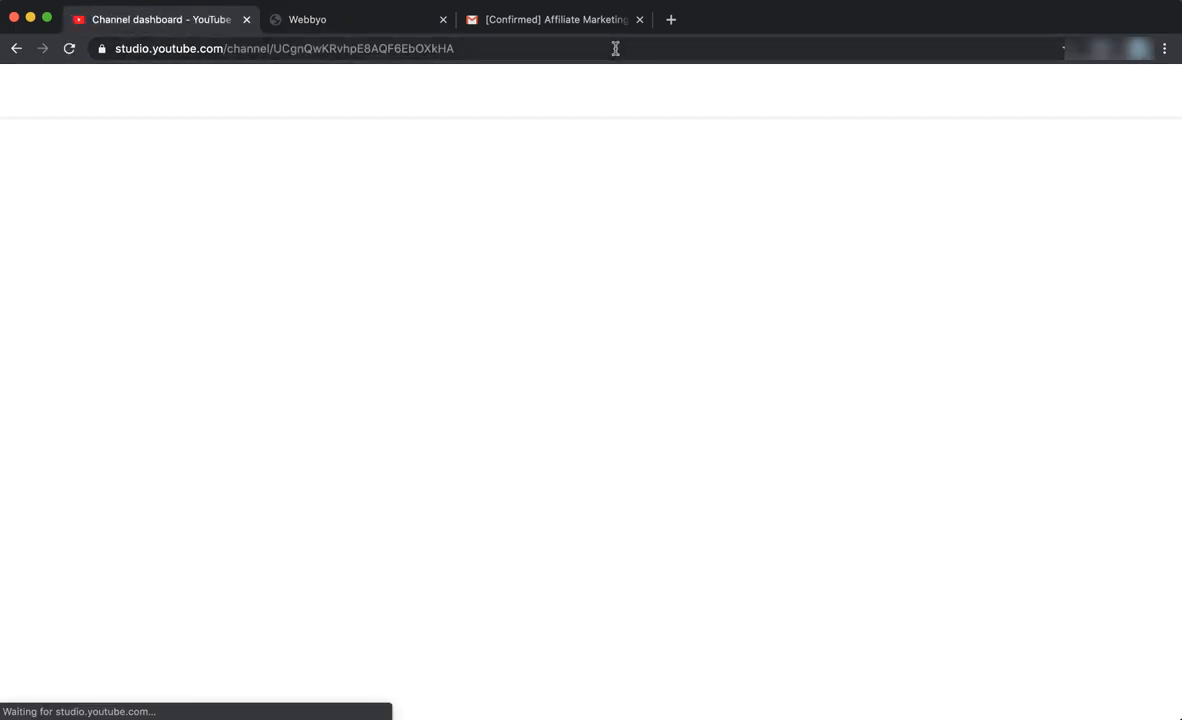
click(100, 346)
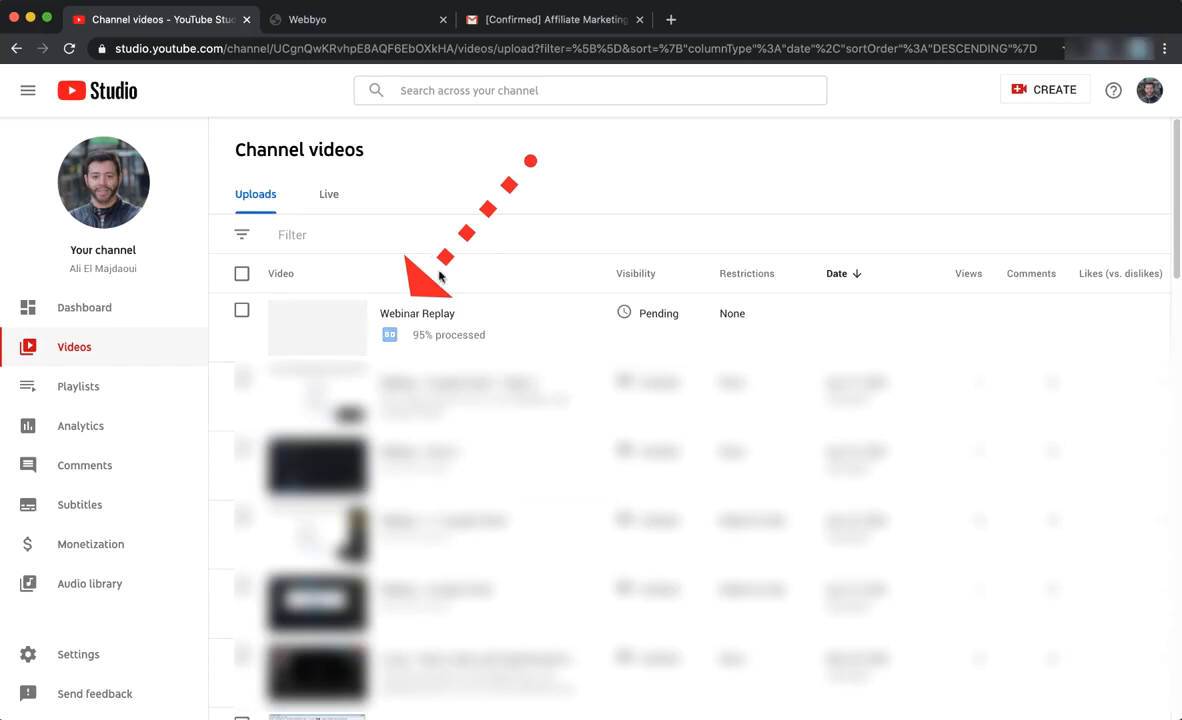
click(370, 32)
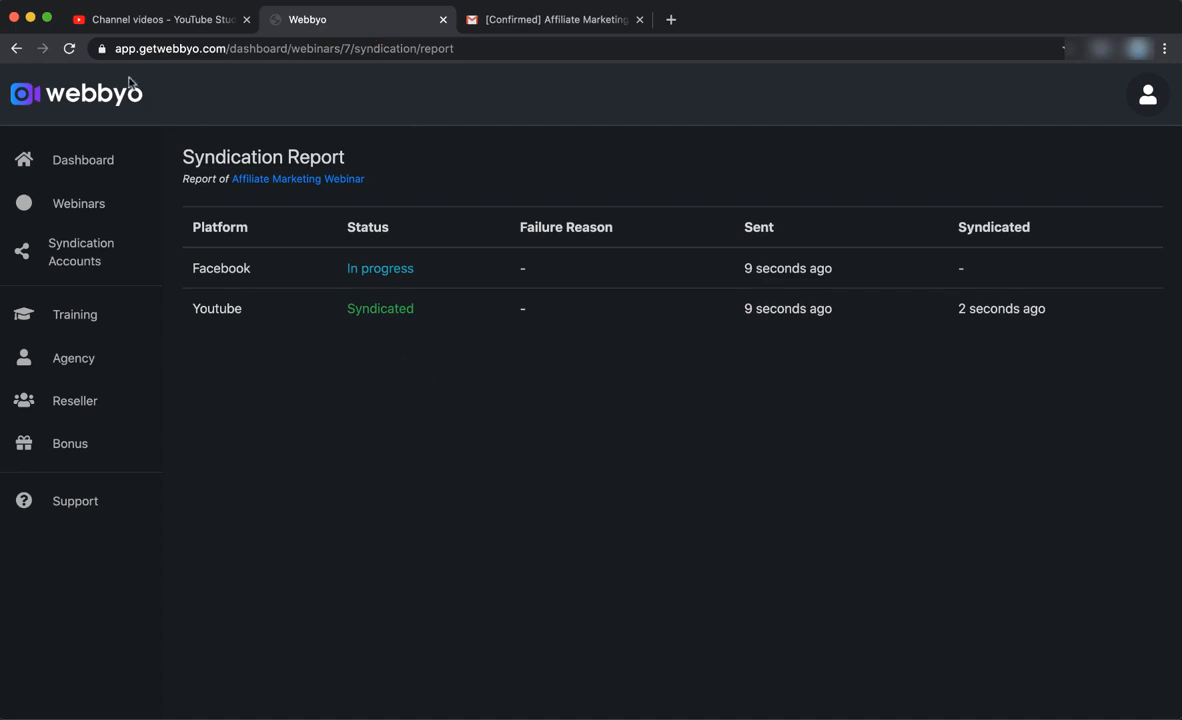
- Refresh the syndication report and check the status of the Facebook upload
click(69, 48)
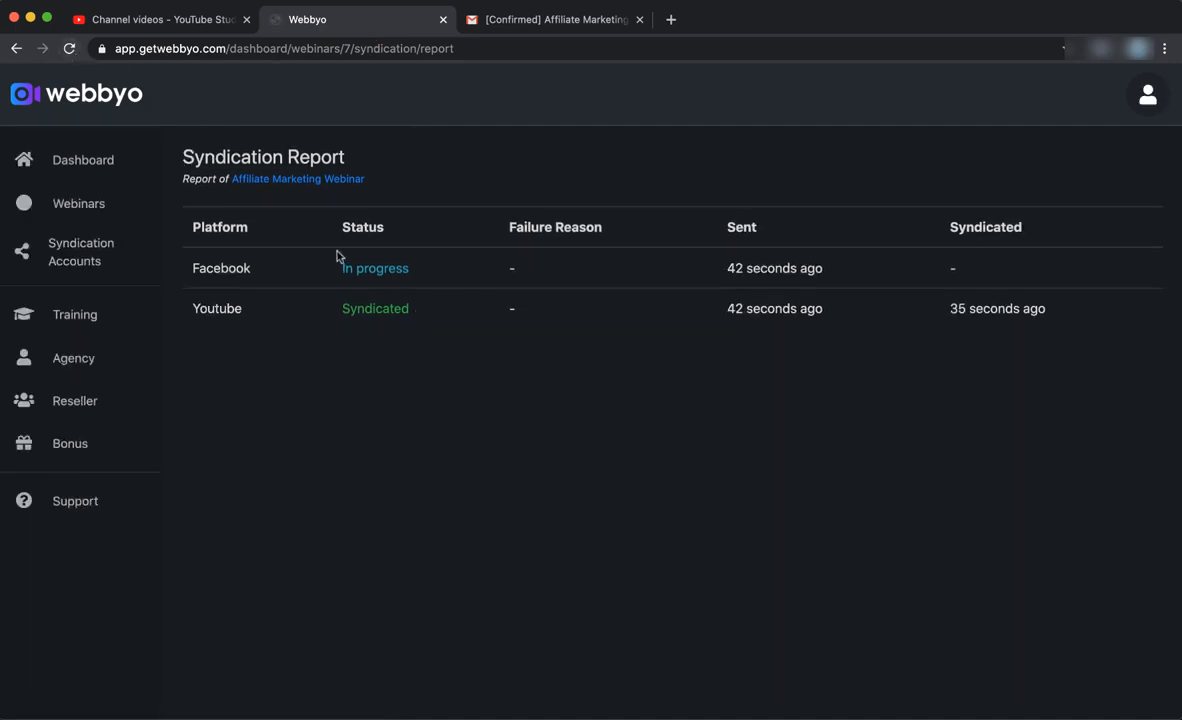
double_click(378, 268)
click(489, 386)
- Open the Affiliate Marketing Webinar's tracking details and examine the fields for the registration and live page pixel event codes
click(125, 206)
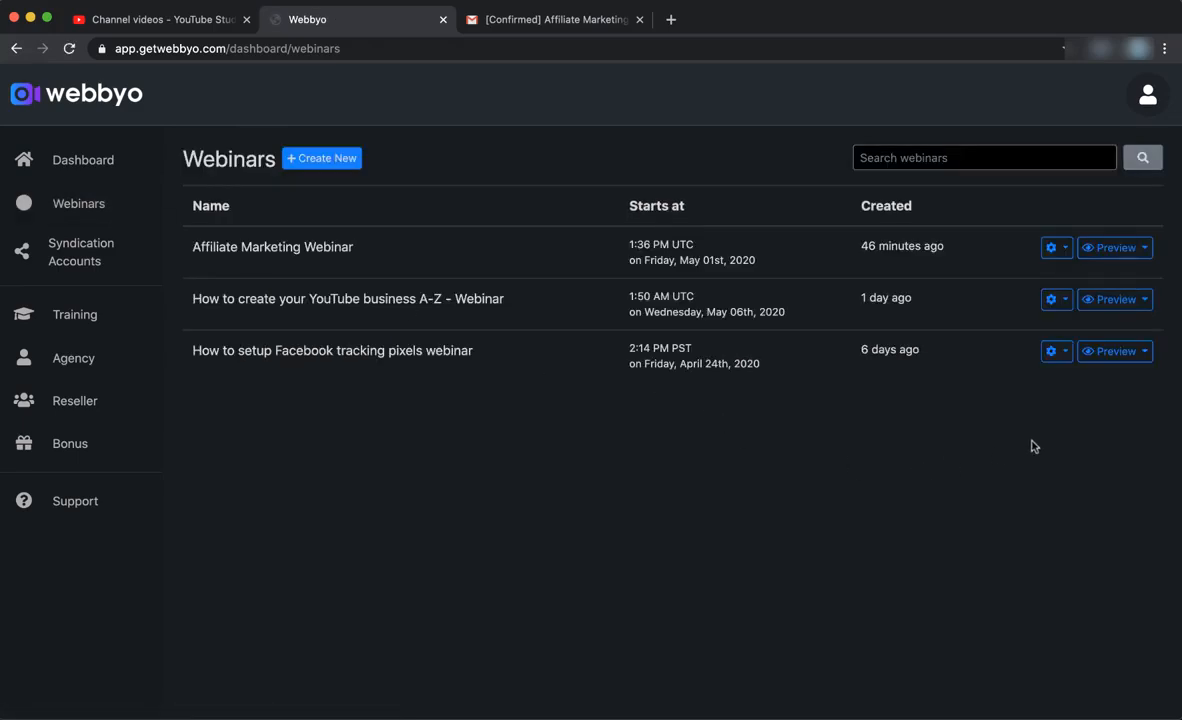
click(1060, 250)
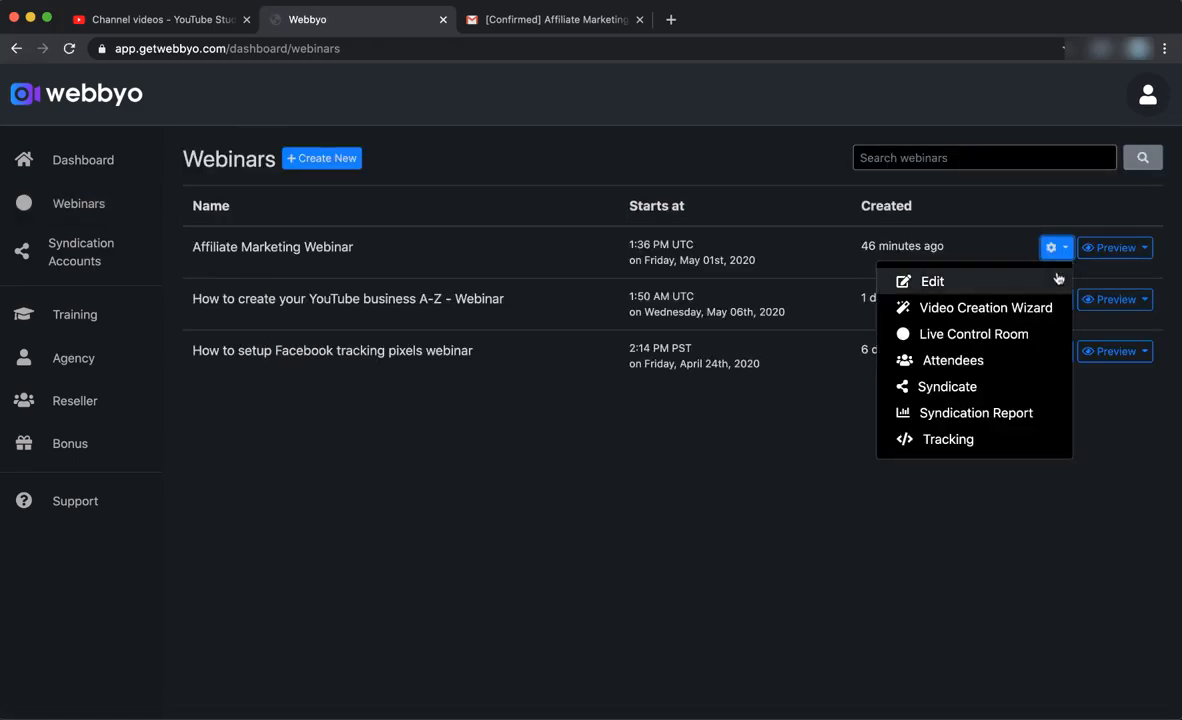
click(978, 438)
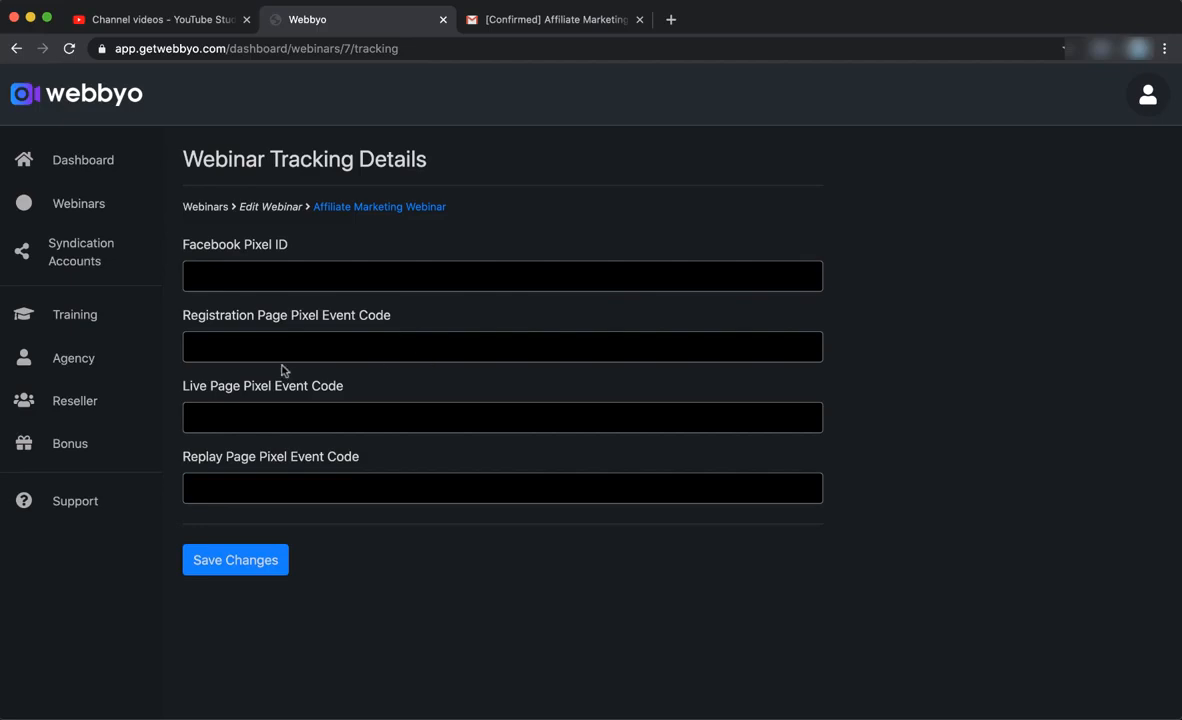
click(255, 340)
click(262, 319)
click(346, 344)
click(241, 392)
click(251, 419)
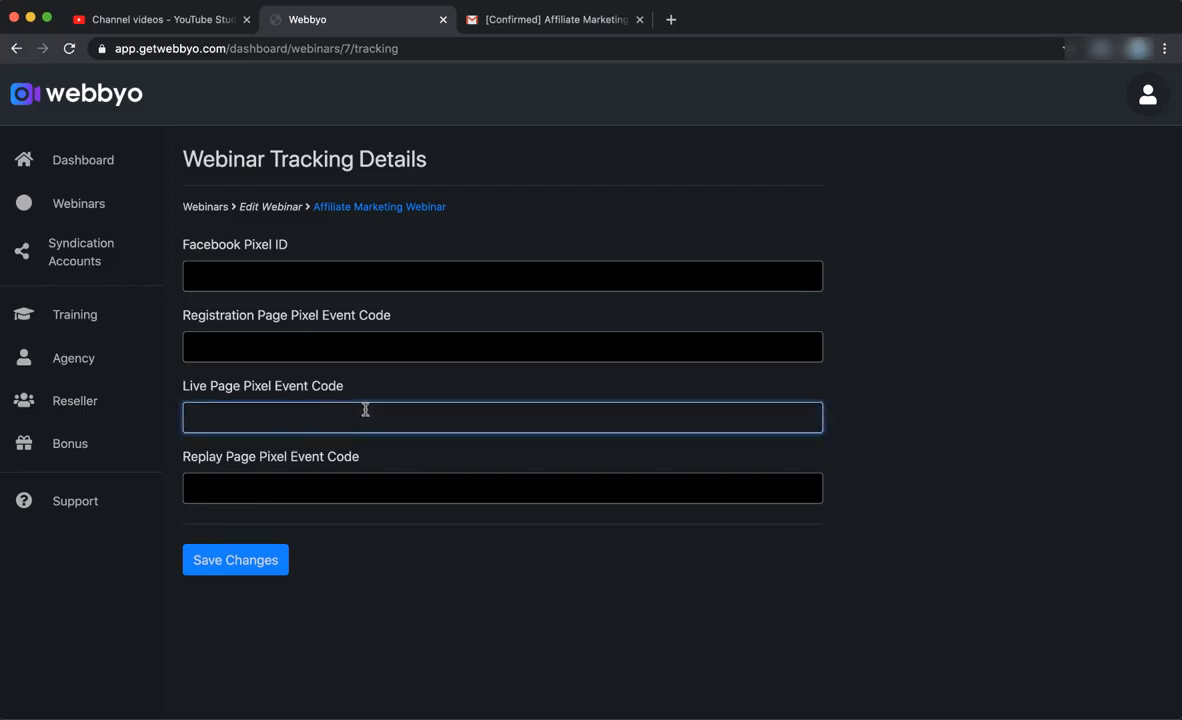
click(586, 153)
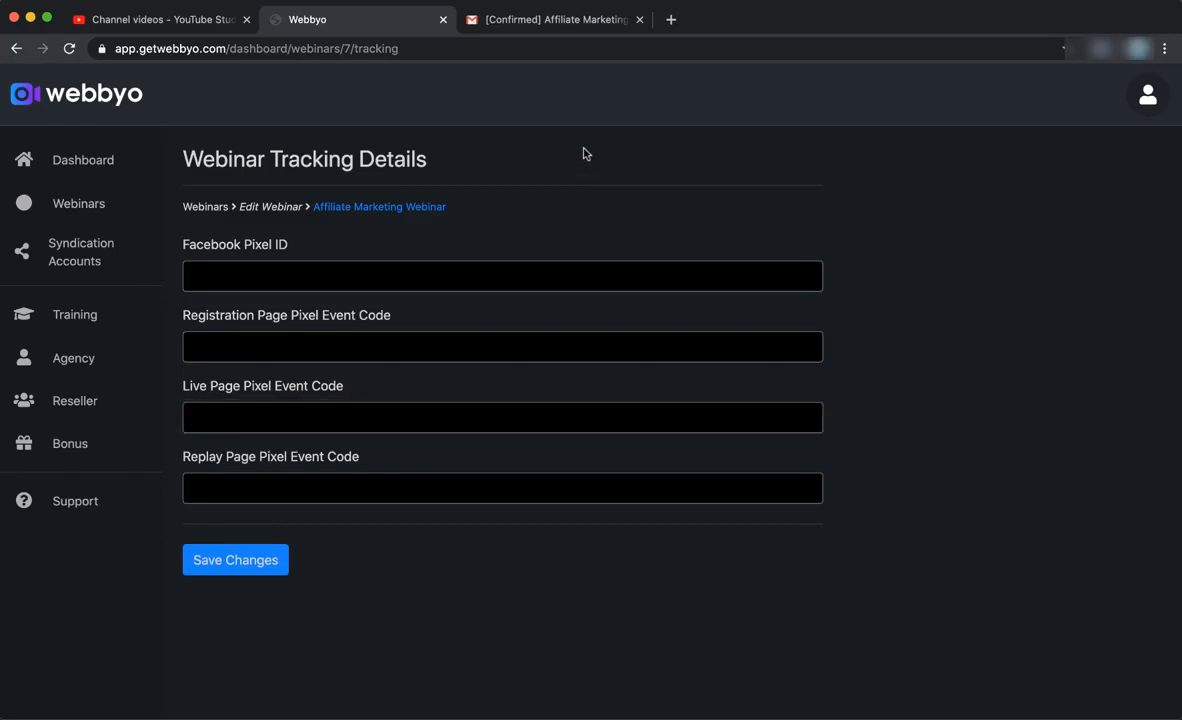